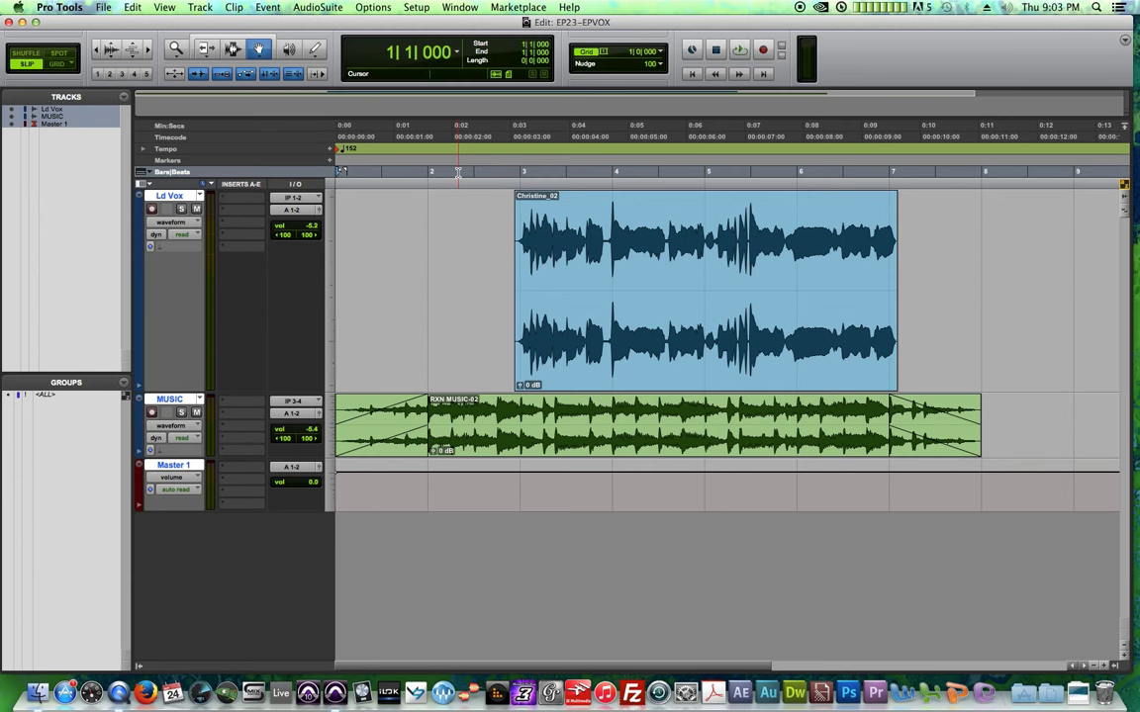
# - Increase the height of the MUSIC track
pyautogui.click(507, 172)
pyautogui.click(932, 228)
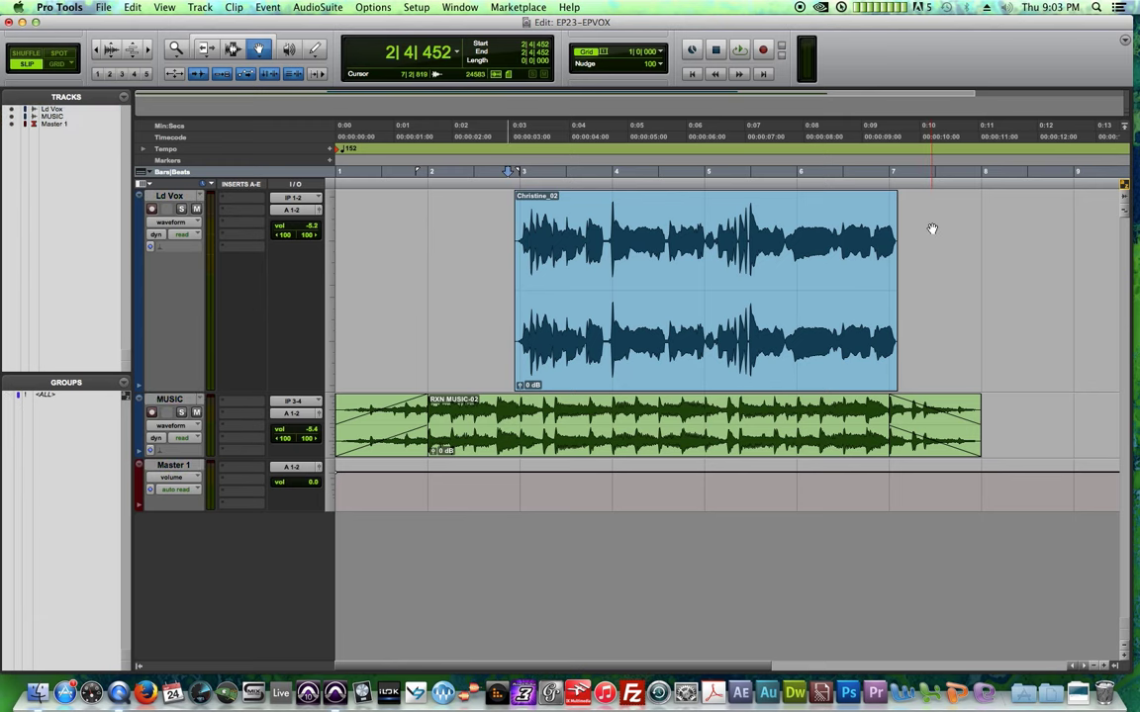
pyautogui.press('Return')
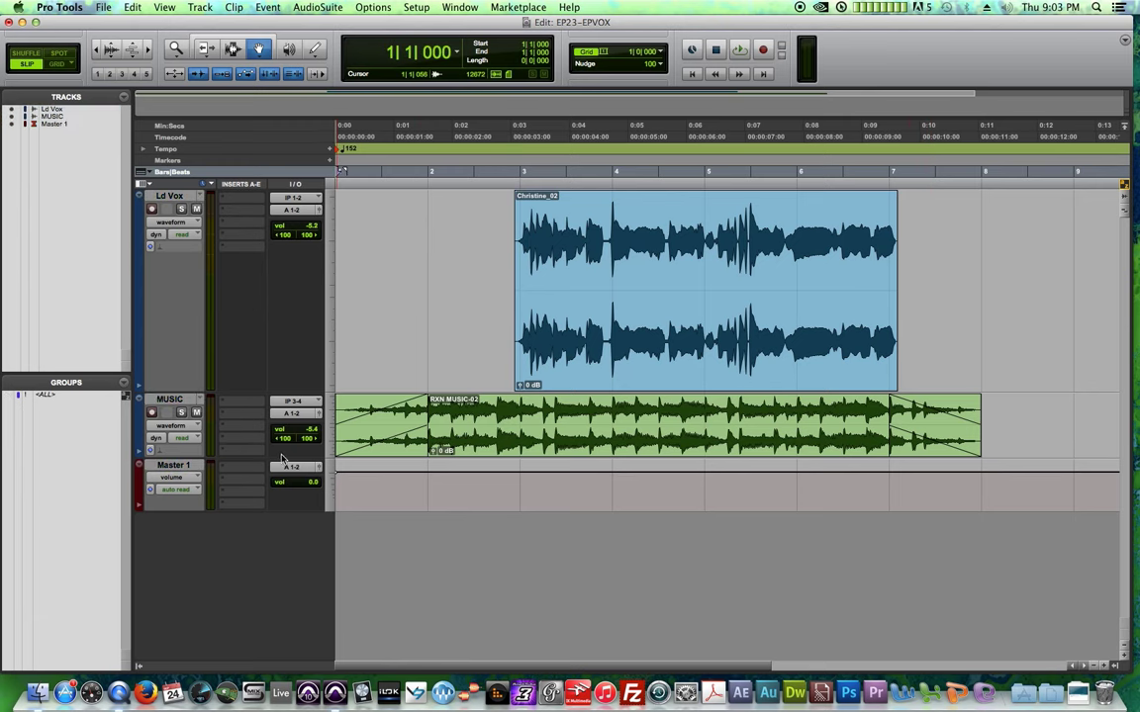
pyautogui.moveTo(283, 466); pyautogui.dragTo(281, 507)
pyautogui.click(651, 417)
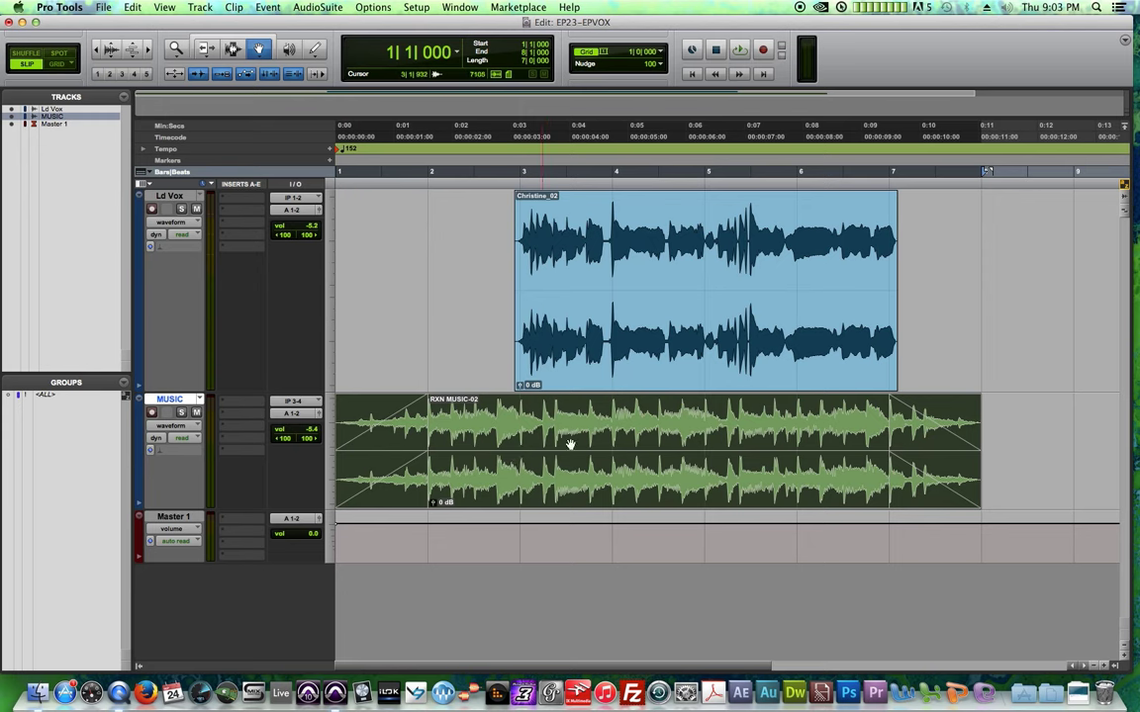
pyautogui.click(1026, 453)
pyautogui.click(805, 463)
pyautogui.click(1076, 426)
pyautogui.click(746, 312)
pyautogui.click(1002, 302)
pyautogui.click(728, 291)
pyautogui.click(1003, 294)
# - Play the vocal and music tracks together from the start of the session
pyautogui.press('Return')
pyautogui.press('space')
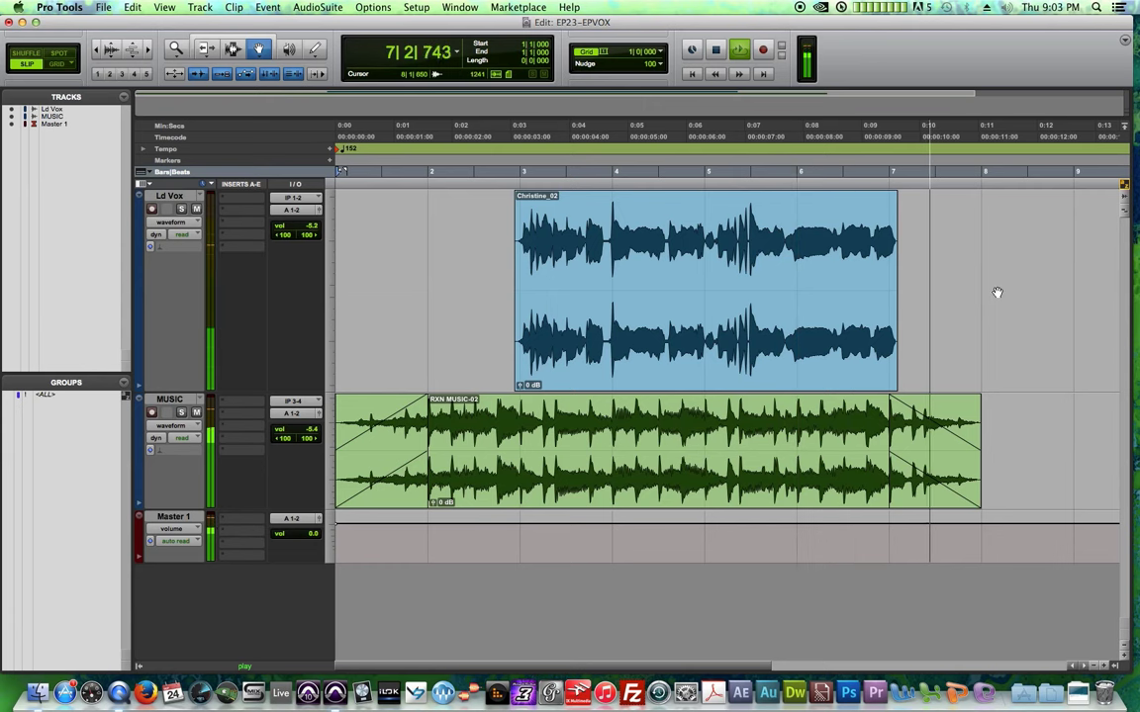
pyautogui.press('space')
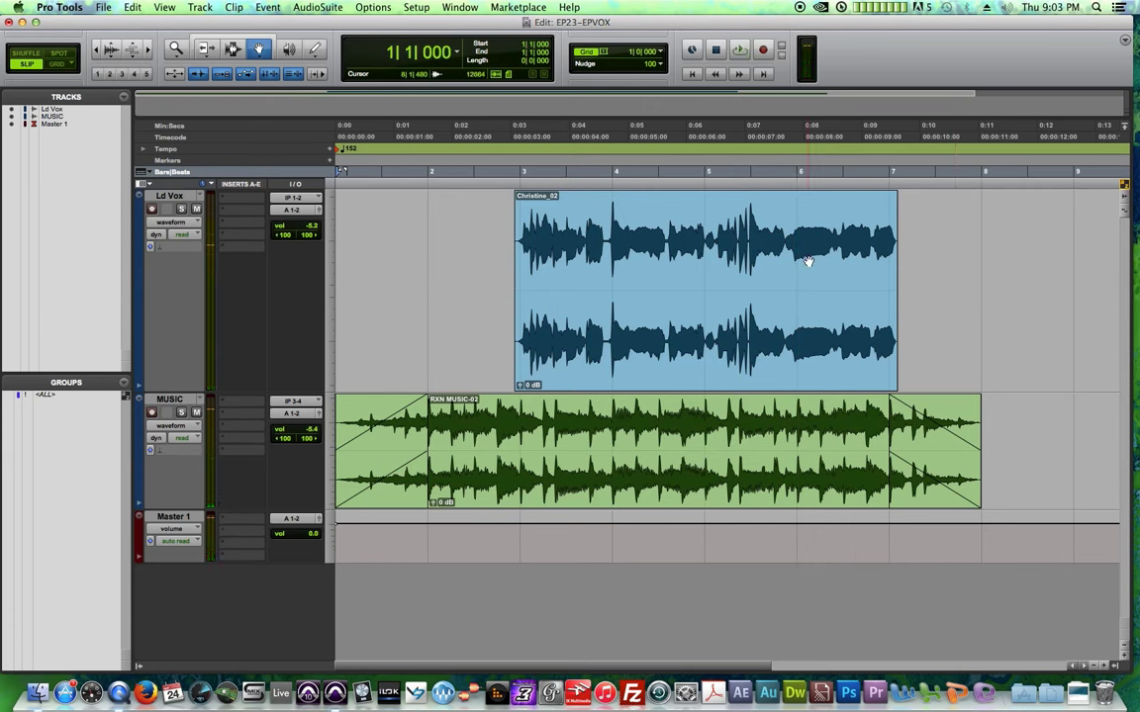
# - Solo the Ld Vox track and increase its height while playing back its clip
pyautogui.click(183, 209)
pyautogui.click(580, 290)
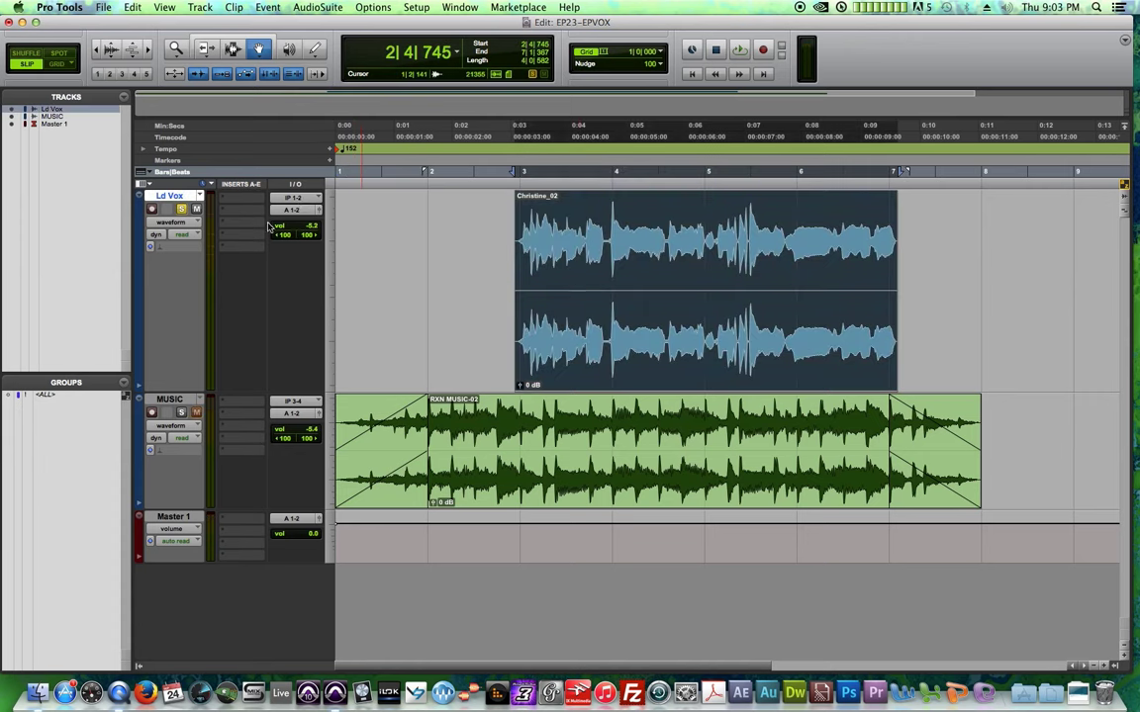
pyautogui.press('space')
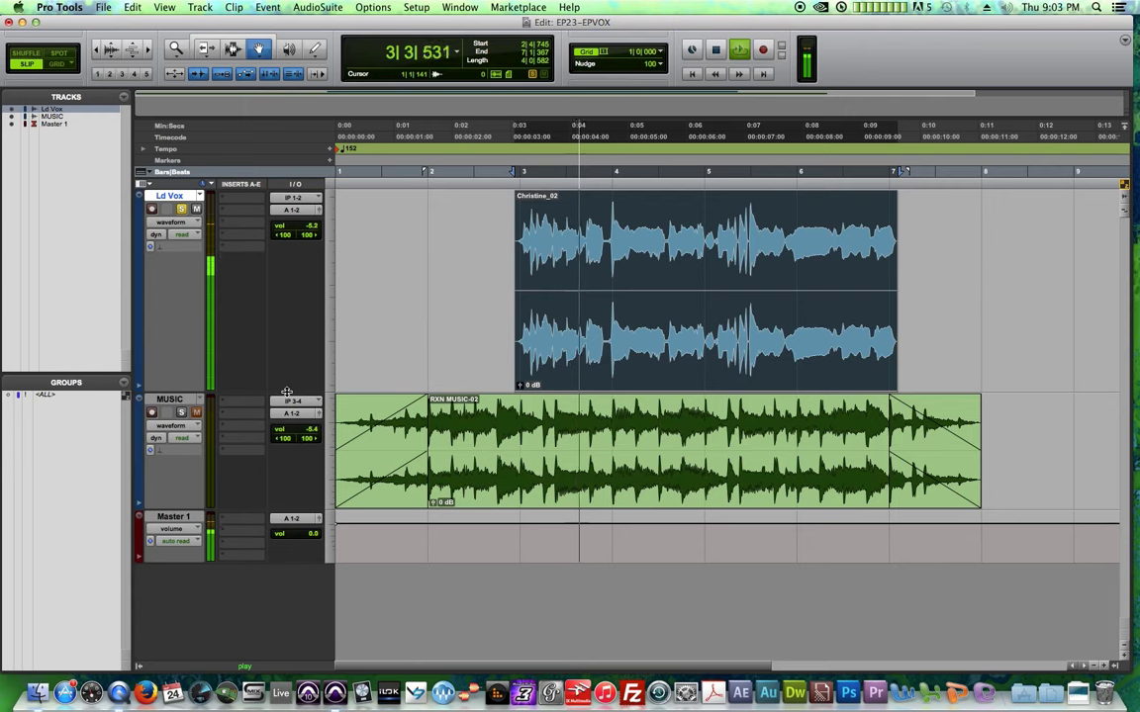
pyautogui.moveTo(288, 392); pyautogui.dragTo(297, 487)
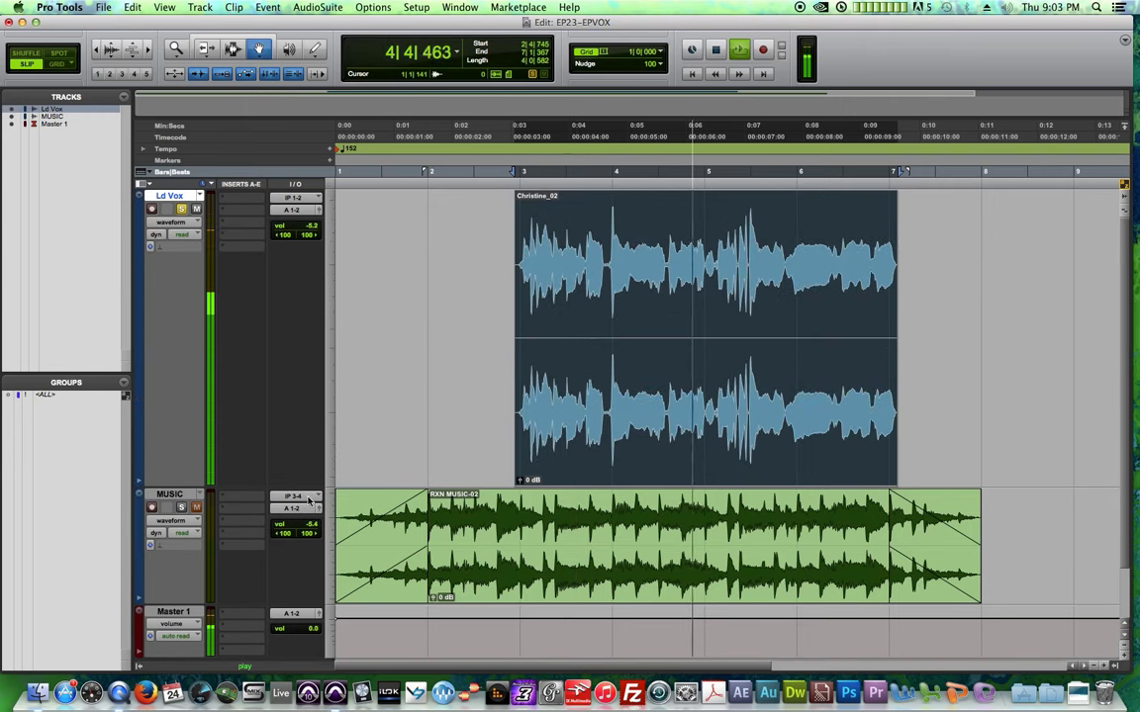
pyautogui.click(233, 50)
pyautogui.press('space')
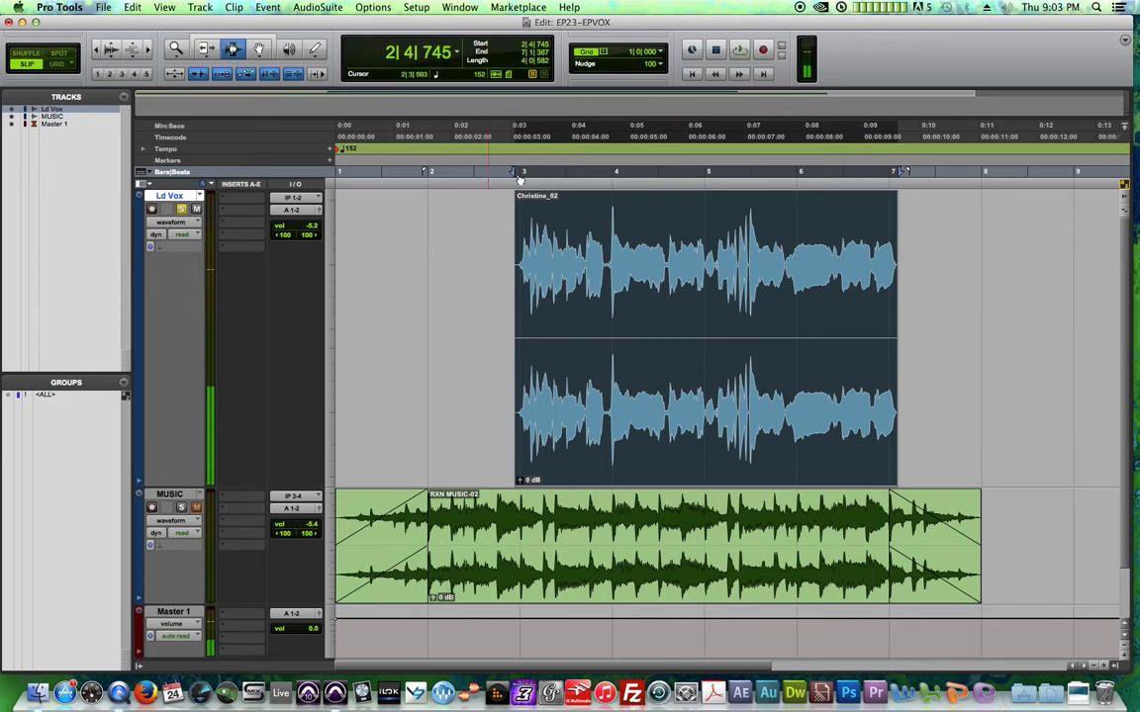
# - Select and audition the sustained vocal phrase that begins around bar 4 on the Ld Vox track
pyautogui.click(677, 235)
pyautogui.press('super+bracketright')
pyautogui.press('super+bracketright')
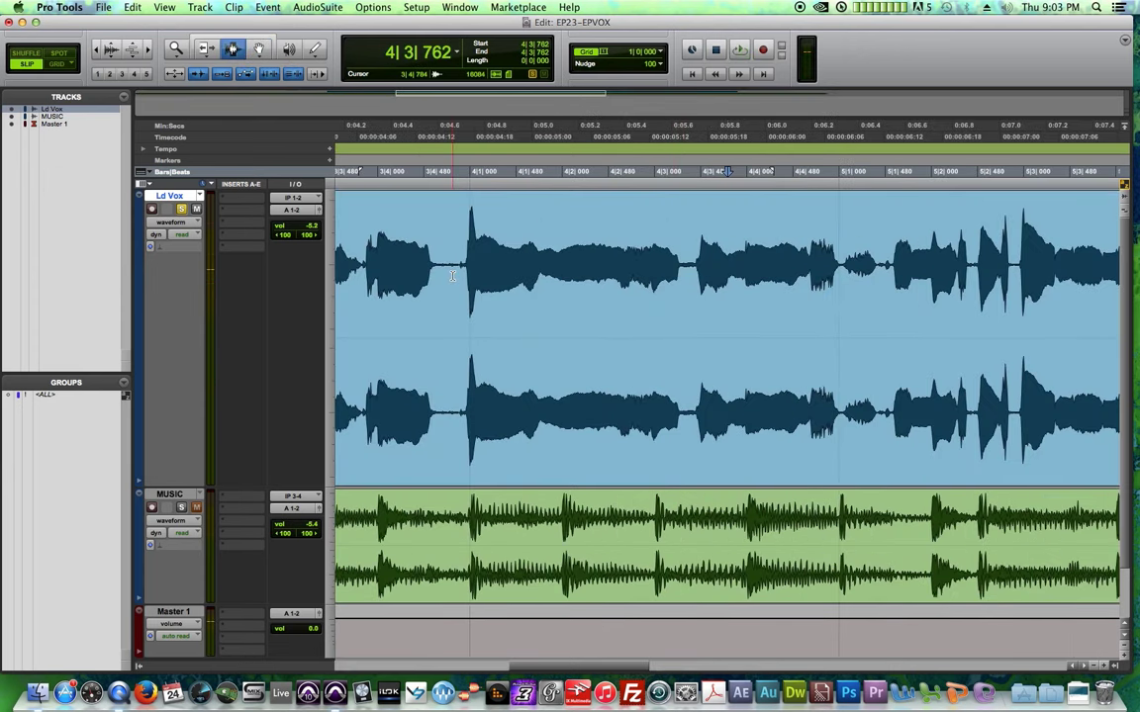
pyautogui.moveTo(454, 317); pyautogui.dragTo(692, 329)
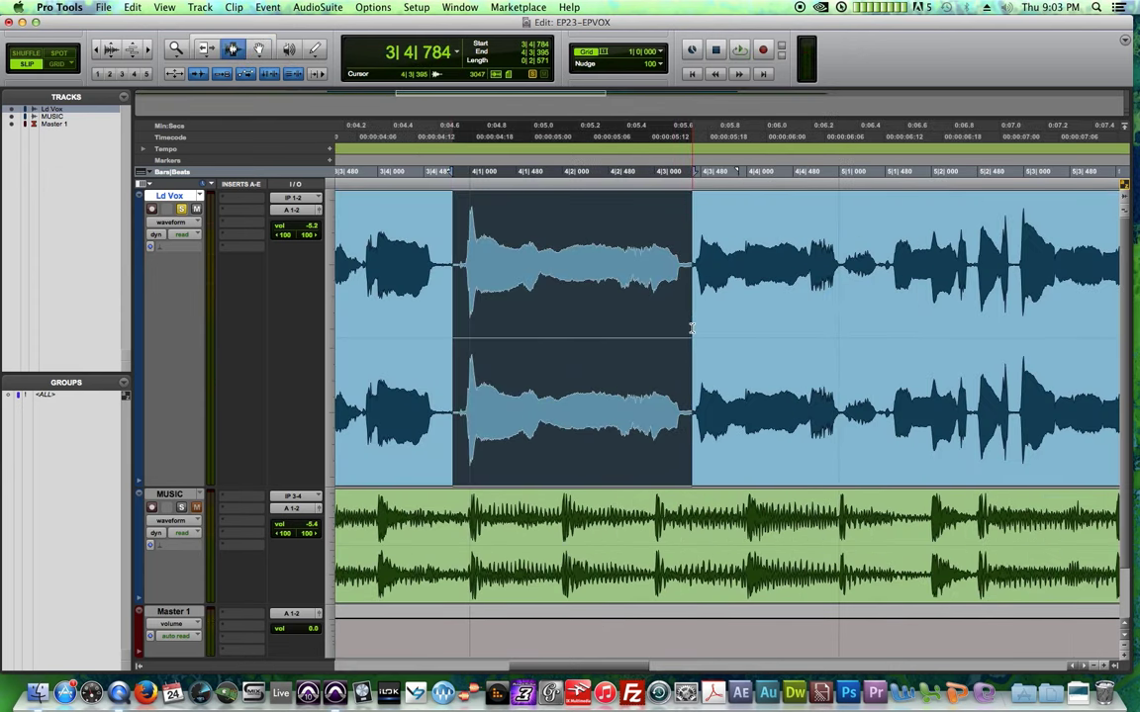
pyautogui.press('space')
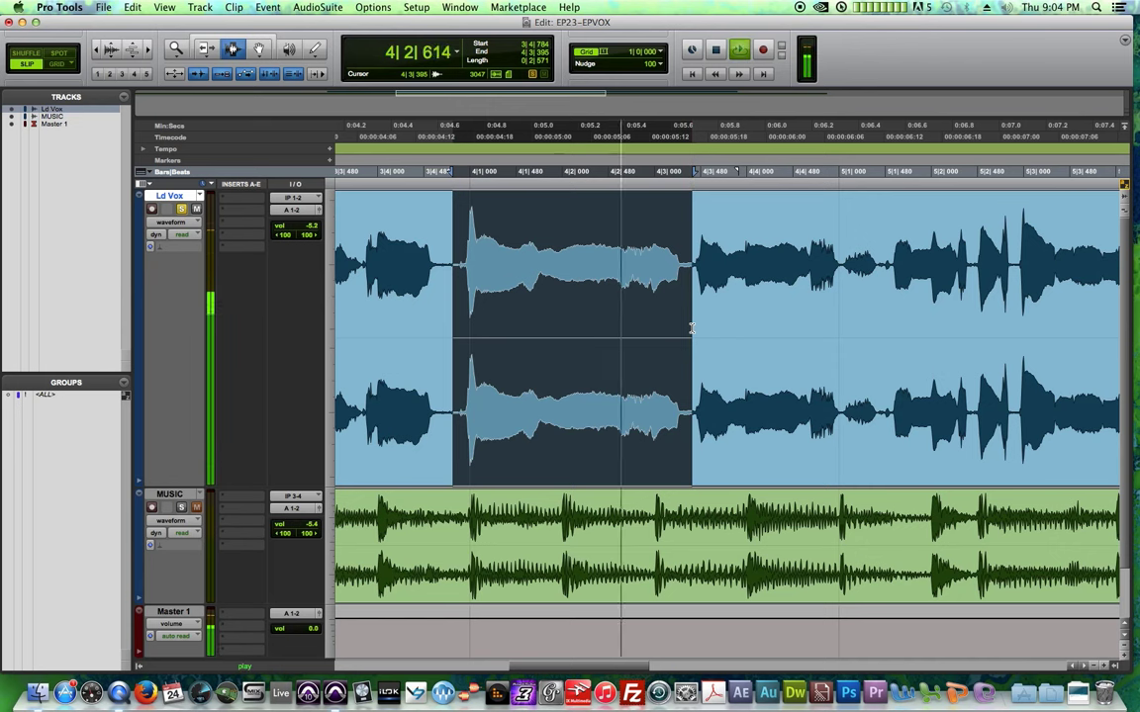
pyautogui.press('space')
# - Separate the sustained vocal phrase at bar 4 into its own clip, from 3|4|769 to 4|3|360
pyautogui.click(430, 287)
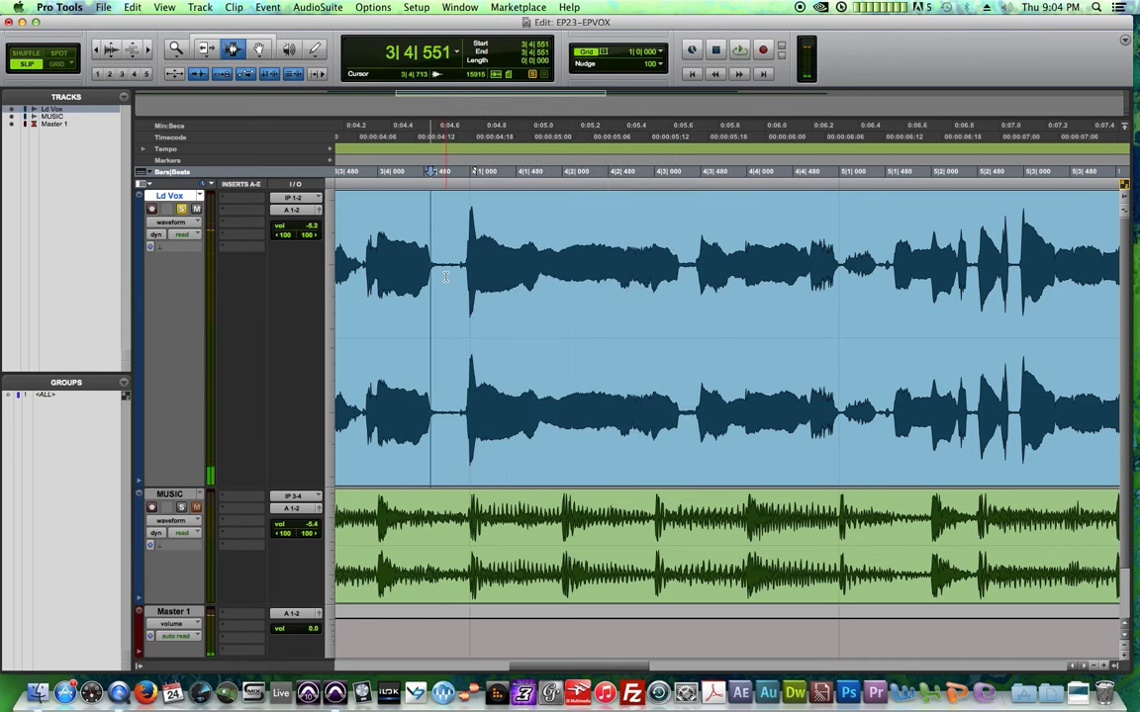
pyautogui.moveTo(446, 279); pyautogui.dragTo(687, 314)
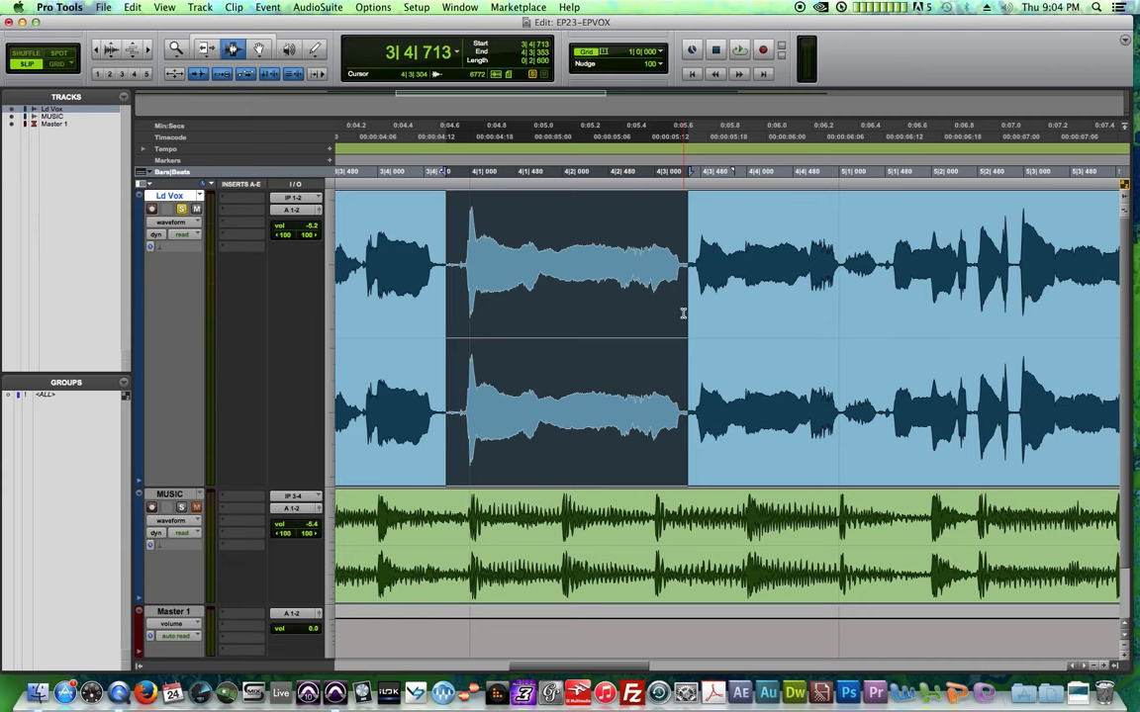
pyautogui.click(683, 313)
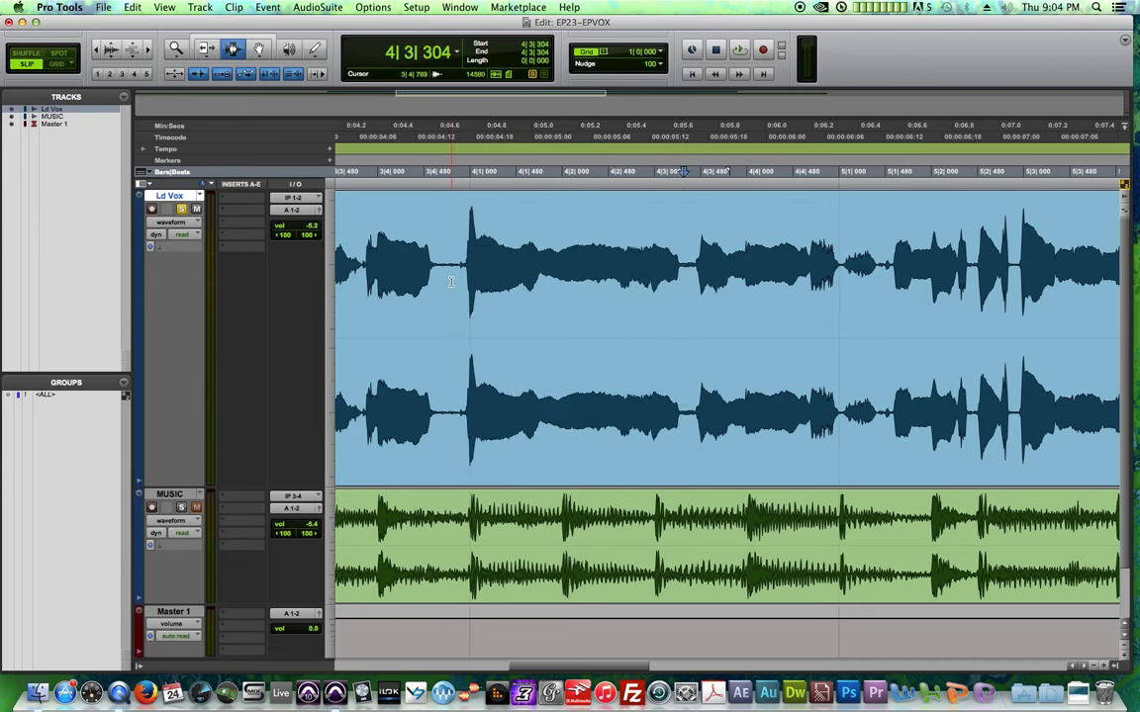
pyautogui.moveTo(451, 297); pyautogui.dragTo(724, 318)
pyautogui.press('super+e')
pyautogui.click(475, 264)
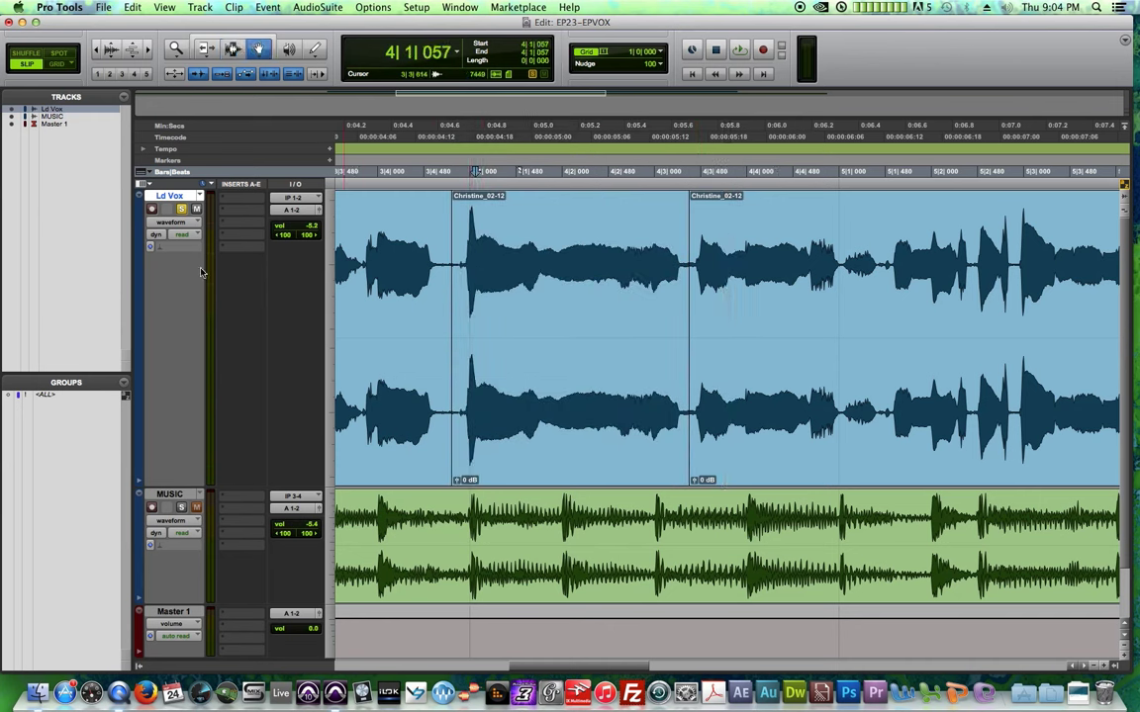
# - Enable Polyphonic Elastic Audio on the Ld Vox track and open the Elastic Properties of the separated bar 4 clip
pyautogui.click(159, 247)
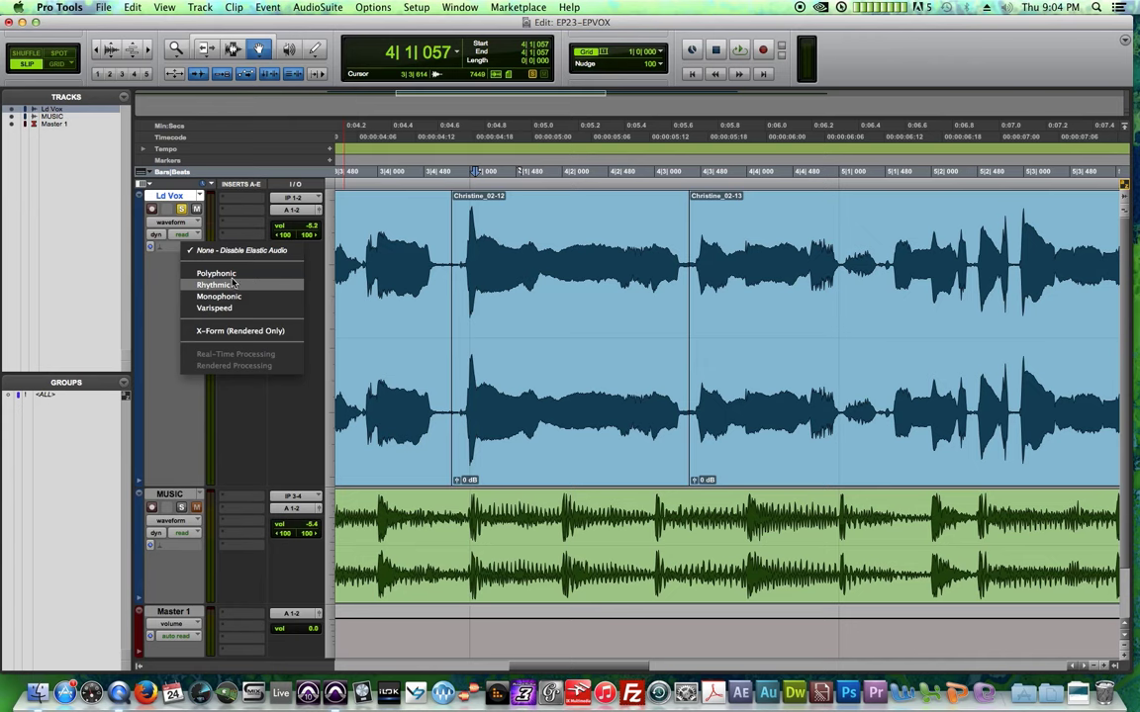
pyautogui.click(214, 274)
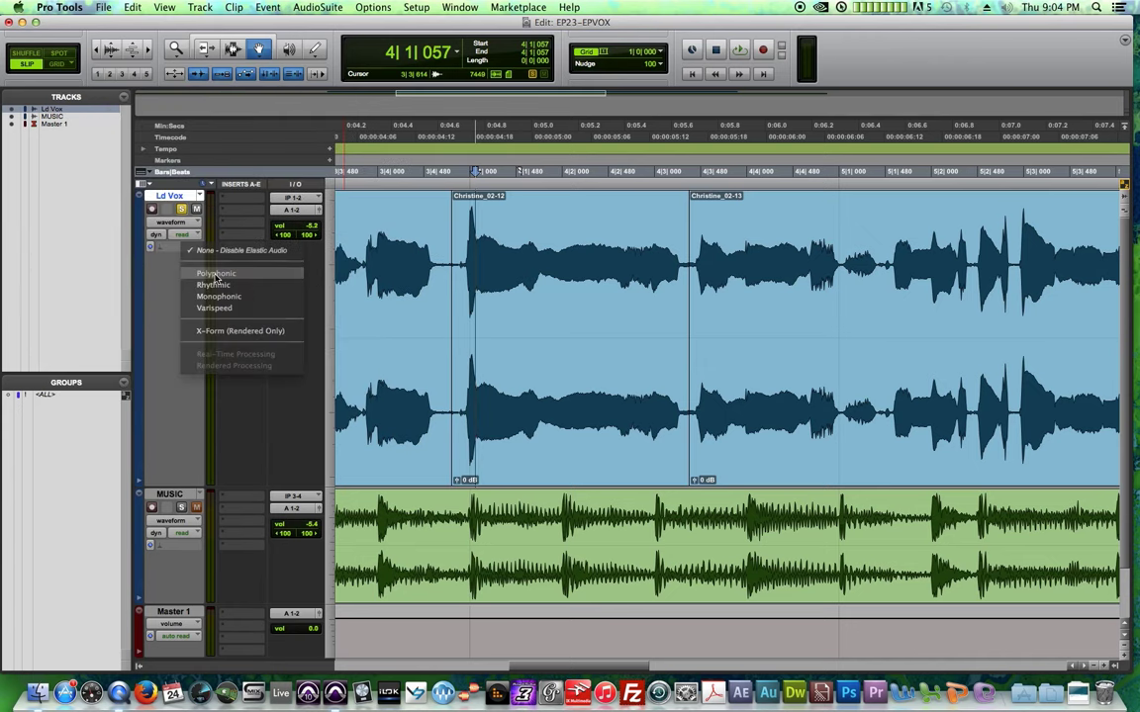
pyautogui.click(516, 378)
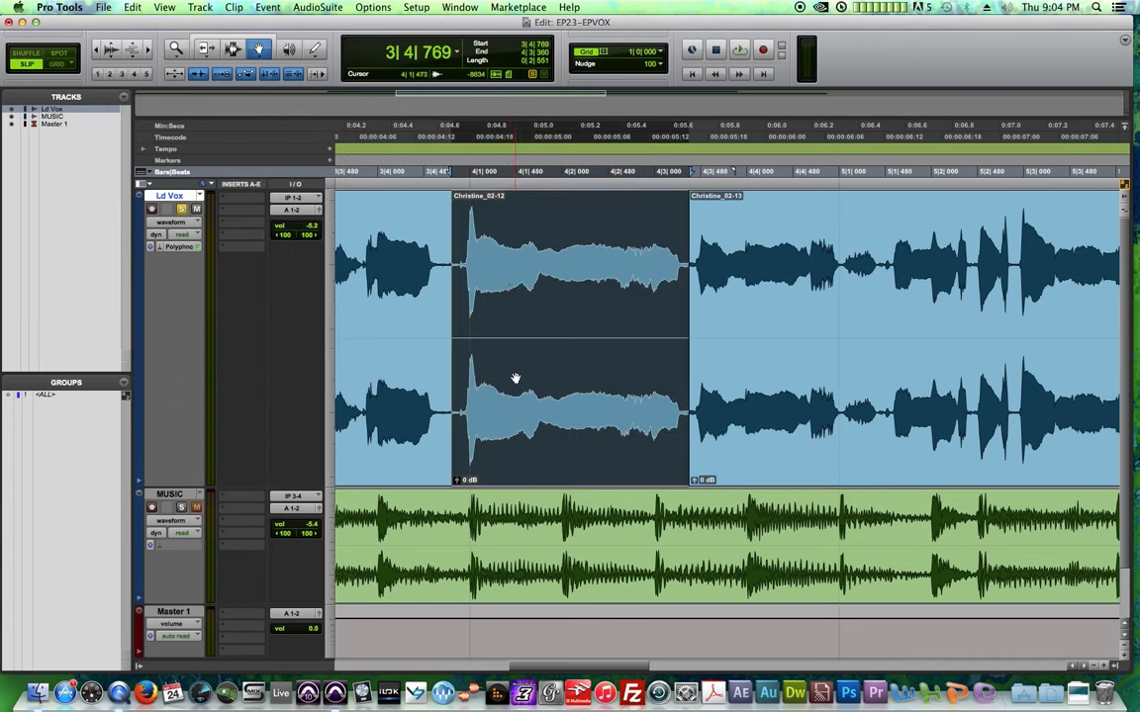
pyautogui.rightClick(516, 271)
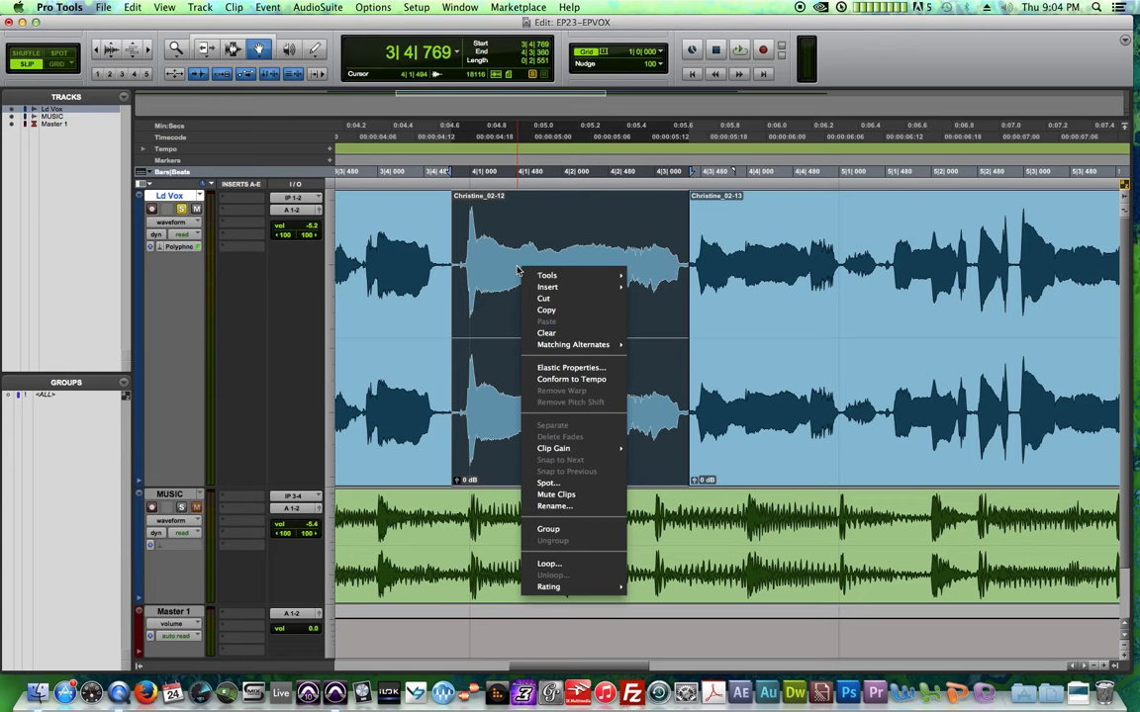
pyautogui.click(572, 368)
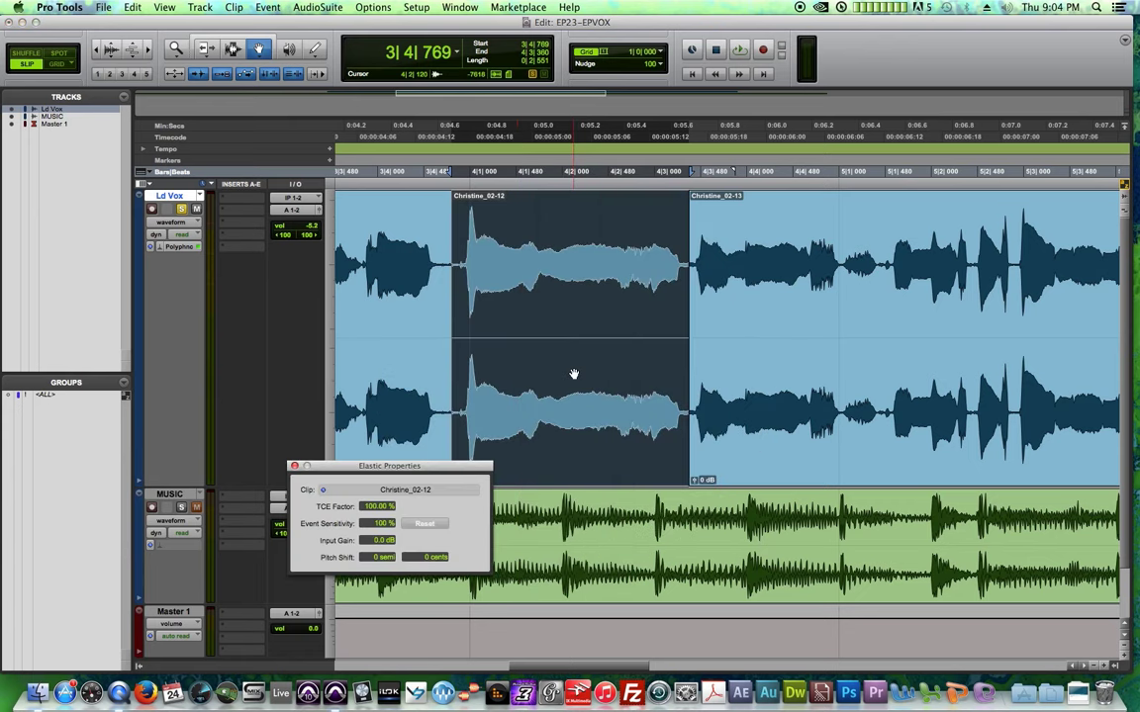
pyautogui.moveTo(437, 469); pyautogui.dragTo(276, 377)
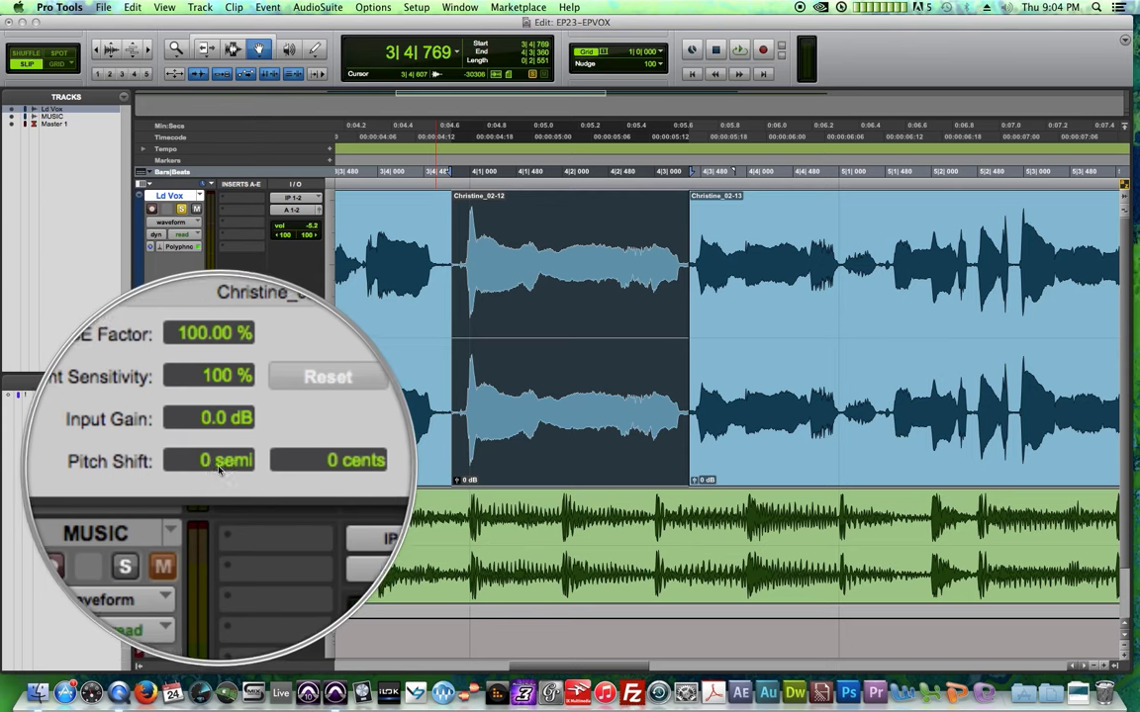
# - Set the separated clip's pitch shift to -99 cents and audition it with the surrounding vocal
pyautogui.click(216, 472)
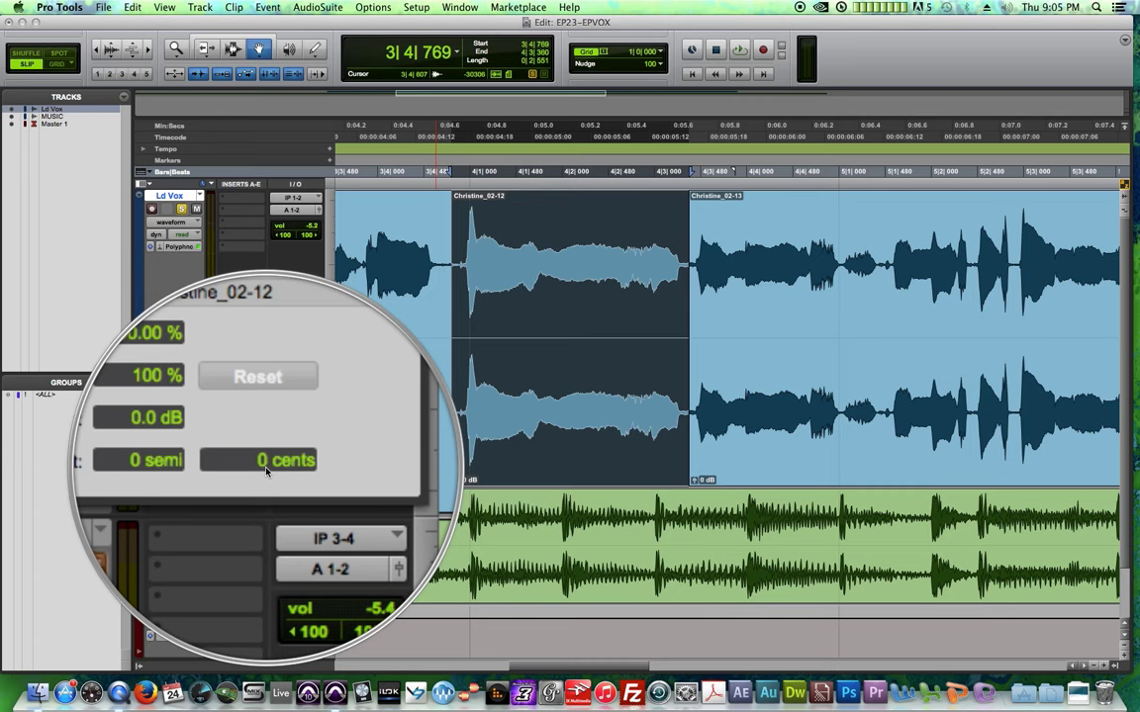
pyautogui.click(265, 469)
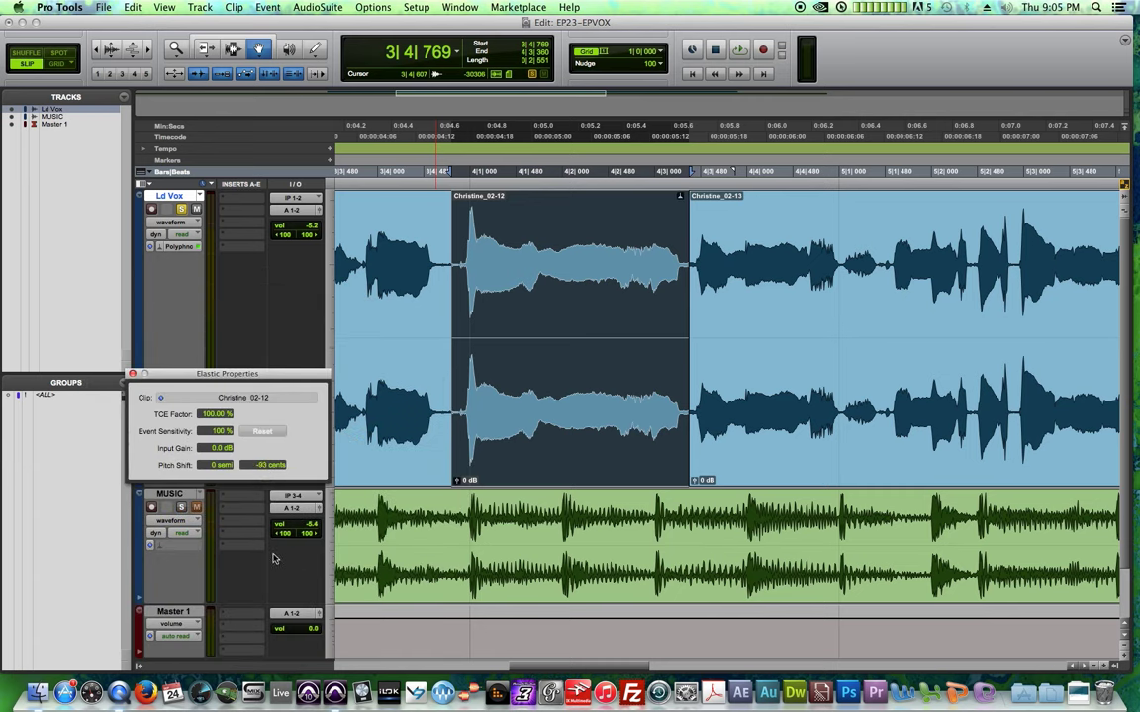
pyautogui.click(265, 488)
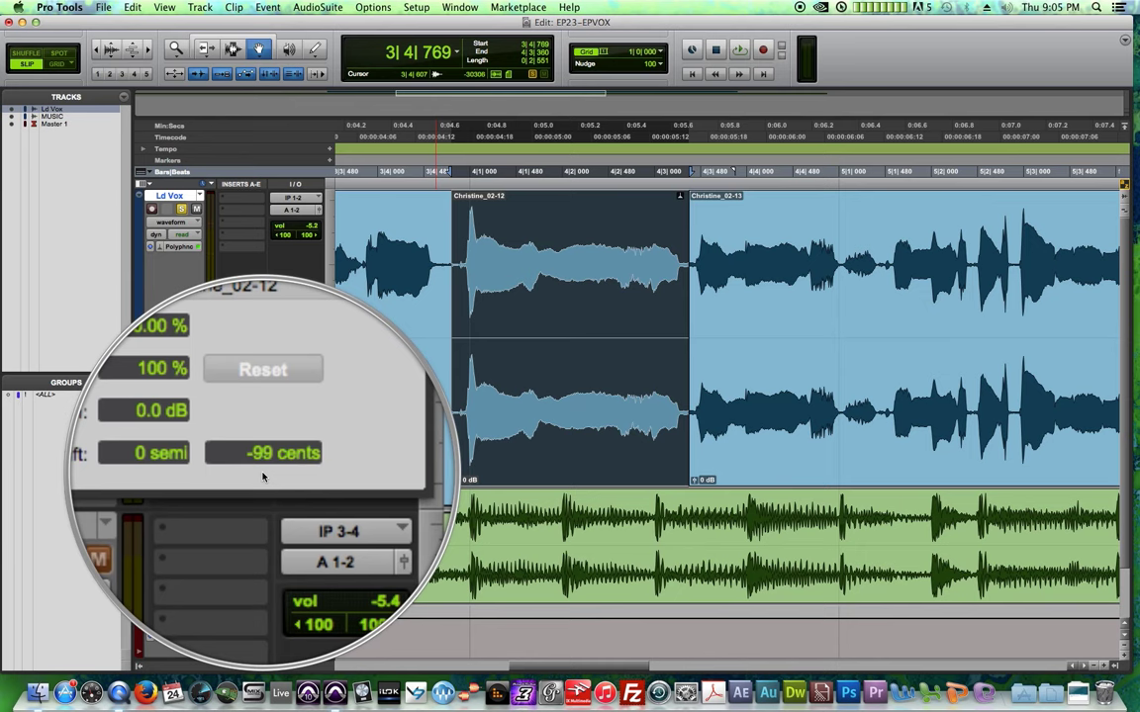
pyautogui.press('space')
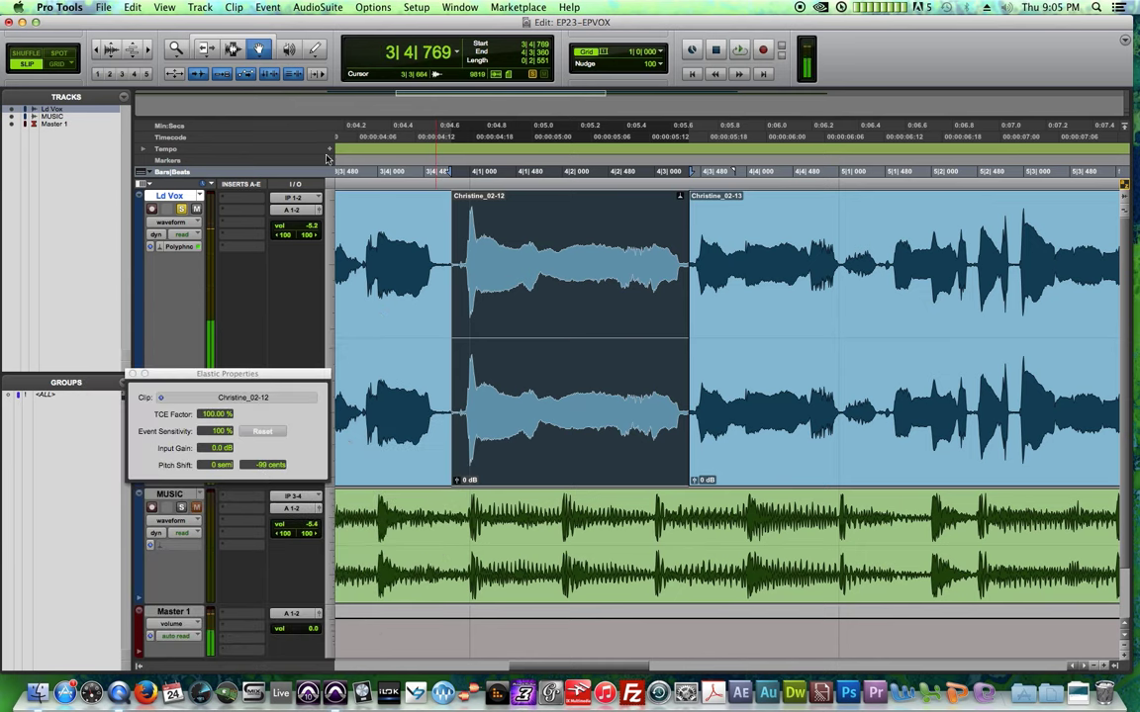
pyautogui.moveTo(345, 155); pyautogui.dragTo(483, 156)
pyautogui.press('space')
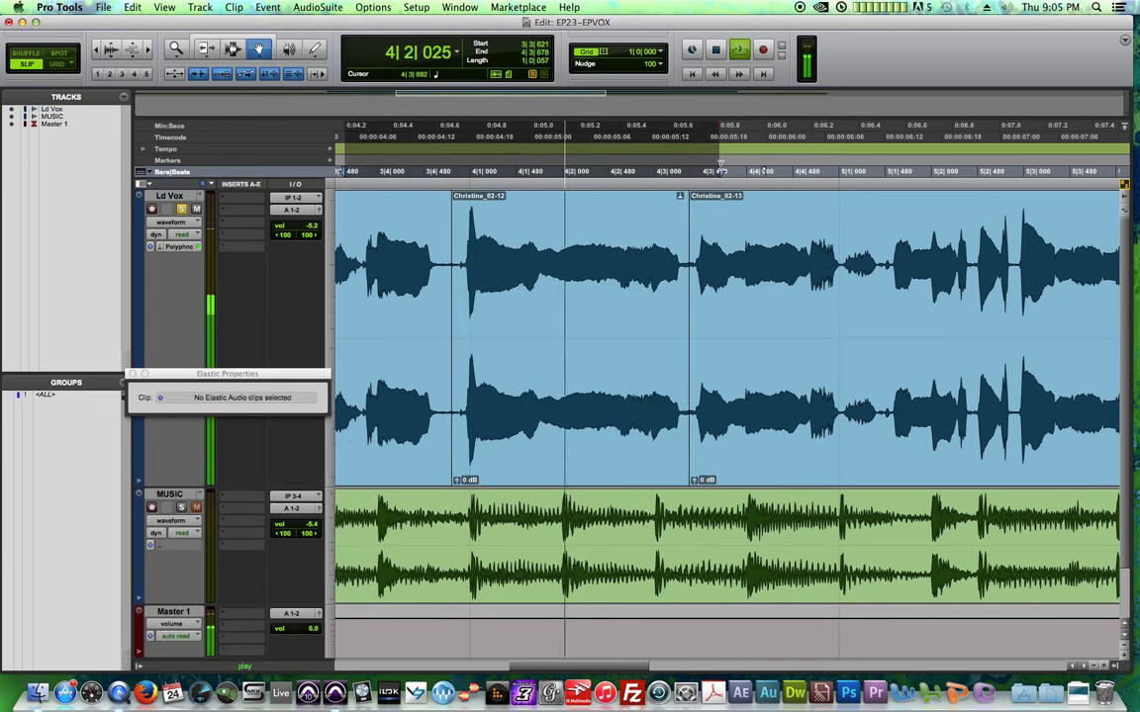
pyautogui.press('space')
# - Set the separated clip's pitch shift to +99 cents and audition the range from 3|3|699 to 4|3|932
pyautogui.click(465, 311)
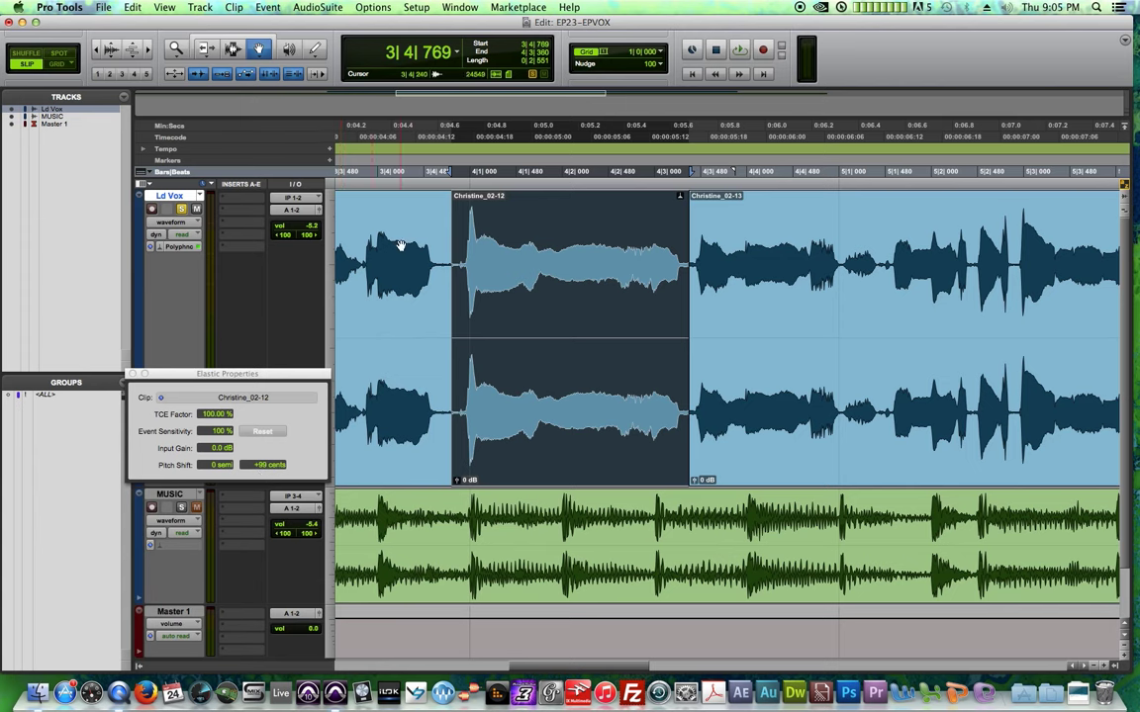
pyautogui.moveTo(352, 171); pyautogui.dragTo(745, 170)
pyautogui.press('space')
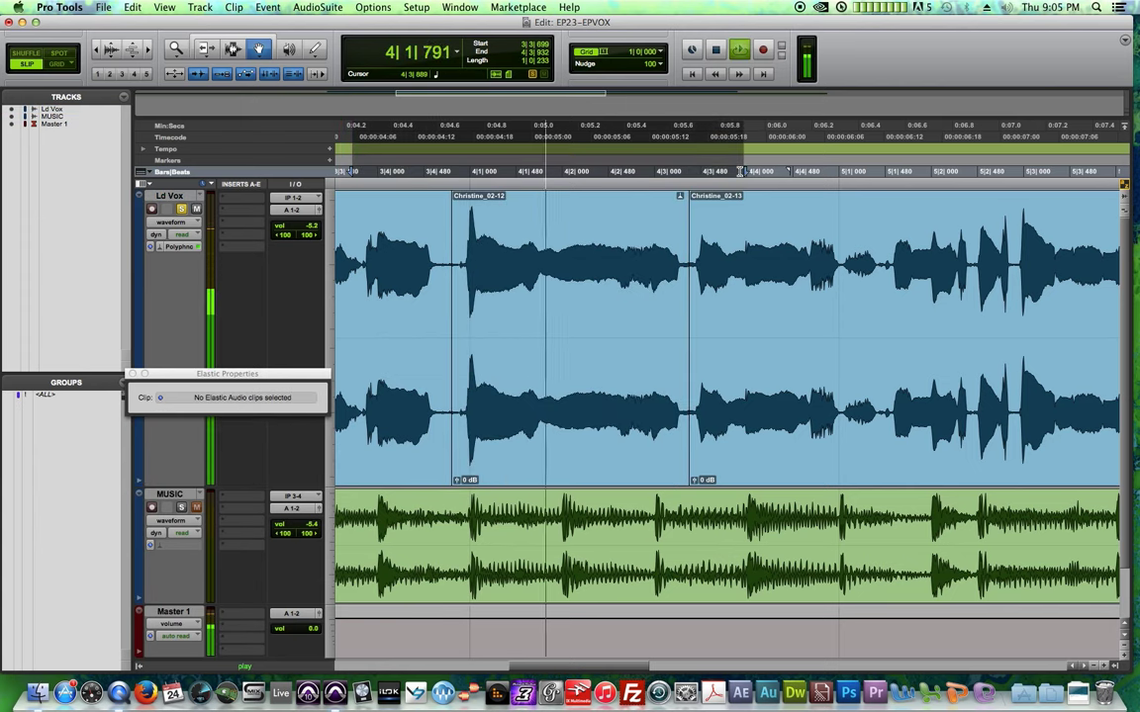
pyautogui.press('space')
# - Reset the separated clip's pitch shift to 0 cents and audition the phrase in context
pyautogui.click(576, 328)
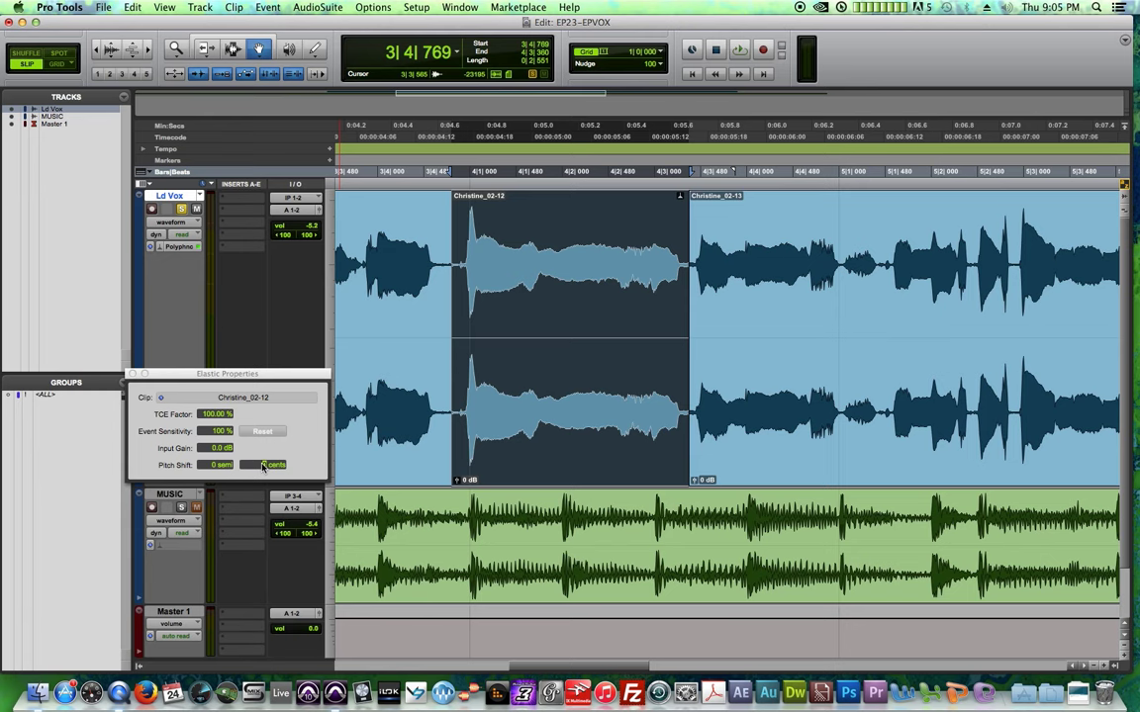
pyautogui.moveTo(262, 467); pyautogui.dragTo(268, 526)
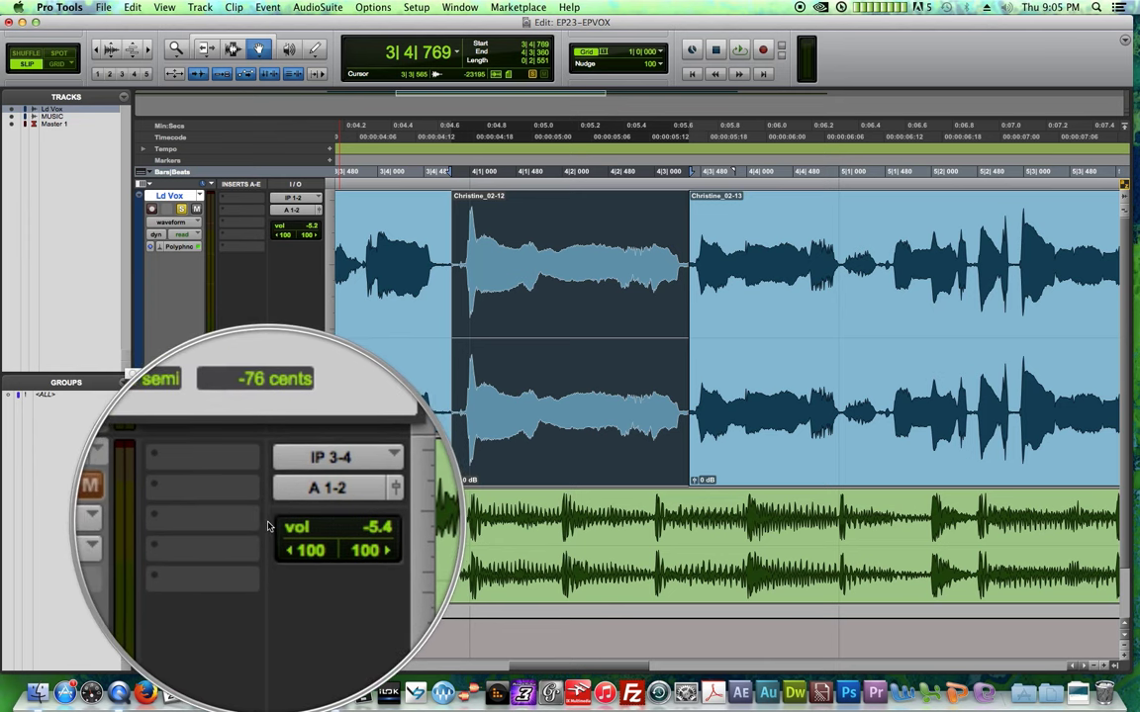
pyautogui.click(782, 214)
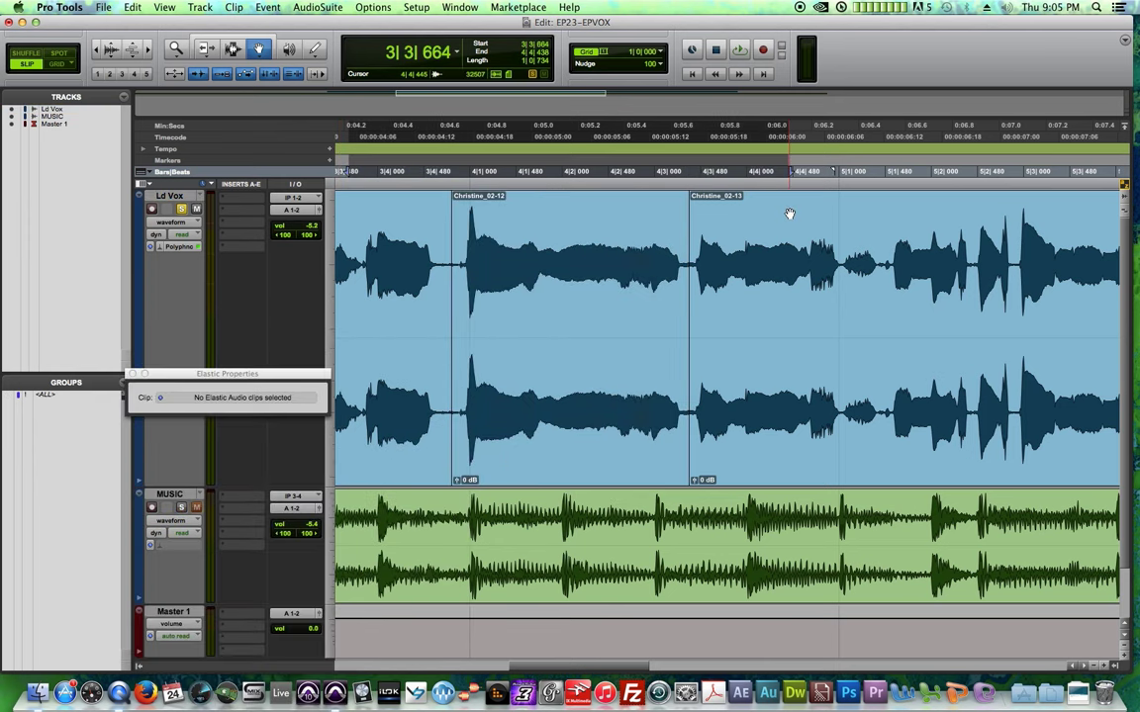
pyautogui.press('r')
pyautogui.moveTo(502, 150); pyautogui.dragTo(761, 163)
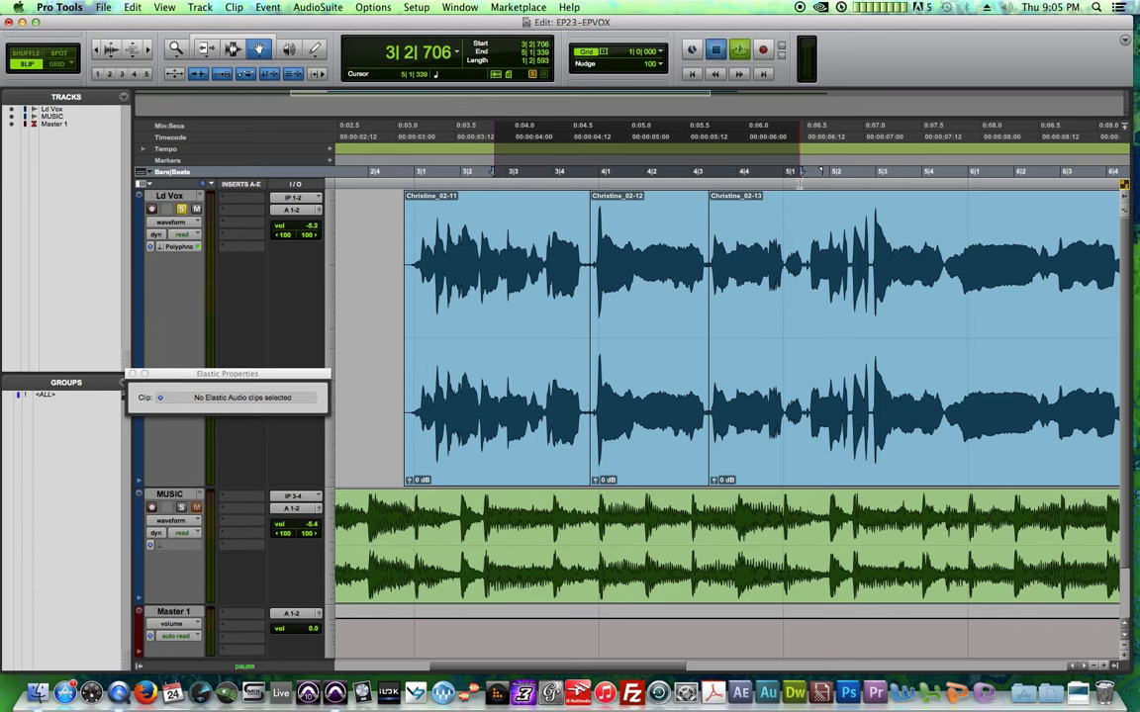
# - Set the separated bar 4 clip's pitch shift to -62 cents and audition the surrounding vocal from 3|2|409
pyautogui.click(661, 364)
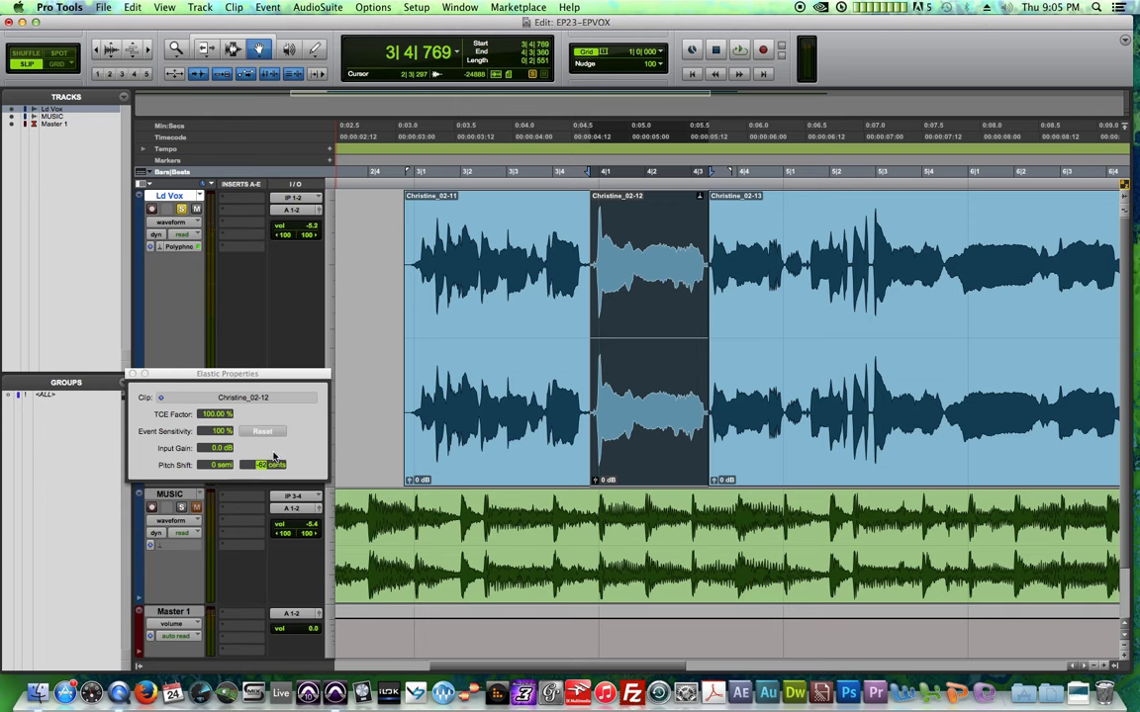
pyautogui.click(479, 150)
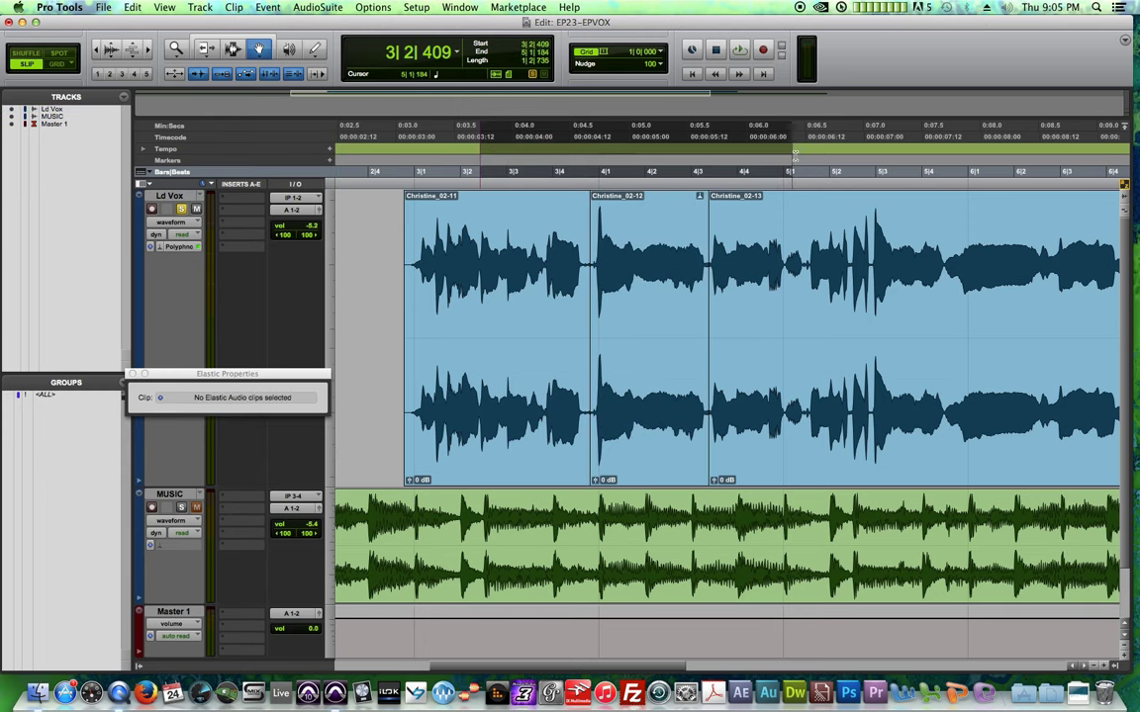
pyautogui.press('space')
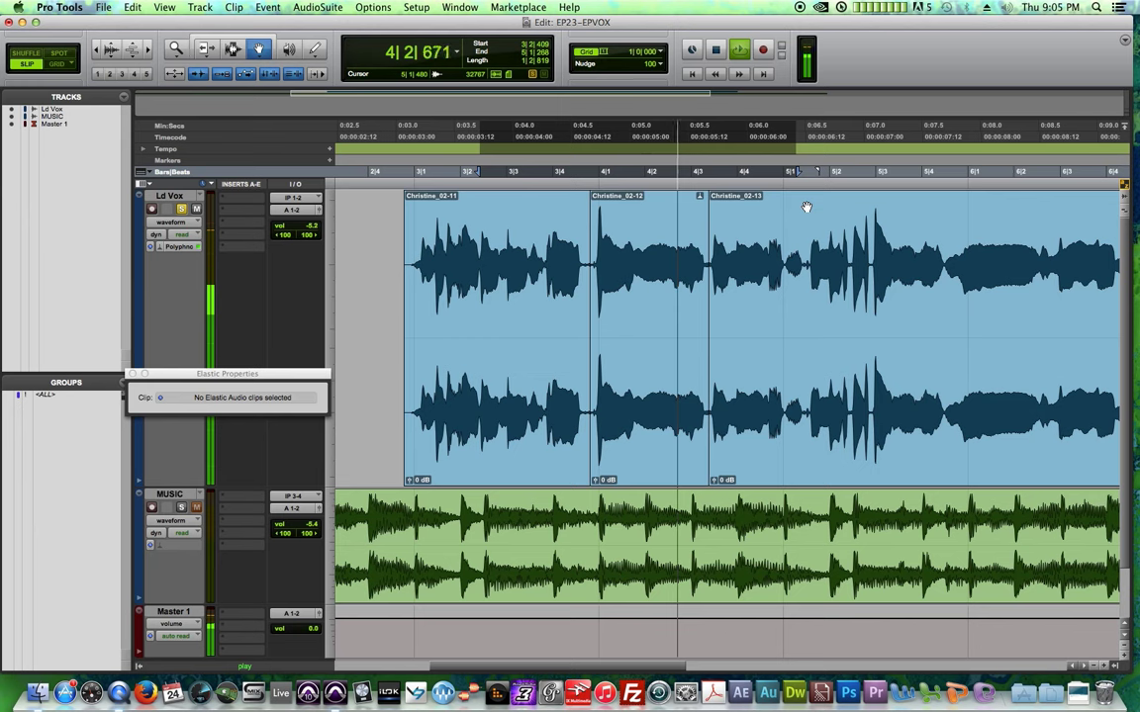
pyautogui.press('space')
# - Set the bar 4 clip's pitch shift to -40 cents and audition the range from 3|2|169 to 5|1|113
pyautogui.click(610, 324)
pyautogui.click(534, 332)
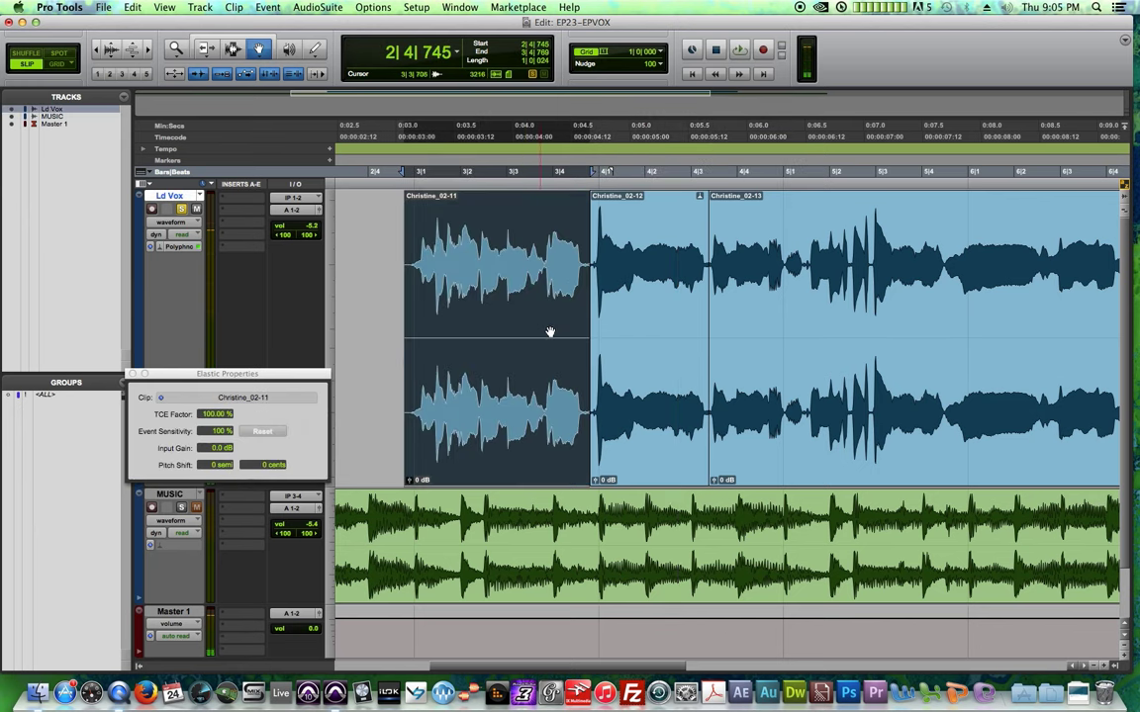
pyautogui.click(865, 324)
pyautogui.click(698, 332)
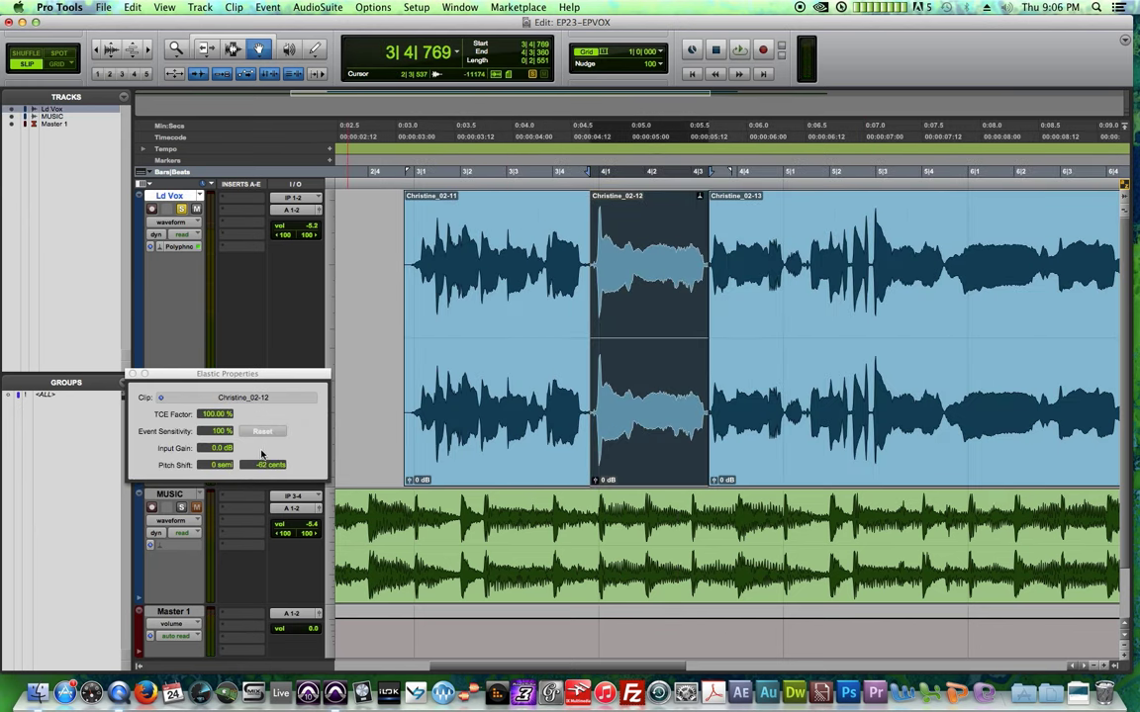
pyautogui.moveTo(261, 468); pyautogui.dragTo(275, 450)
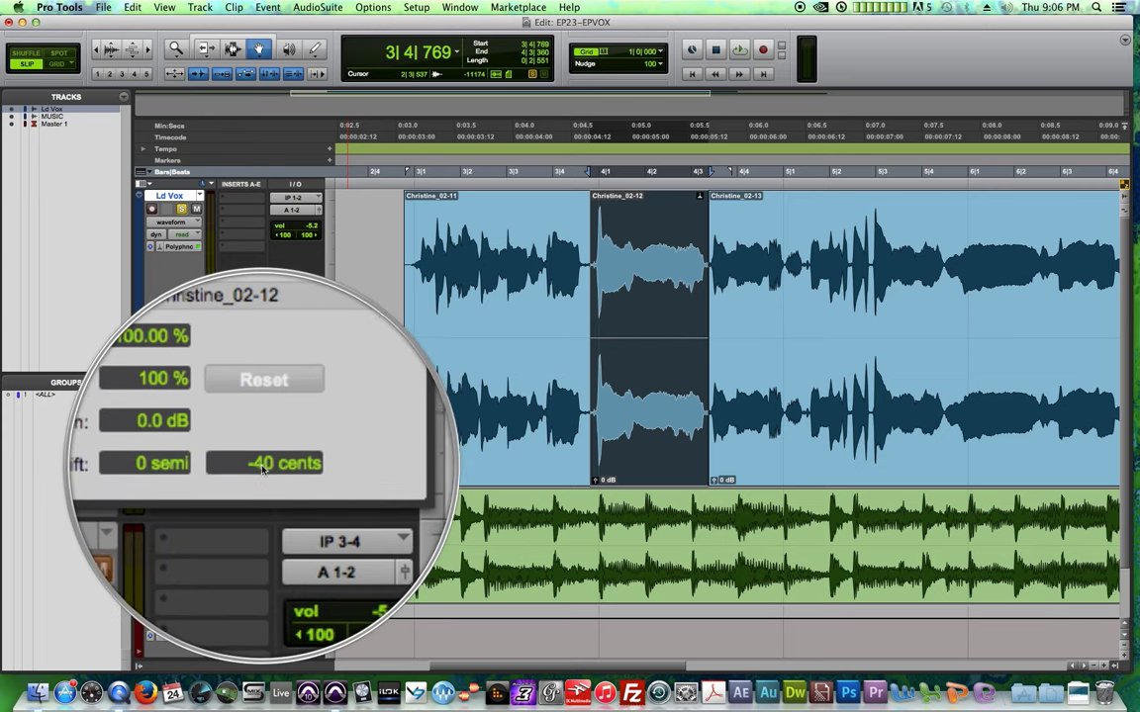
pyautogui.moveTo(468, 154); pyautogui.dragTo(789, 164)
pyautogui.press('space')
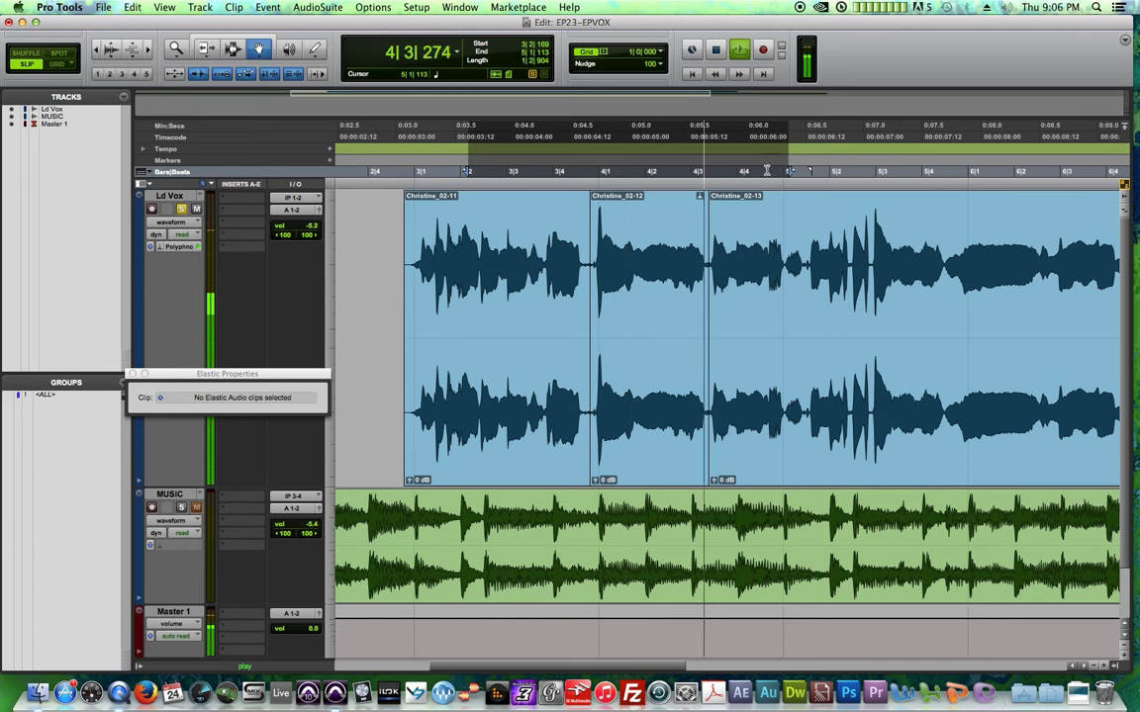
# - Fine-tune the bar 4 clip's pitch shift in cents, audition from 3|3|297, and close the Elastic Properties window
pyautogui.click(666, 301)
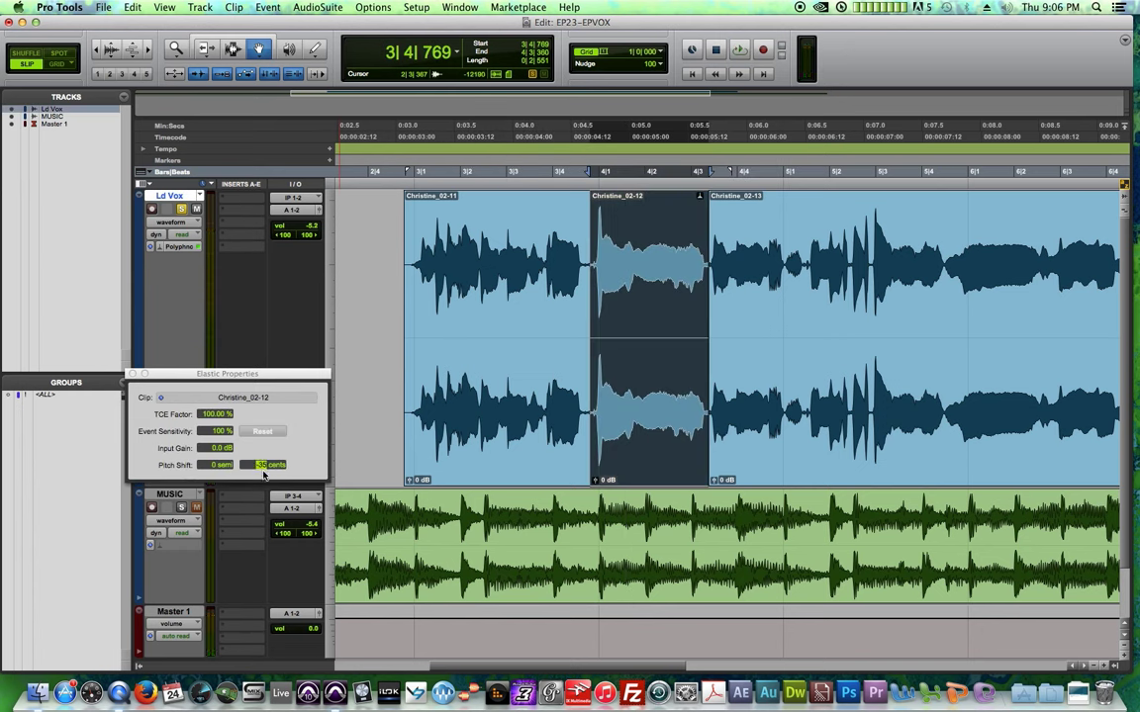
pyautogui.click(520, 132)
pyautogui.press('space')
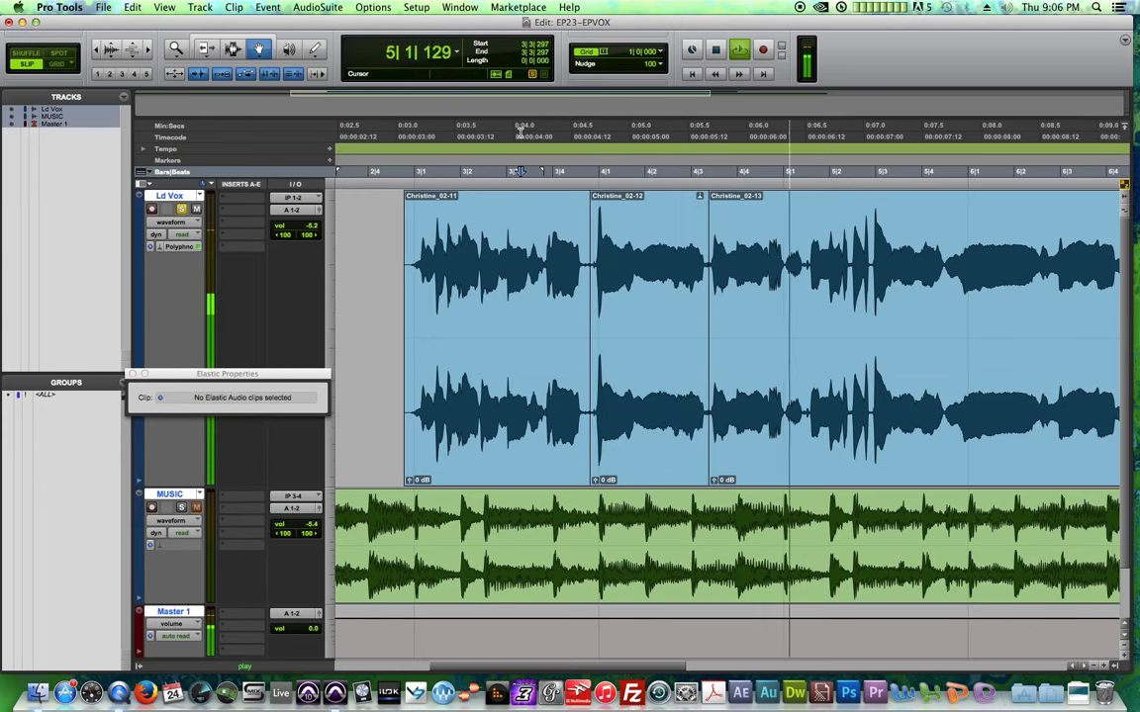
pyautogui.press('space')
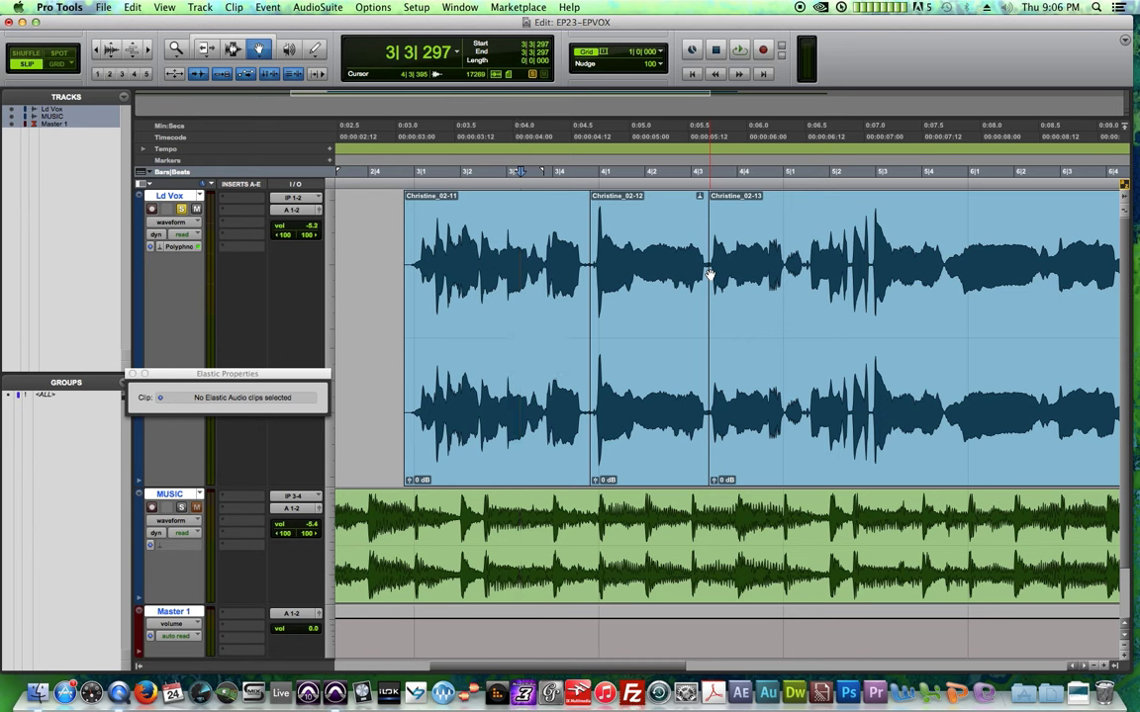
pyautogui.click(133, 374)
pyautogui.press('super+bracketleft')
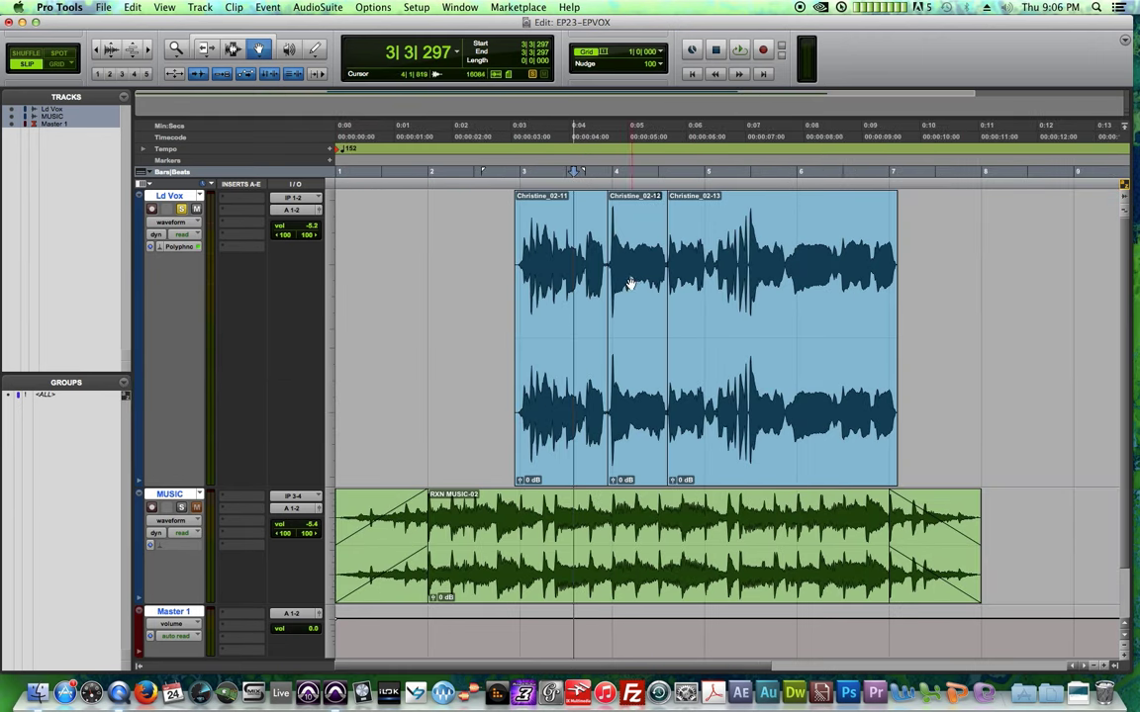
pyautogui.press('super+bracketright')
pyautogui.press('super+bracketright')
pyautogui.press('super+bracketleft')
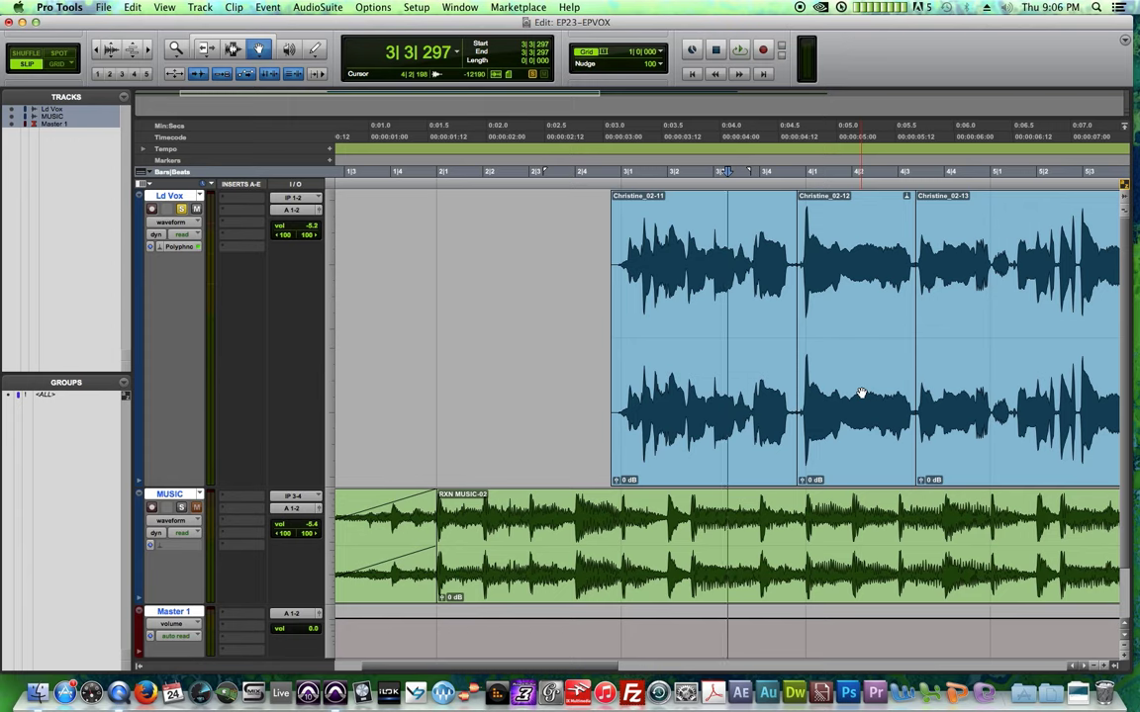
pyautogui.press('super+bracketleft')
pyautogui.click(712, 321)
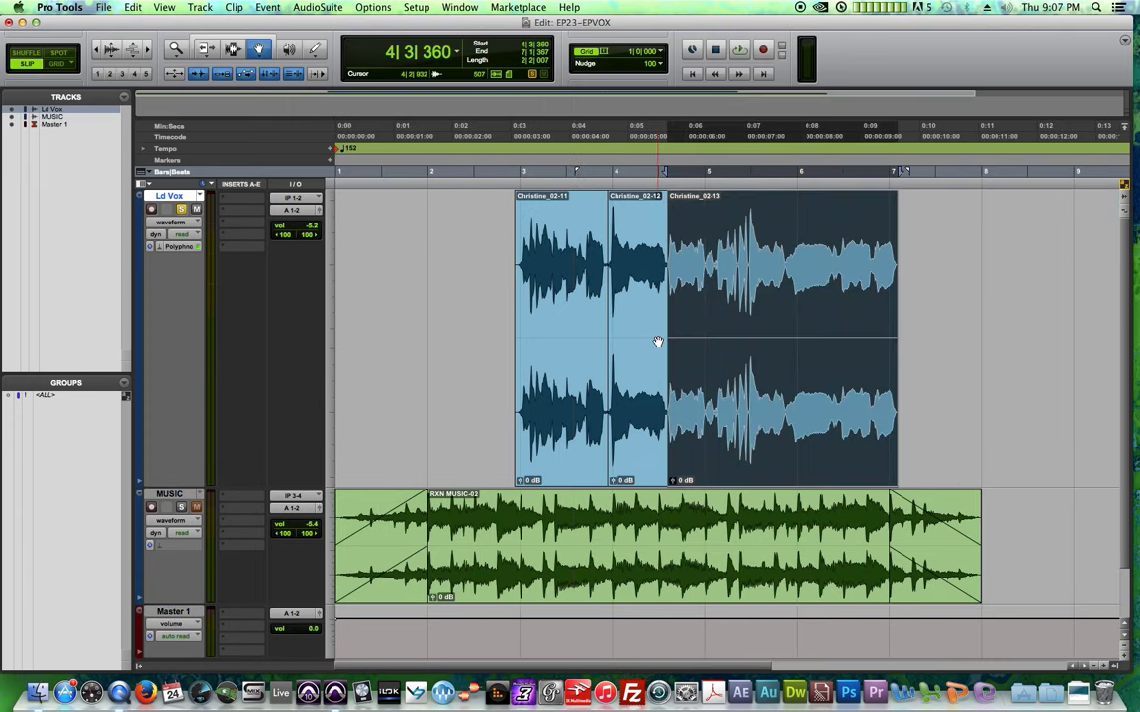
pyautogui.click(1005, 317)
# - Switch the Ld Vox track's Elastic Audio algorithm from Polyphonic to X-Form (Rendered Only)
pyautogui.click(646, 152)
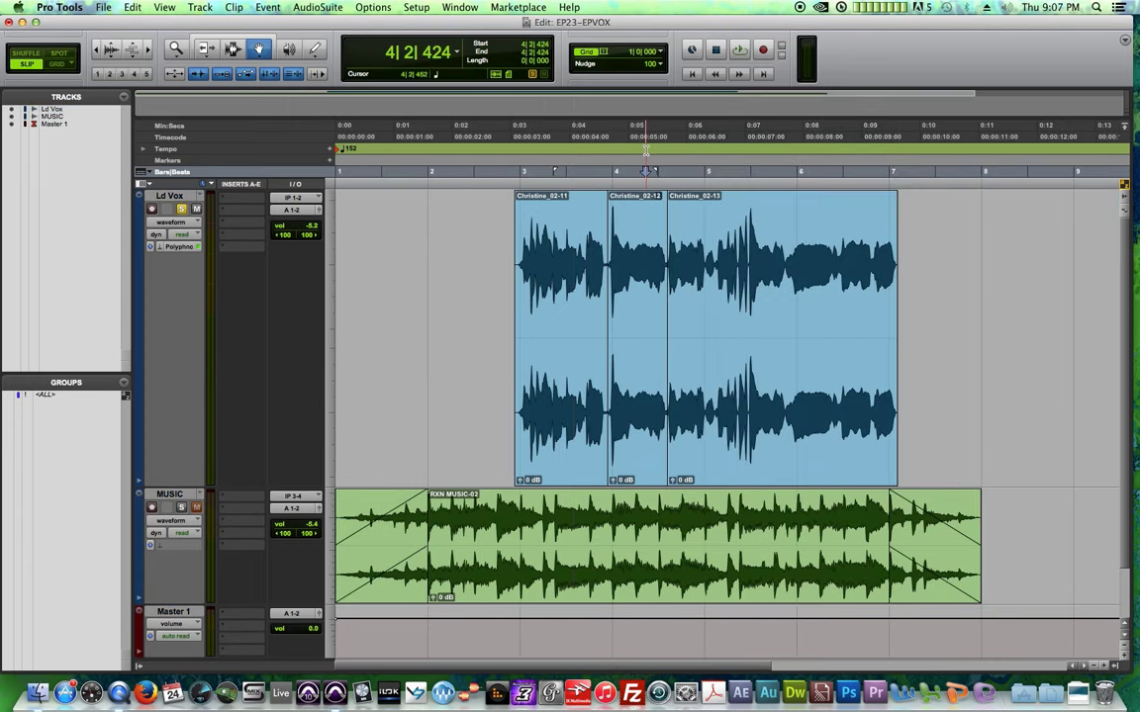
pyautogui.press('super+bracketright')
pyautogui.press('super+bracketright')
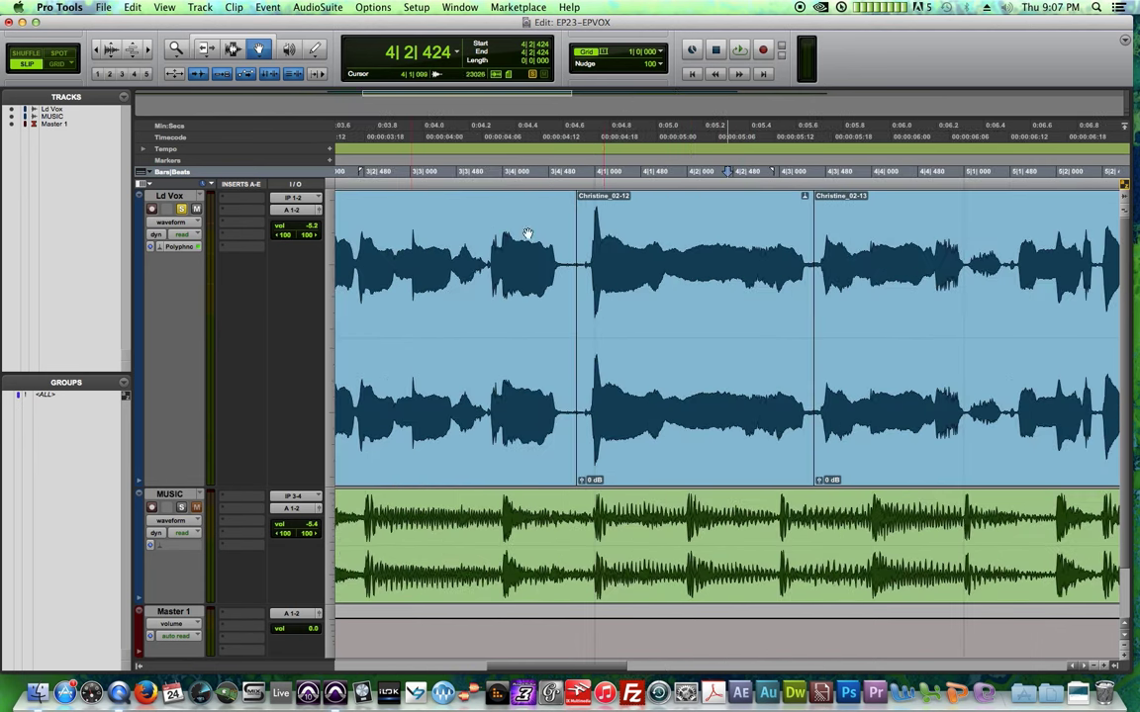
pyautogui.click(181, 248)
pyautogui.click(211, 304)
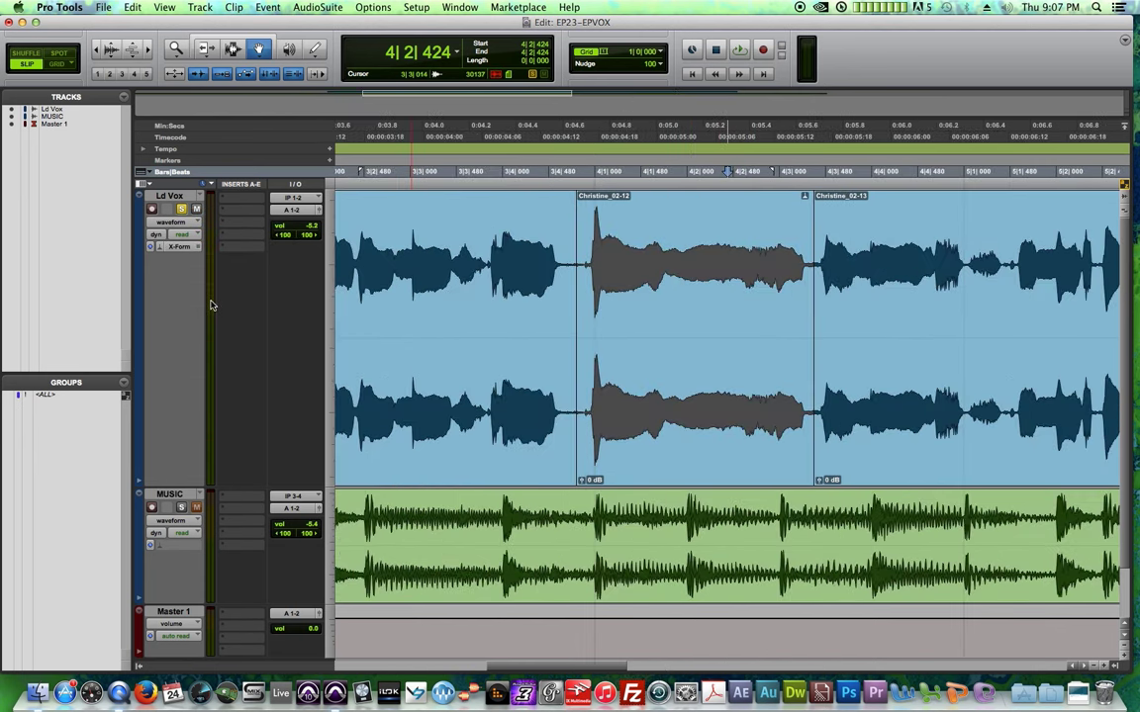
# - Enable Formant in the Ld Vox track's X-Form settings and place the playback position at 3|2|692
pyautogui.click(174, 249)
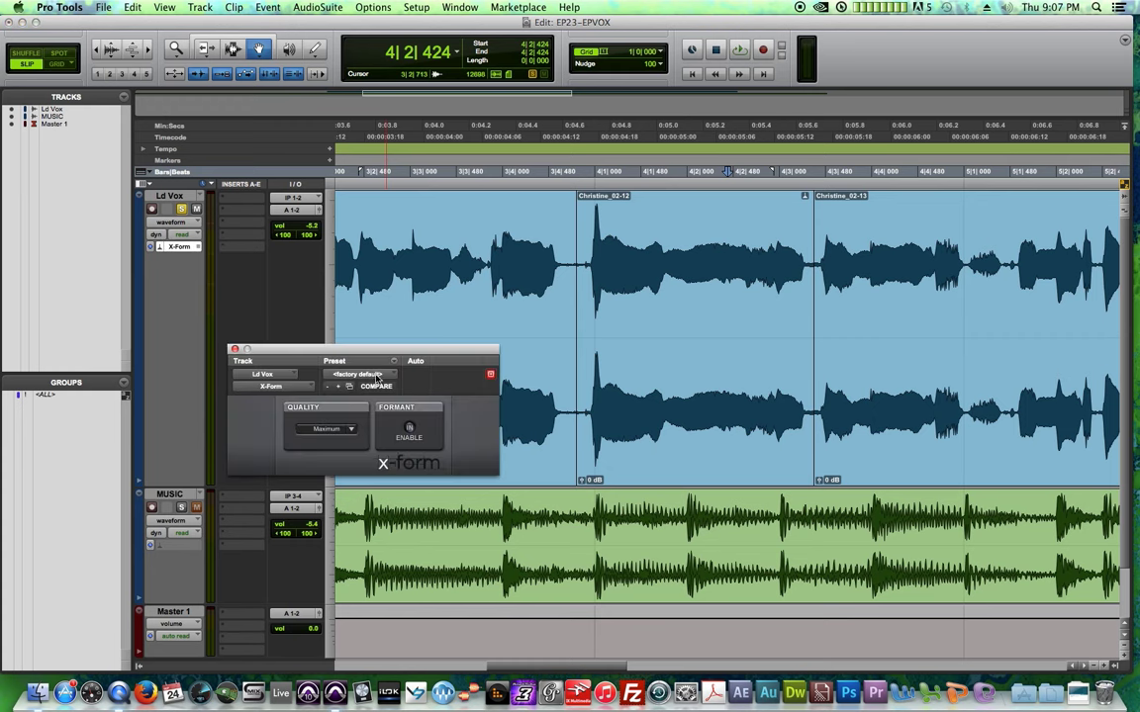
pyautogui.click(411, 430)
pyautogui.click(235, 349)
pyautogui.press('super+bracketleft')
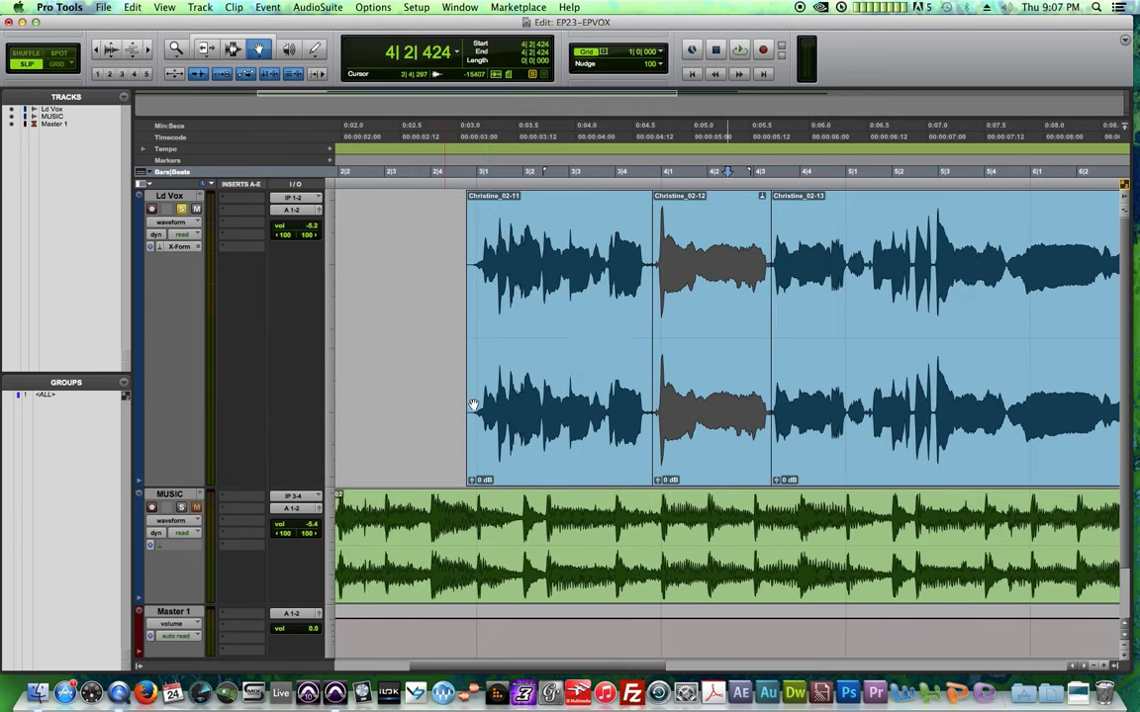
pyautogui.click(555, 148)
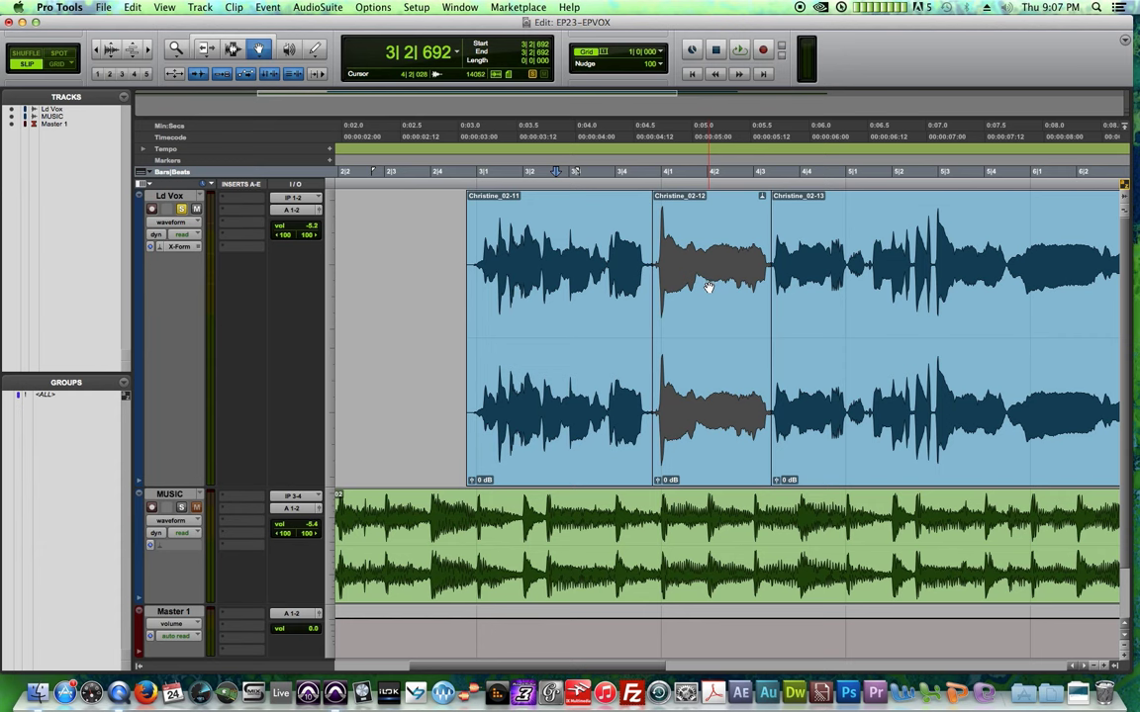
# - Review the Quality and Formant settings of the Ld Vox track's X-Form plug-in and close it
pyautogui.click(184, 247)
pyautogui.click(375, 401)
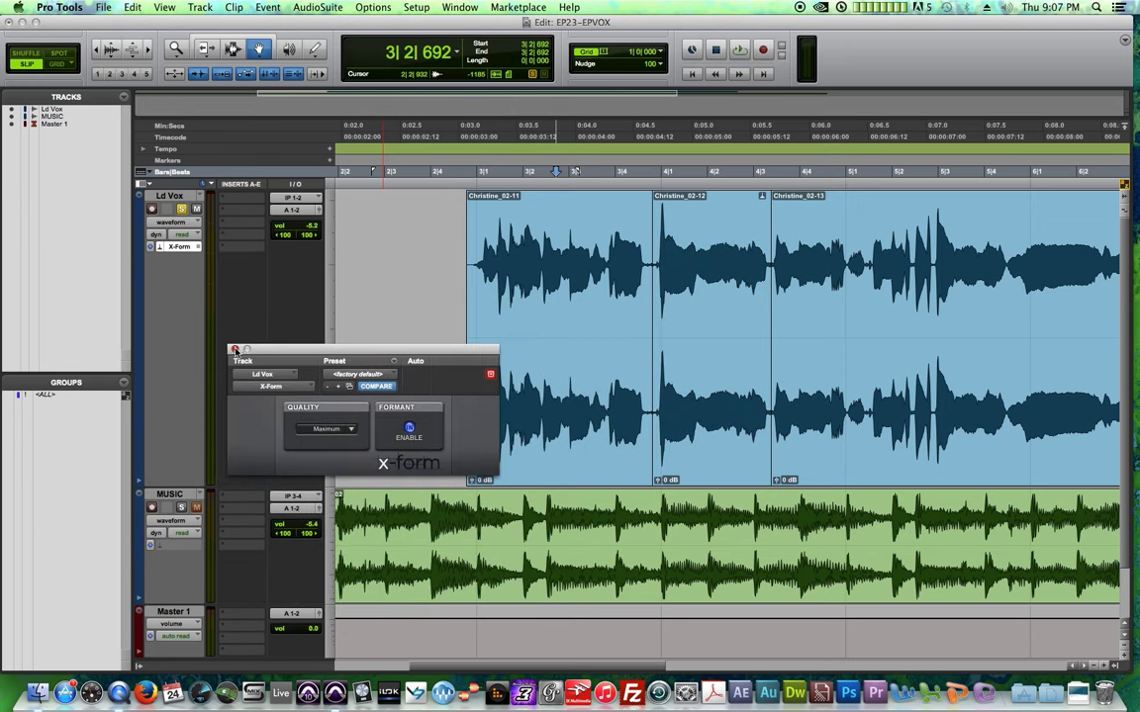
pyautogui.click(235, 350)
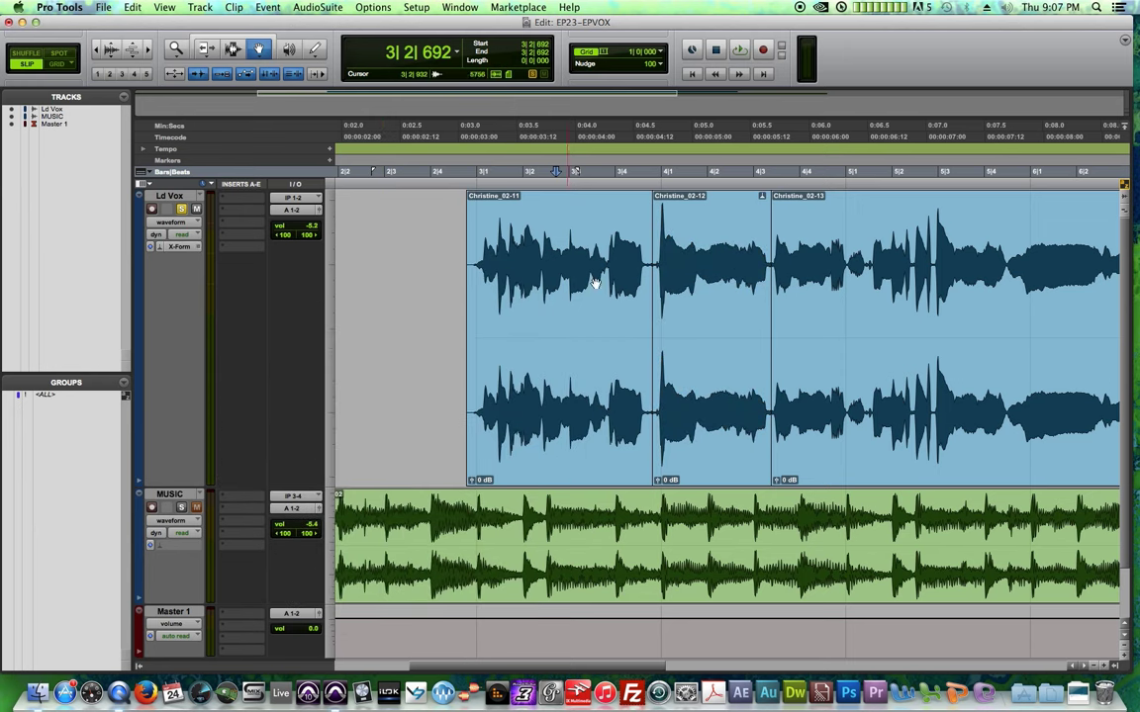
# - Crossfade the edit at the start of the bar 4 vocal clip, from 3|4|717 to 3|4|837
pyautogui.click(655, 173)
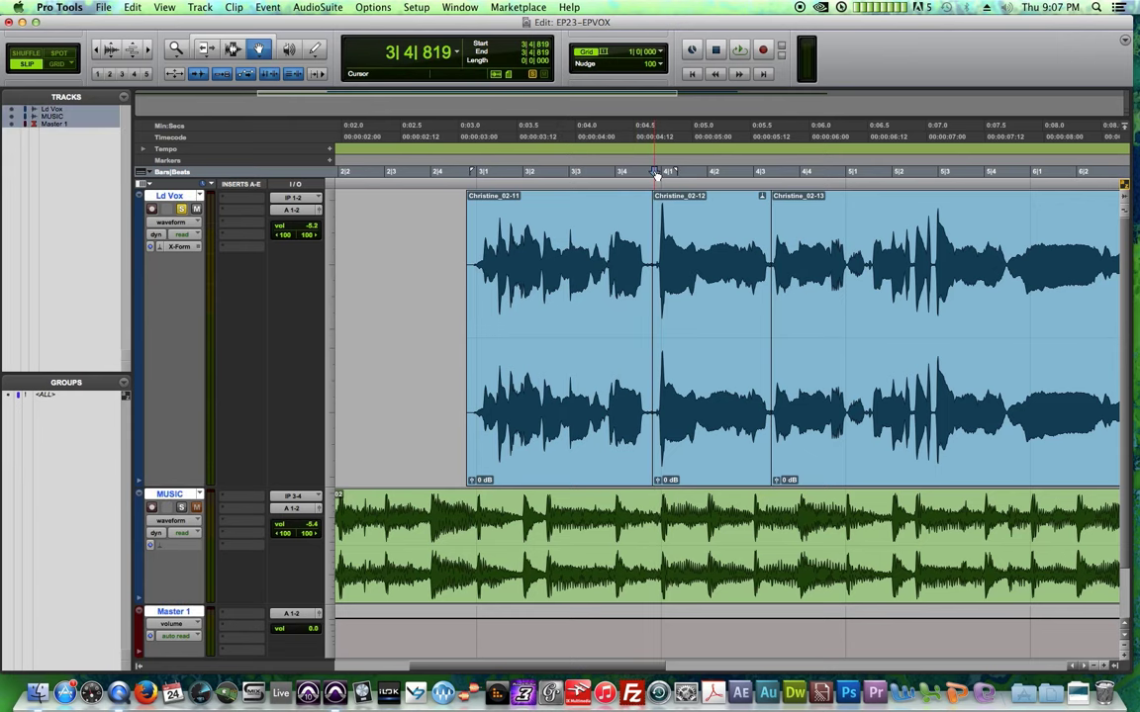
pyautogui.press('t')
pyautogui.press('t')
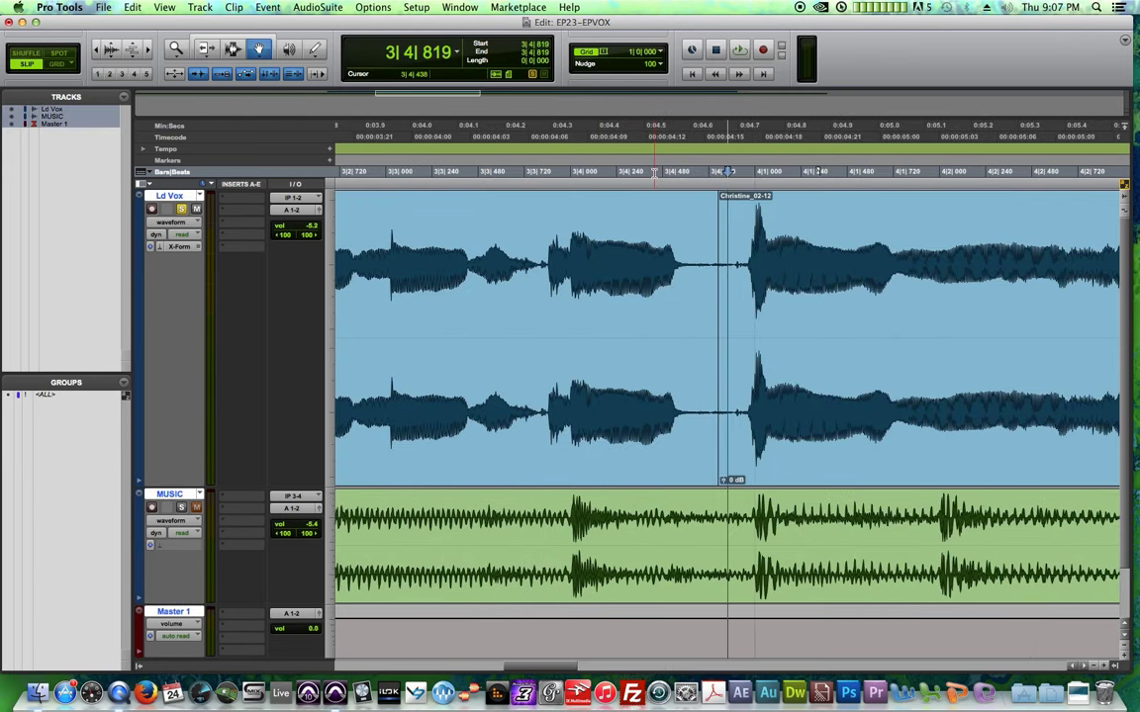
pyautogui.click(233, 48)
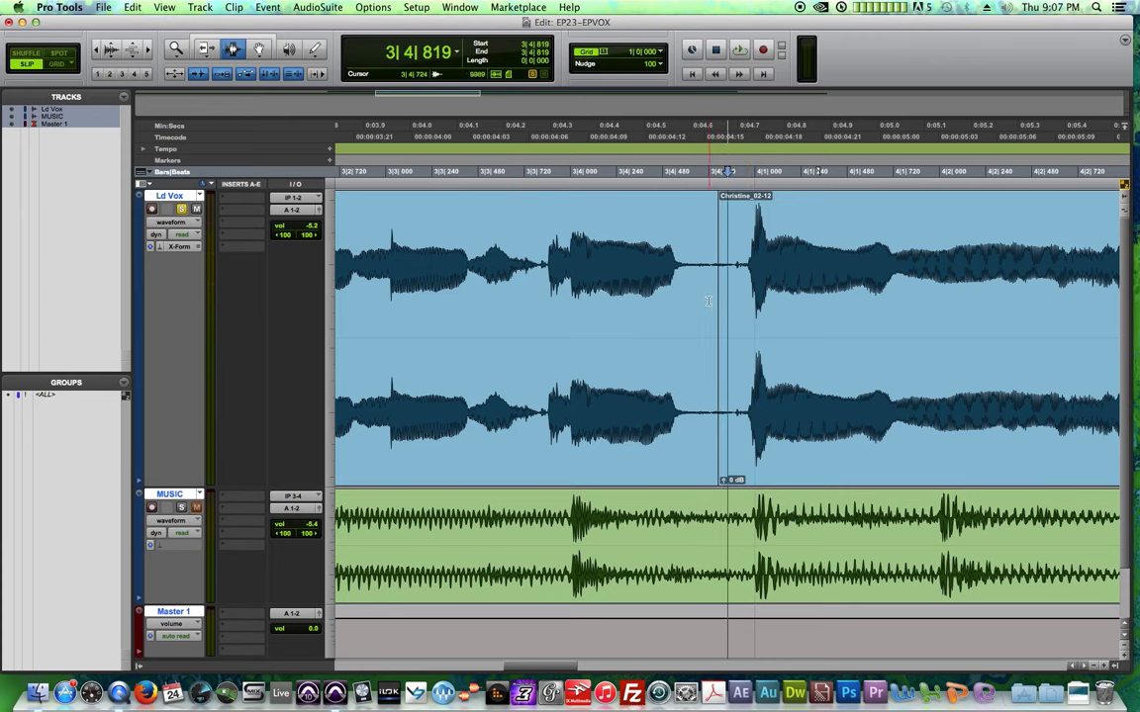
pyautogui.moveTo(708, 301); pyautogui.dragTo(732, 304)
pyautogui.press('f')
pyautogui.press('r')
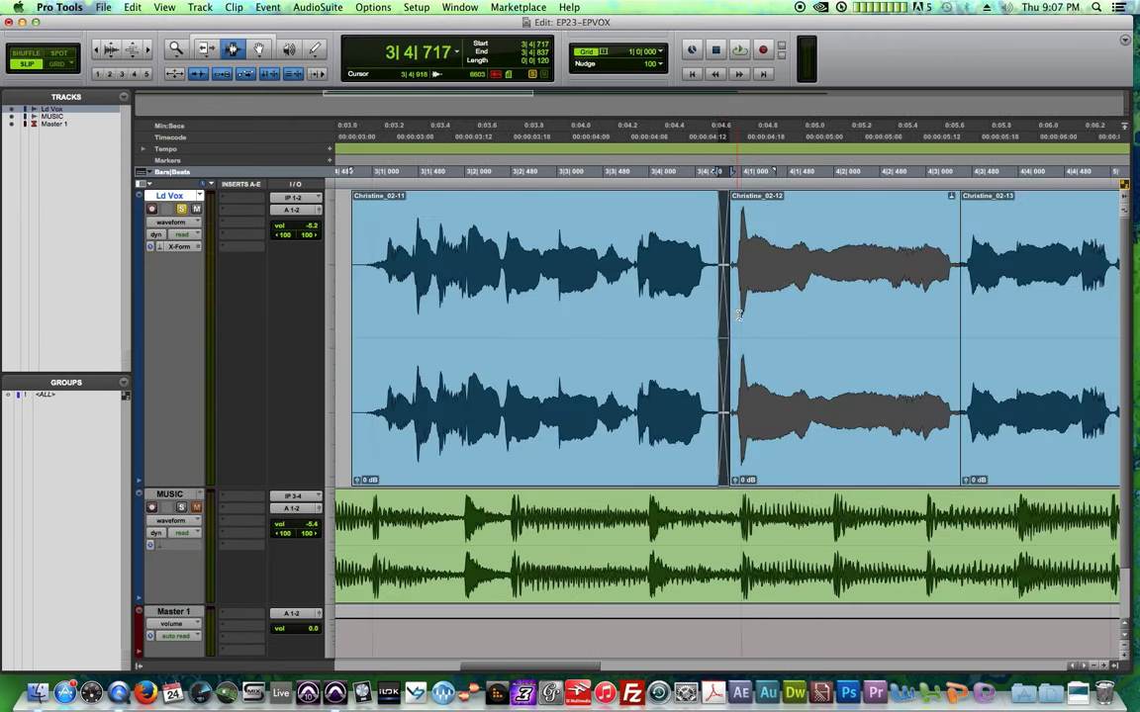
pyautogui.press('super+bracketleft')
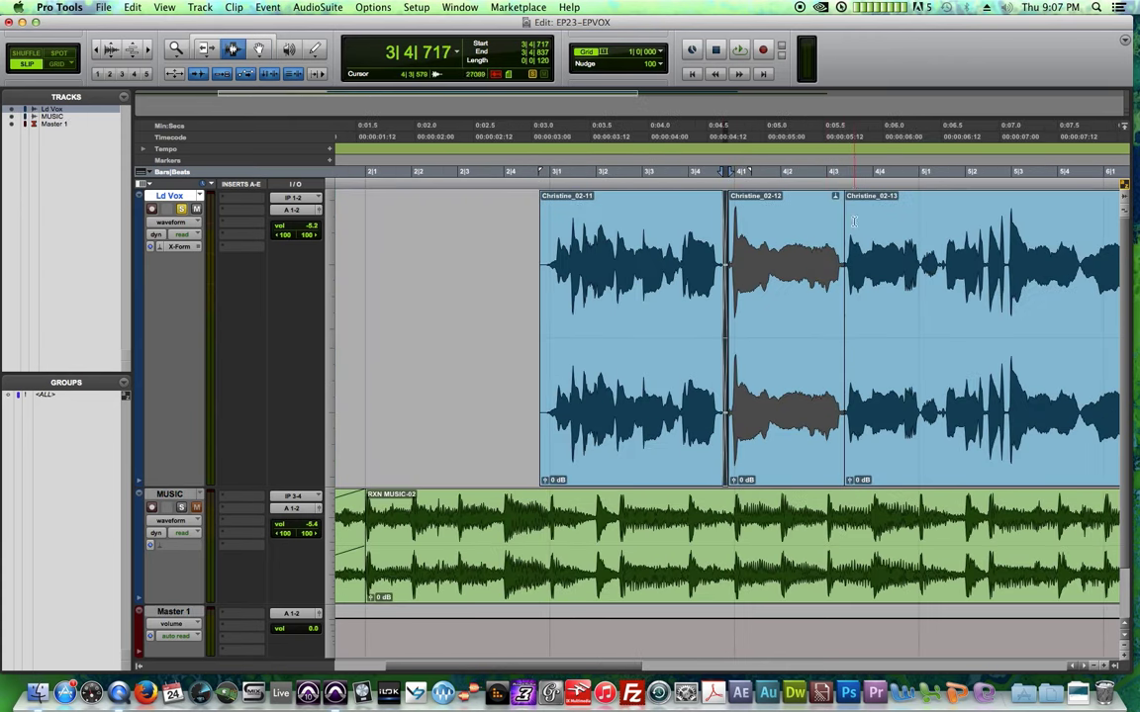
# - Crossfade the edit at the end of the bar 4 vocal clip, from 4|3|334 to 4|3|397
pyautogui.click(729, 284)
pyautogui.press('super+bracketright')
pyautogui.press('super+bracketright')
pyautogui.press('super+bracketright')
pyautogui.moveTo(715, 285); pyautogui.dragTo(739, 287)
pyautogui.press('super+bracketleft')
pyautogui.press('super+bracketleft')
pyautogui.press('super+bracketleft')
pyautogui.press('super+bracketleft')
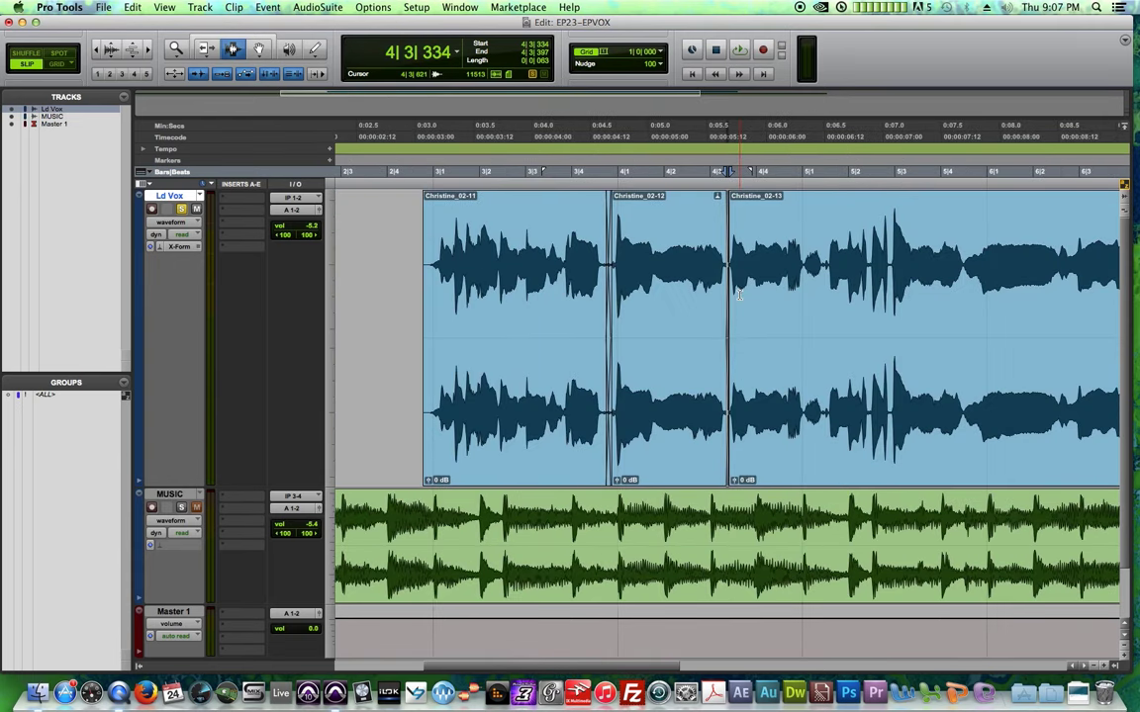
pyautogui.click(925, 287)
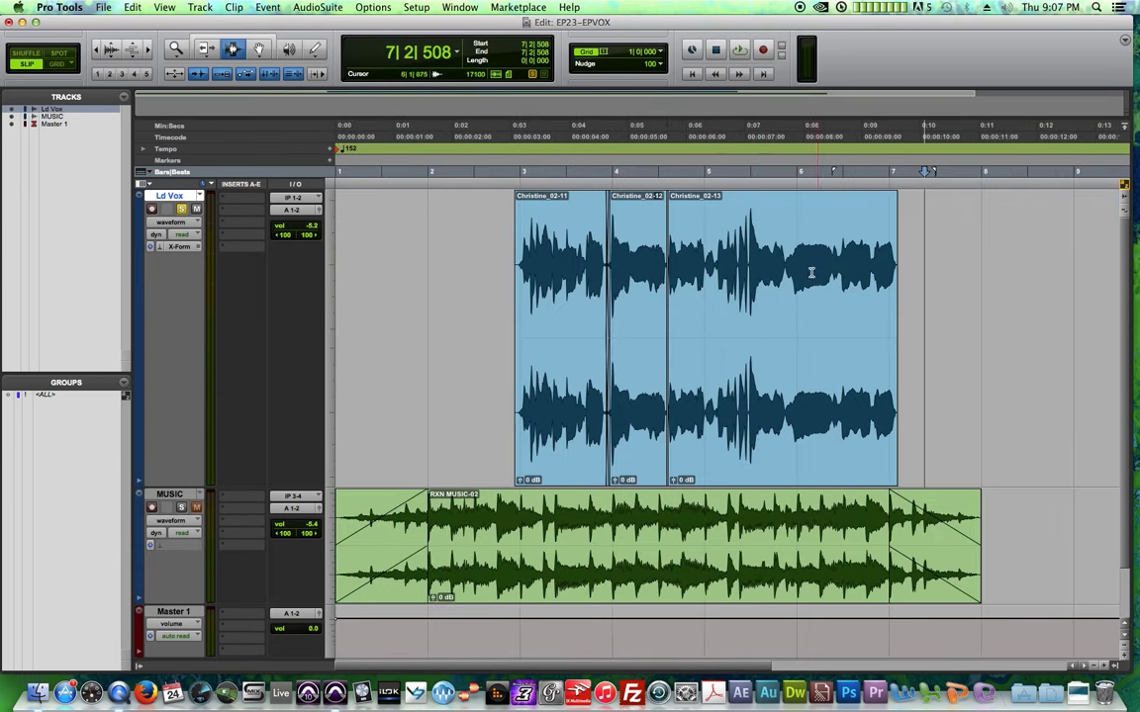
# - Audition the crossfaded vocal edits by playing from 3|2|819
pyautogui.click(562, 138)
pyautogui.press('space')
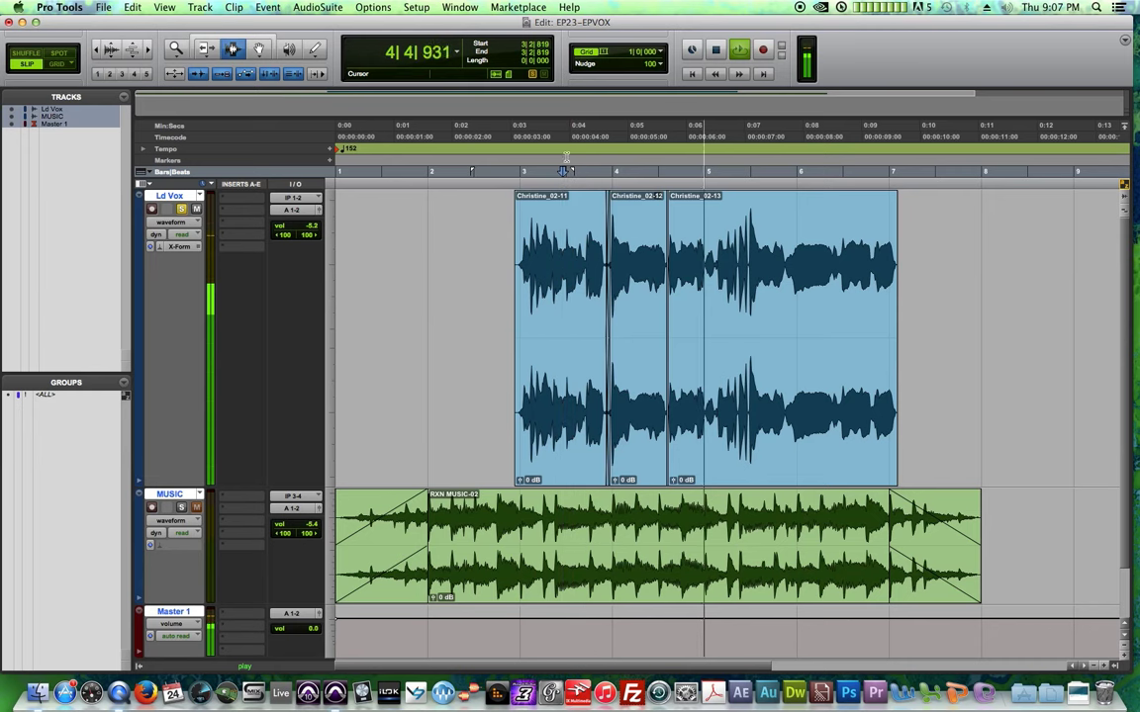
pyautogui.press('space')
pyautogui.doubleClick(562, 274)
pyautogui.keyDown('shift'); pyautogui.click(774, 273); pyautogui.keyUp('shift')
pyautogui.click(964, 273)
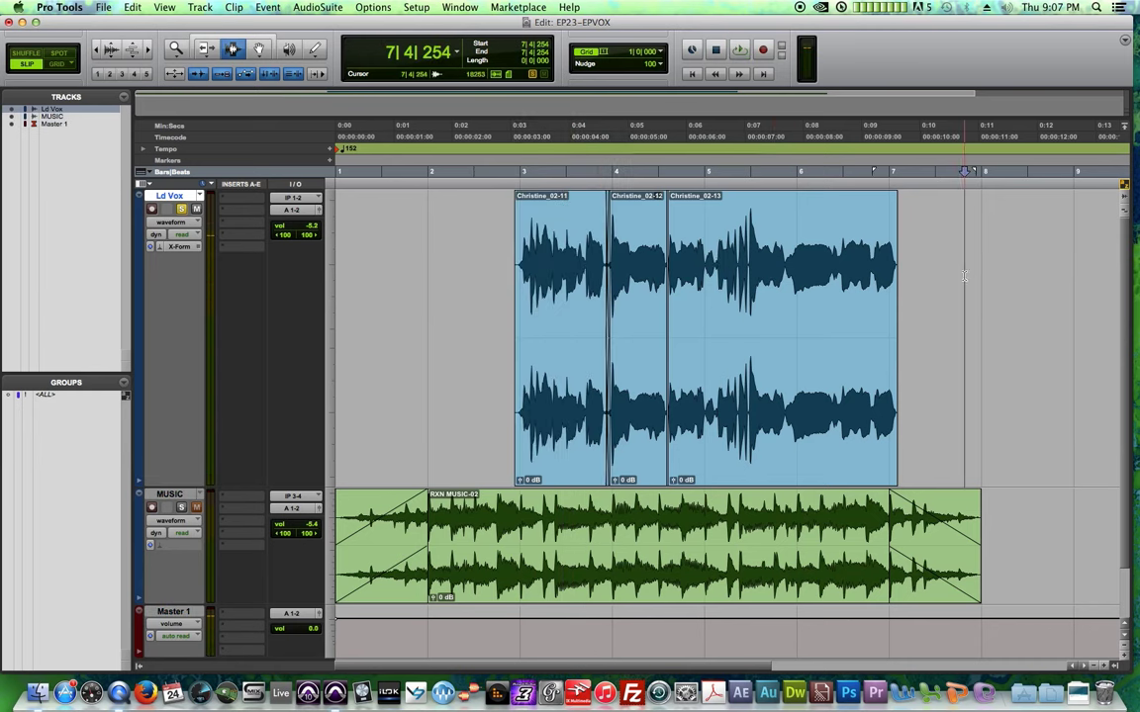
# - Select all three lead vocal clips with the Grabber tool and consolidate them into a single clip
pyautogui.click(260, 49)
pyautogui.click(792, 267)
pyautogui.keyDown('shift'); pyautogui.click(643, 264); pyautogui.keyUp('shift')
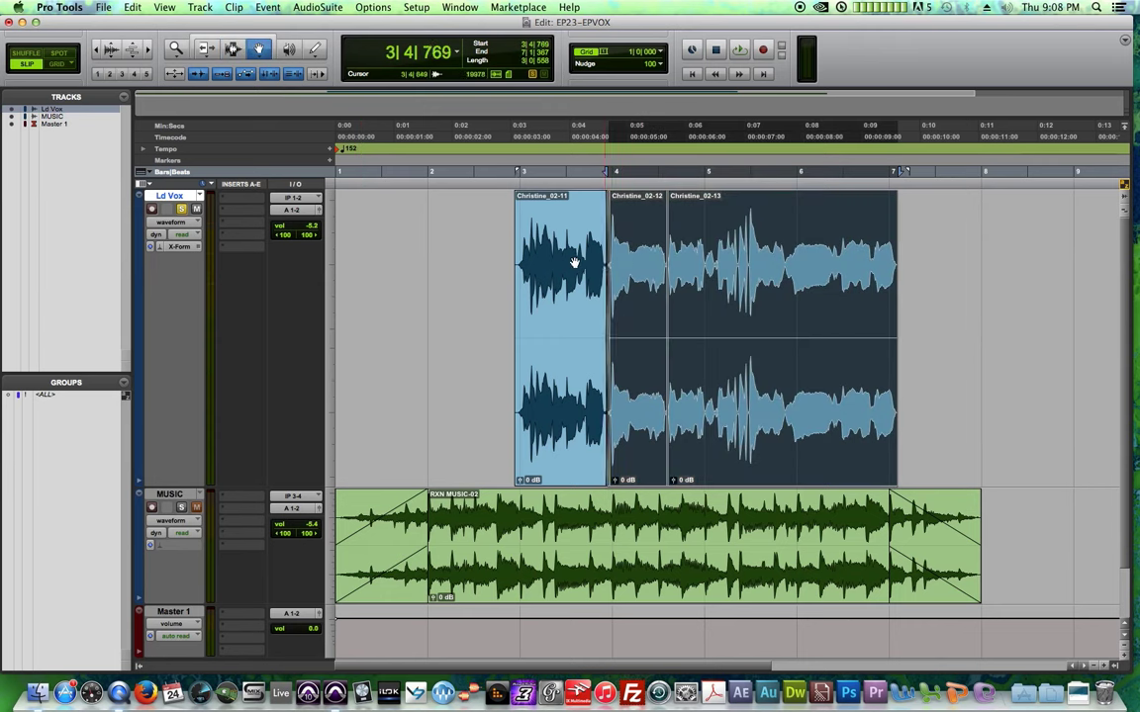
pyautogui.keyDown('shift'); pyautogui.click(573, 265); pyautogui.keyUp('shift')
pyautogui.hotkey('alt', 'shift', '3')
# - Disable Elastic Audio on the Ld Vox track and reduce the track's height
pyautogui.click(164, 249)
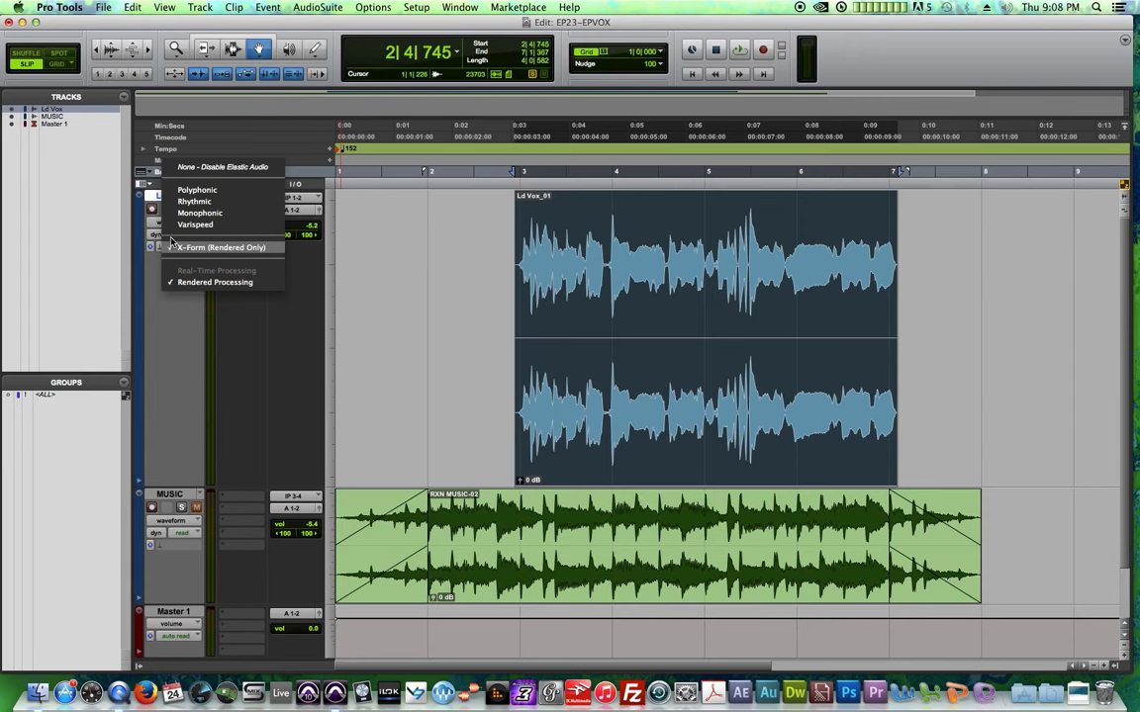
pyautogui.click(168, 160)
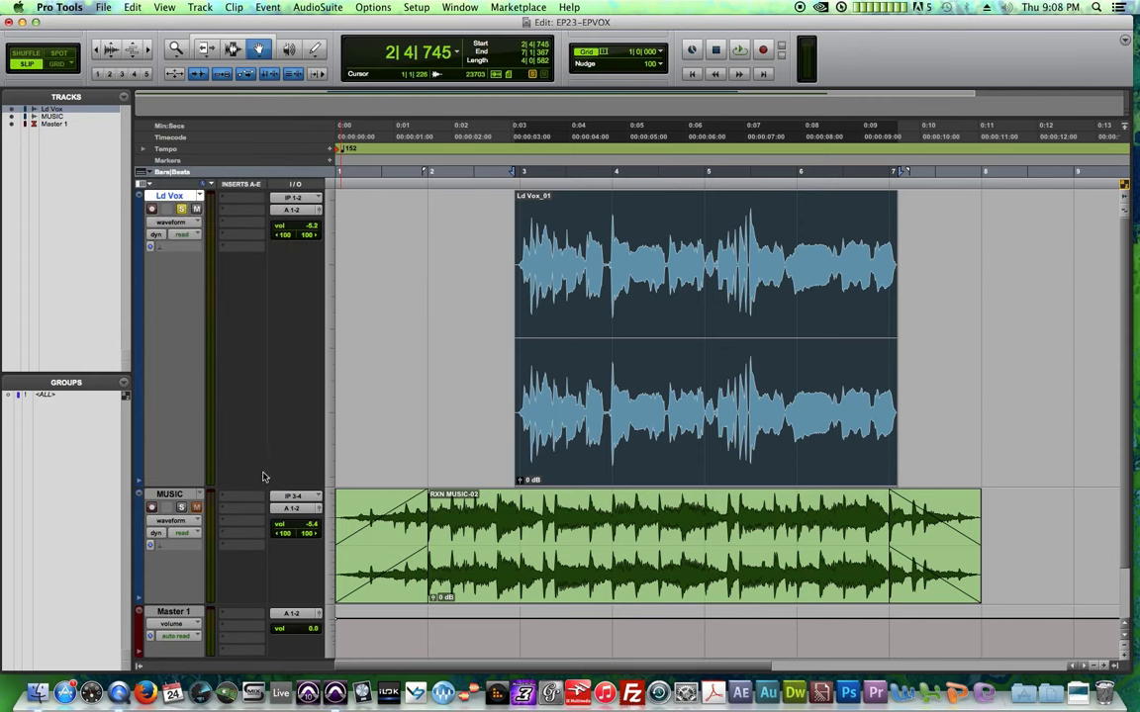
pyautogui.moveTo(257, 481); pyautogui.dragTo(209, 231)
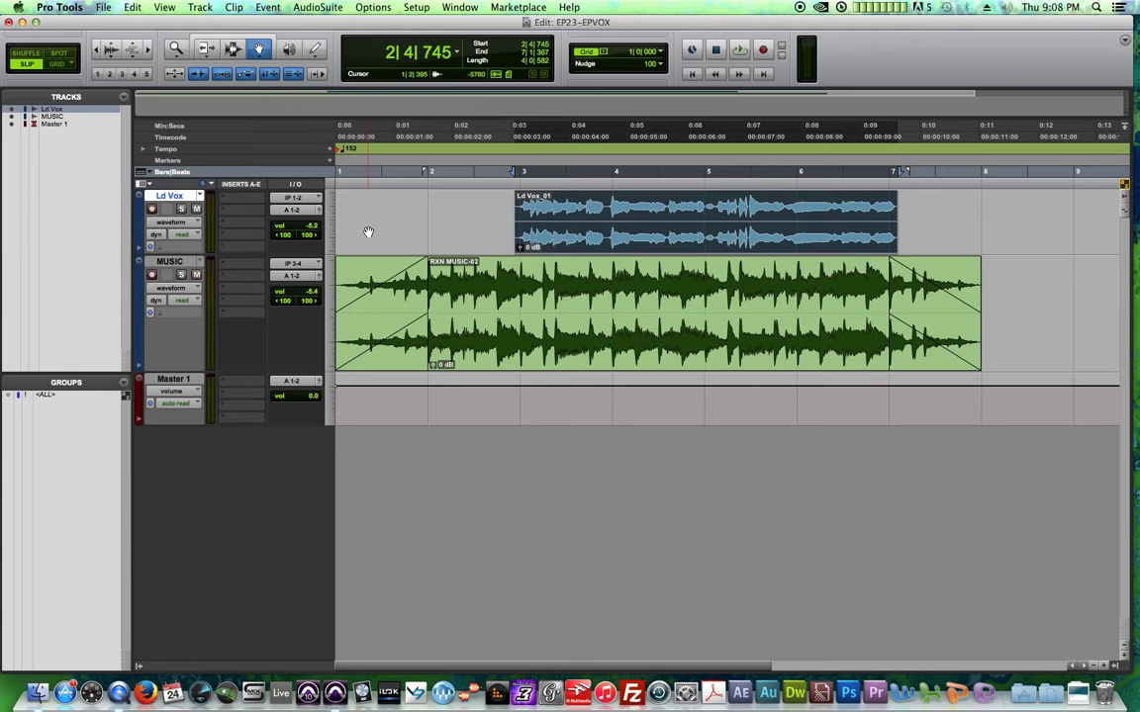
# - Turn off solo on the Ld Vox track and play the full mix from the session start
pyautogui.click(180, 208)
pyautogui.click(375, 227)
pyautogui.click(397, 153)
pyautogui.press('Return')
pyautogui.press('space')
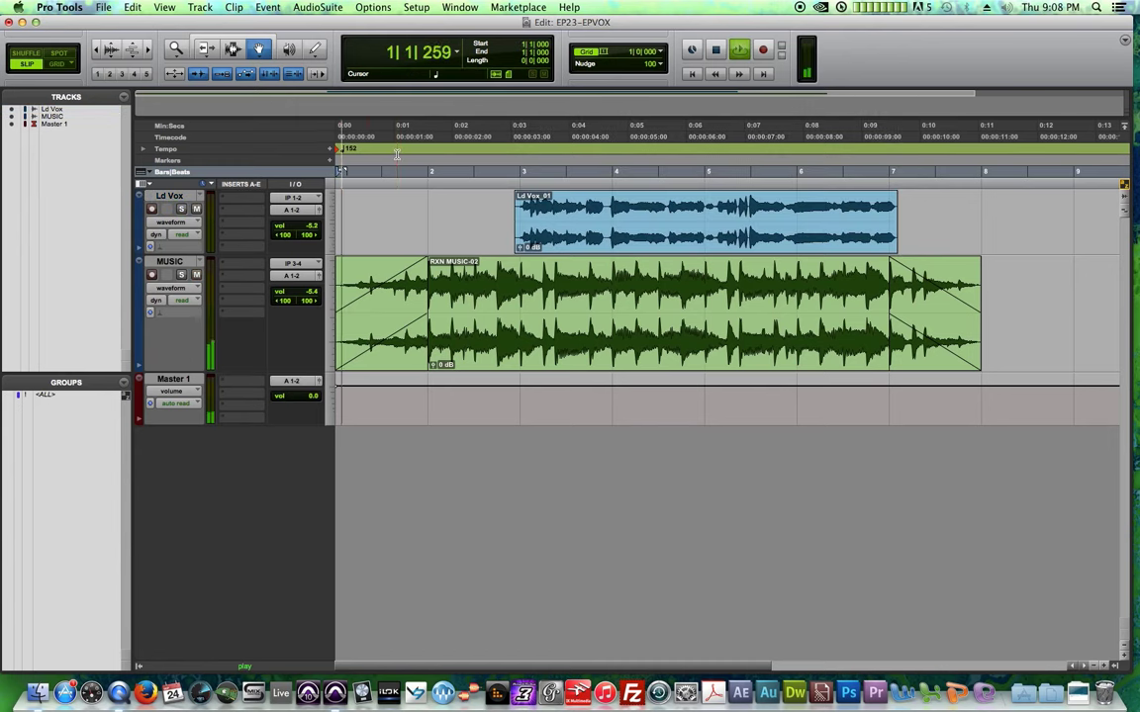
# - Increase the Ld Vox track's height while the mix plays, and stop playback
pyautogui.moveTo(257, 254); pyautogui.dragTo(255, 348)
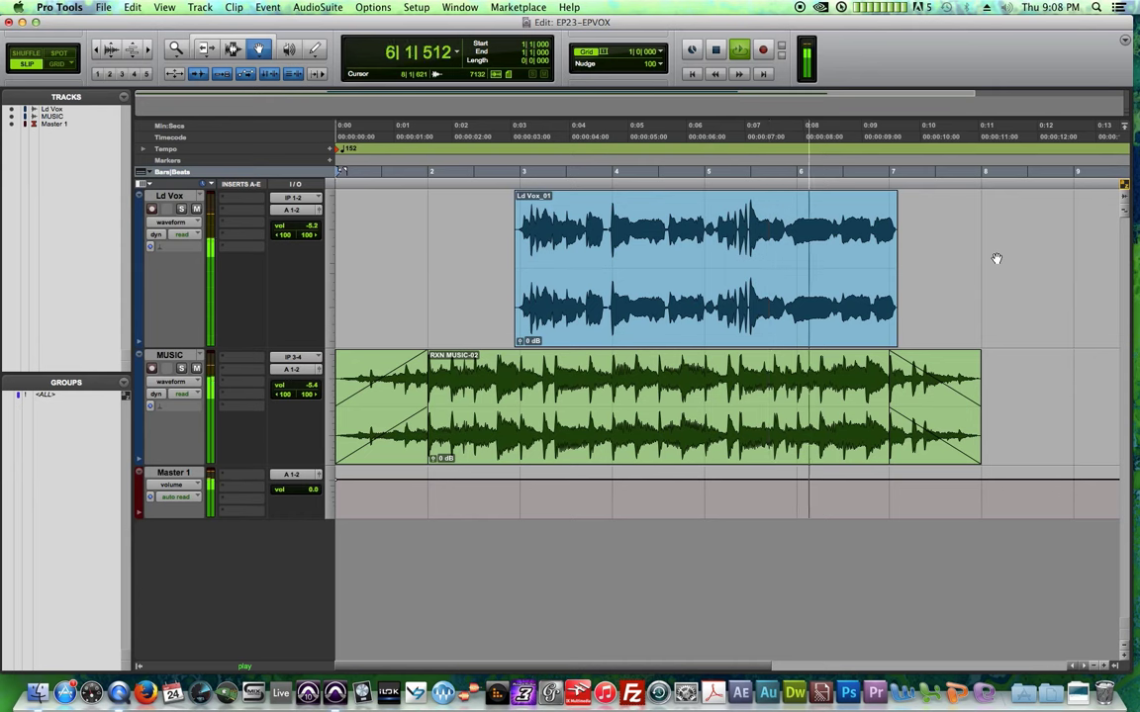
pyautogui.press('space')
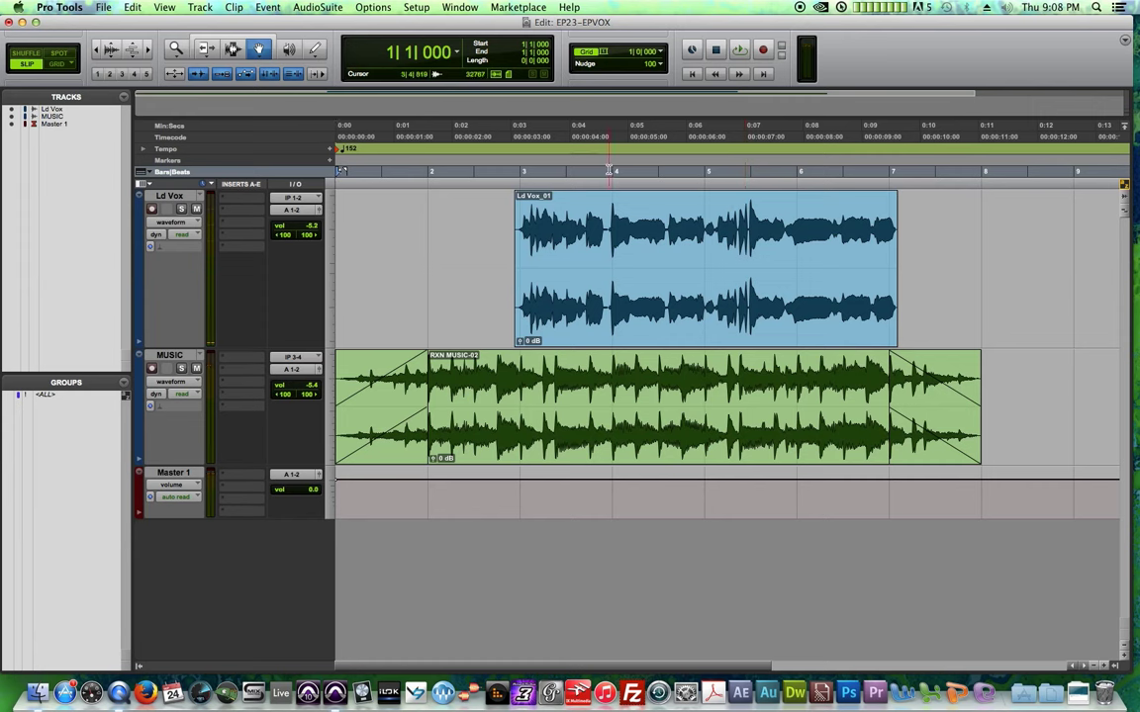
pyautogui.moveTo(609, 170); pyautogui.dragTo(705, 179)
pyautogui.moveTo(783, 179); pyautogui.dragTo(968, 180)
pyautogui.click(1013, 209)
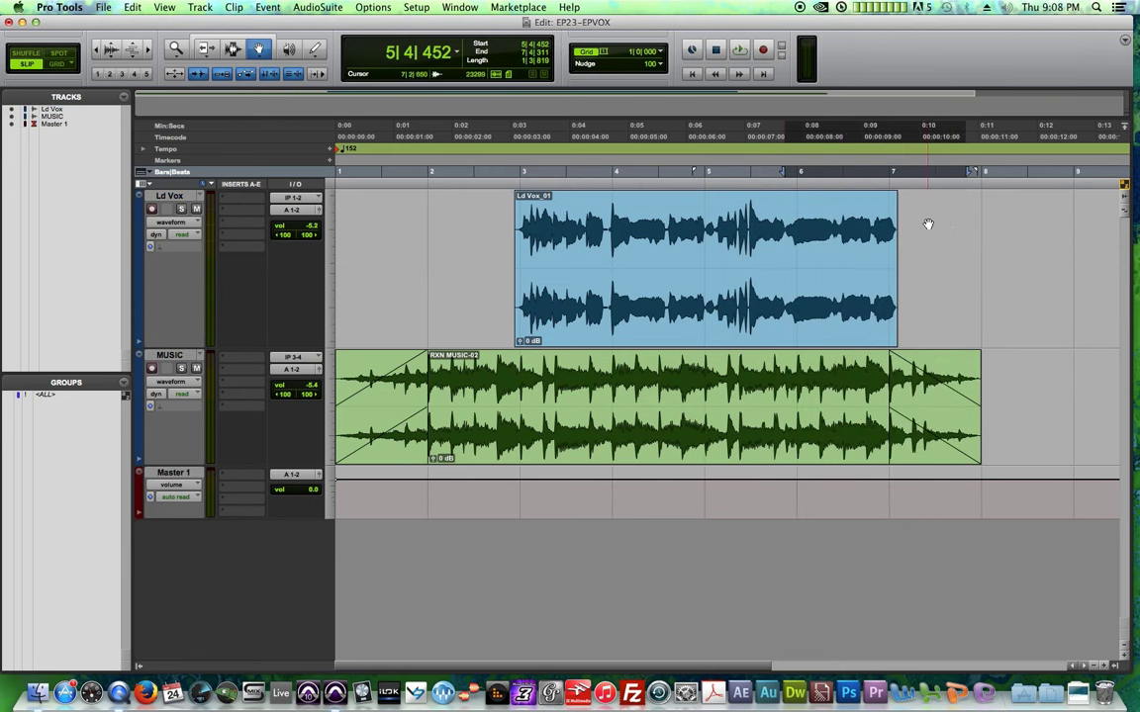
# - Duplicate the Ld Vox track once with its playlists, automation, inserts, sends and group assignments, inserted after the last selected track
pyautogui.click(195, 198)
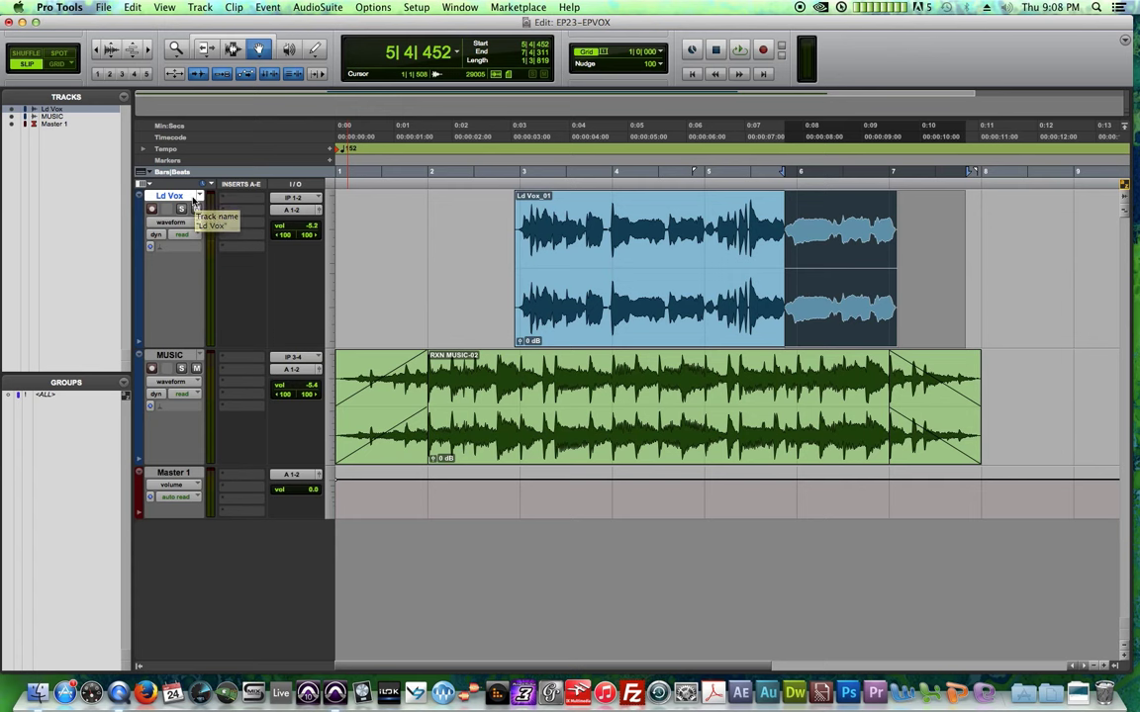
pyautogui.rightClick(176, 196)
pyautogui.click(164, 198)
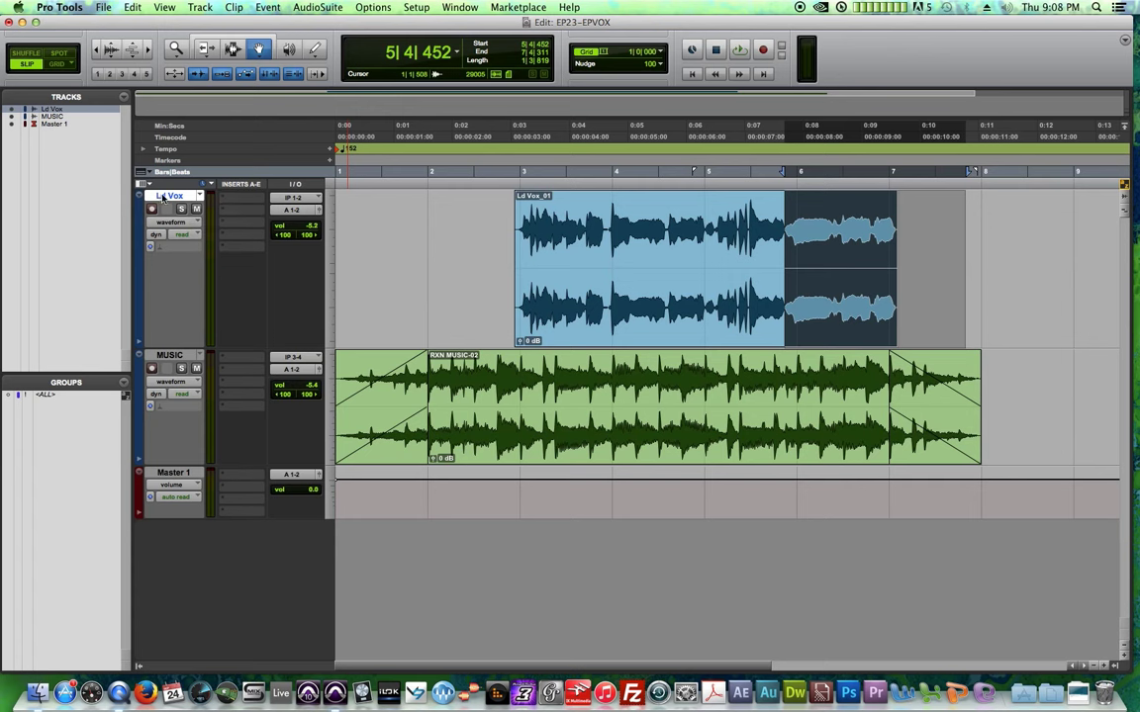
pyautogui.rightClick(165, 197)
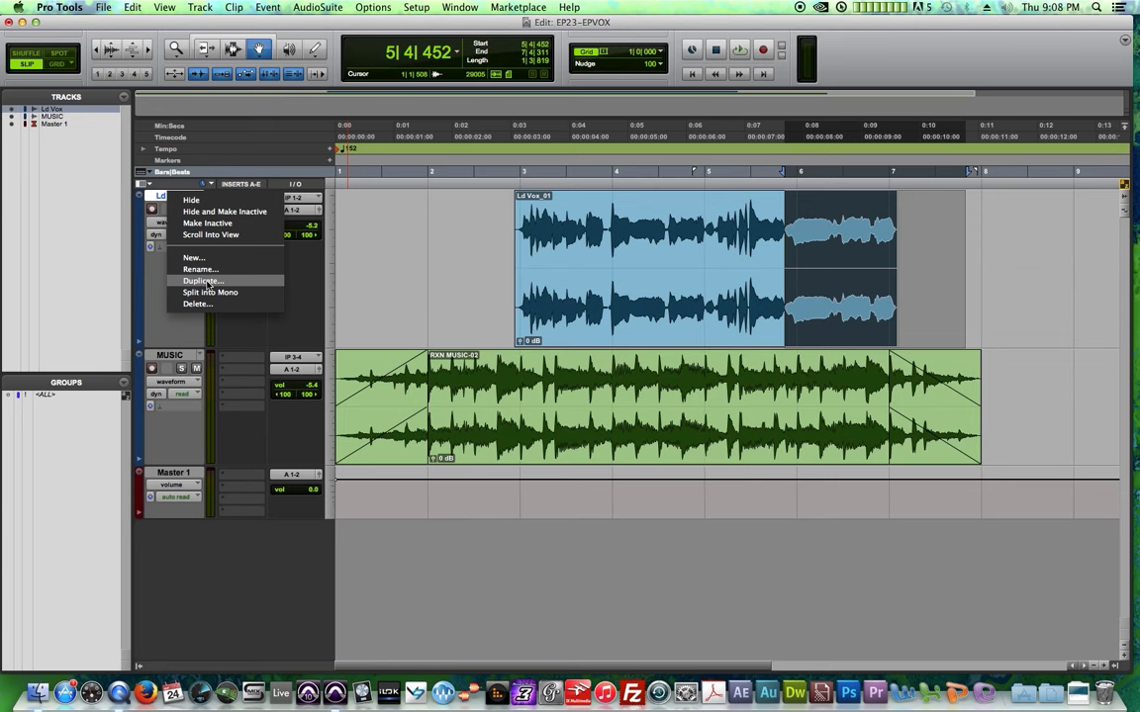
pyautogui.click(208, 283)
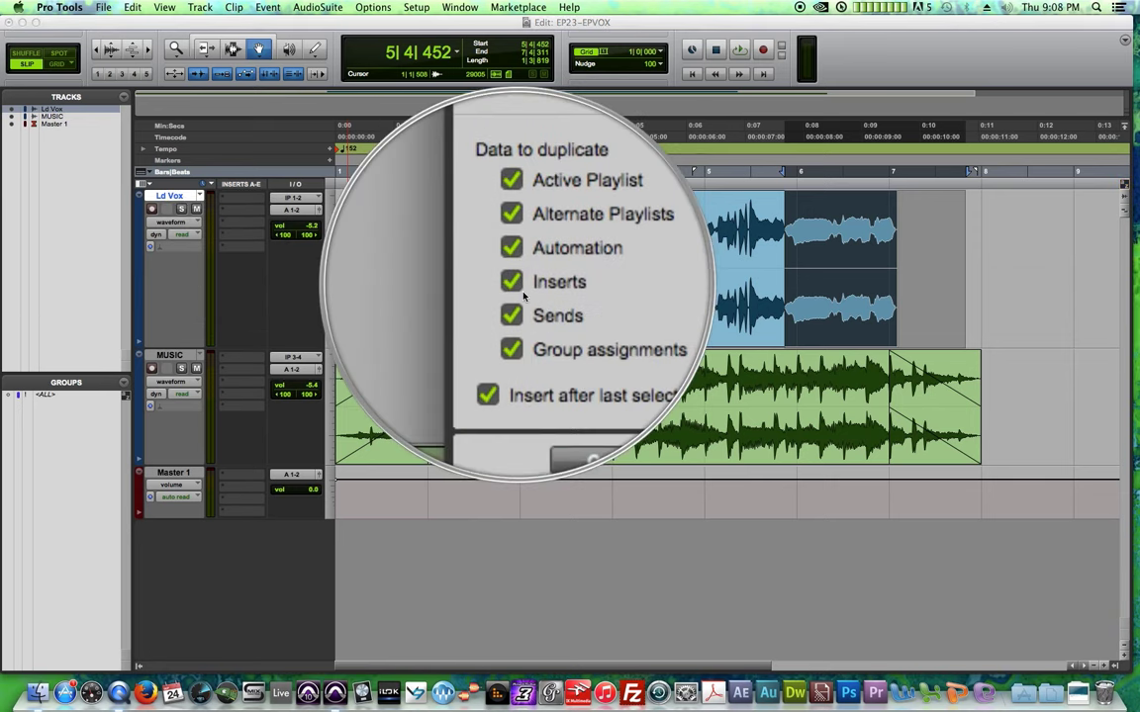
pyautogui.click(612, 358)
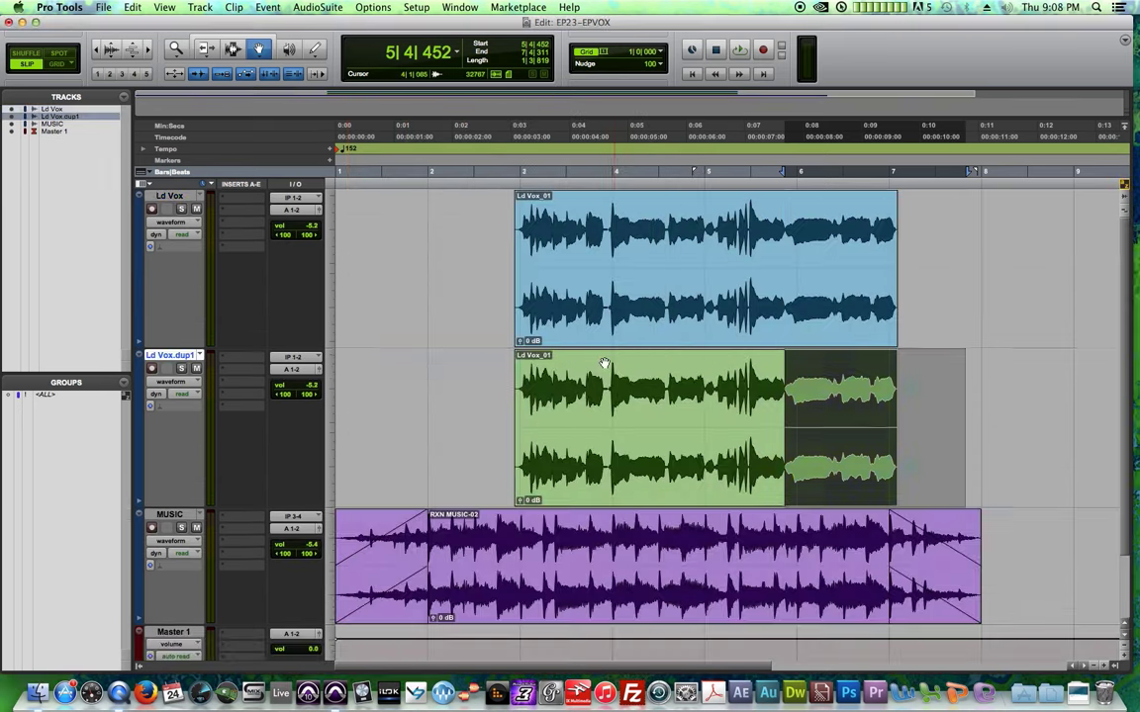
# - Select the clip on the duplicated vocal track and rename that track Harmony
pyautogui.click(591, 422)
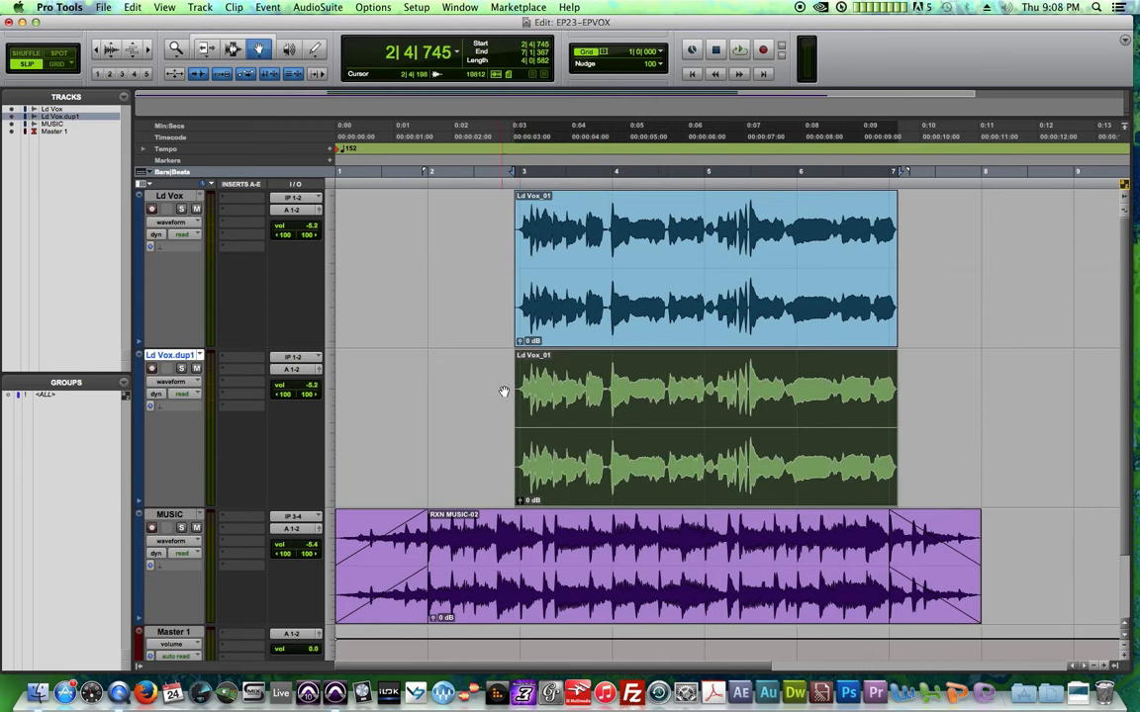
pyautogui.doubleClick(183, 358)
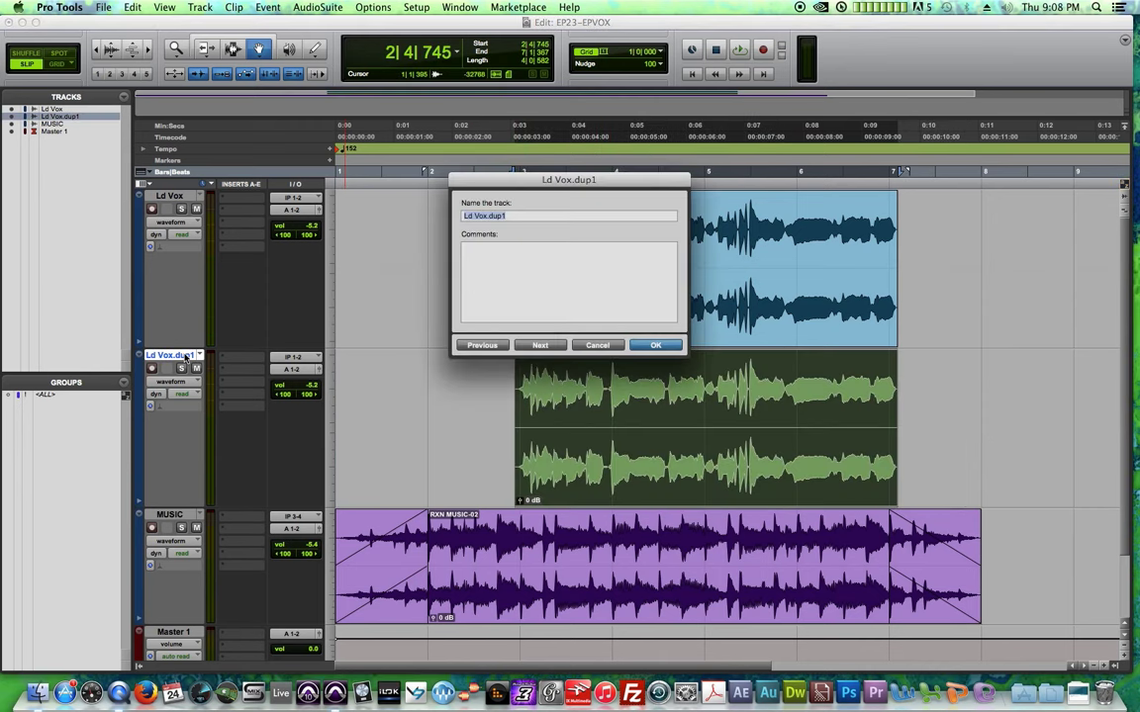
pyautogui.write('Harmoney')
pyautogui.press('Return')
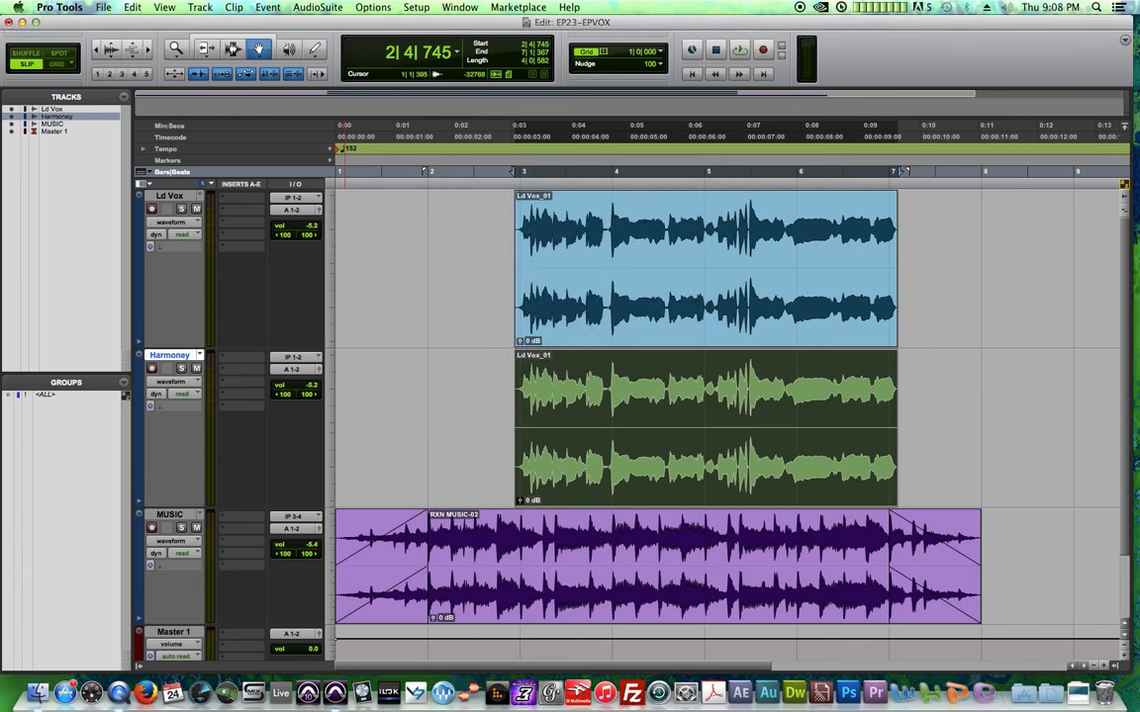
pyautogui.doubleClick(169, 354)
pyautogui.click(524, 213)
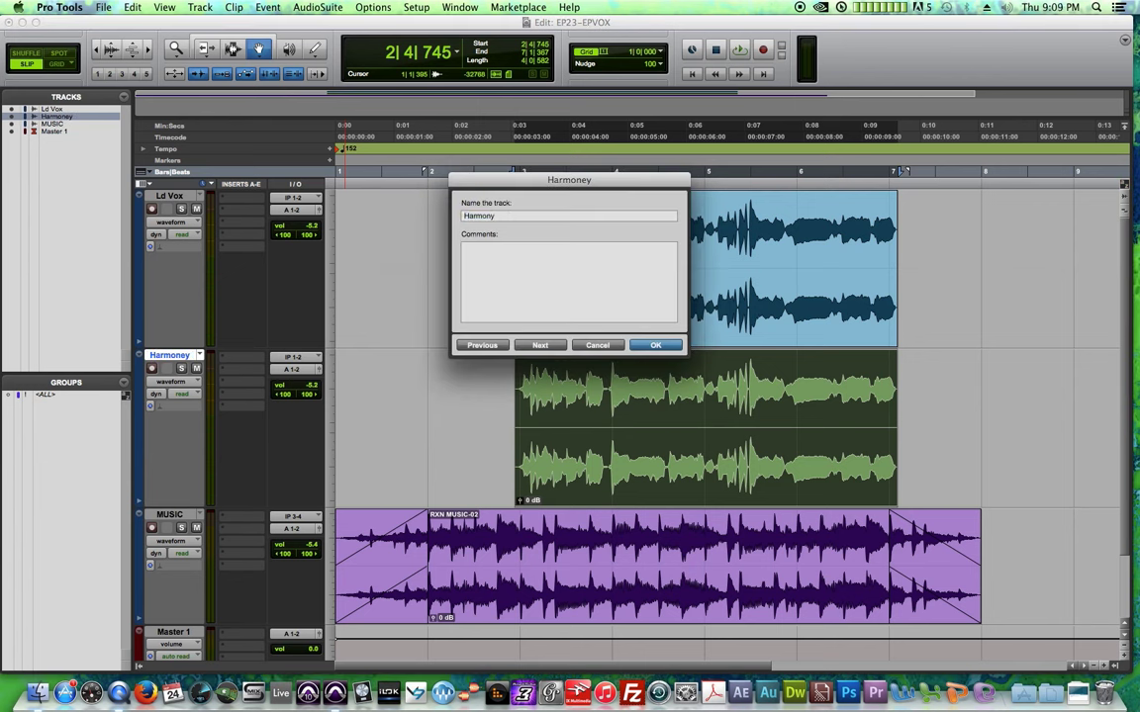
pyautogui.press('Return')
# - Delete the opening phrase of the Harmony clip with the Selector tool, up to just before bar 4
pyautogui.click(602, 163)
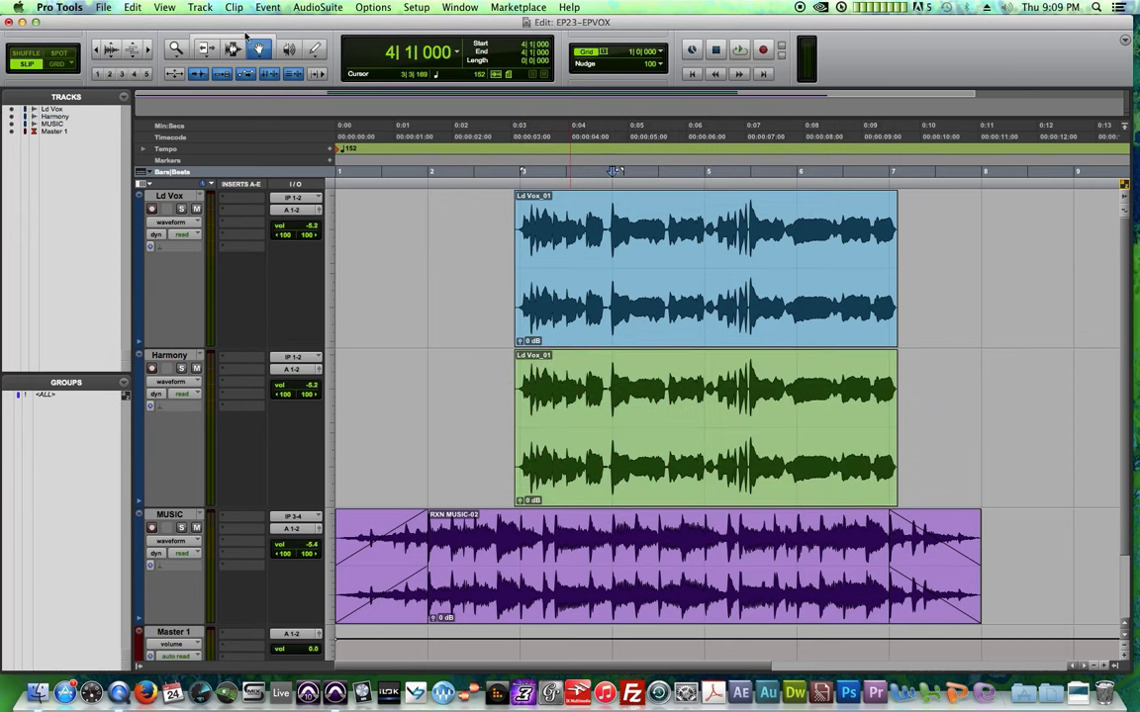
pyautogui.click(232, 49)
pyautogui.click(629, 401)
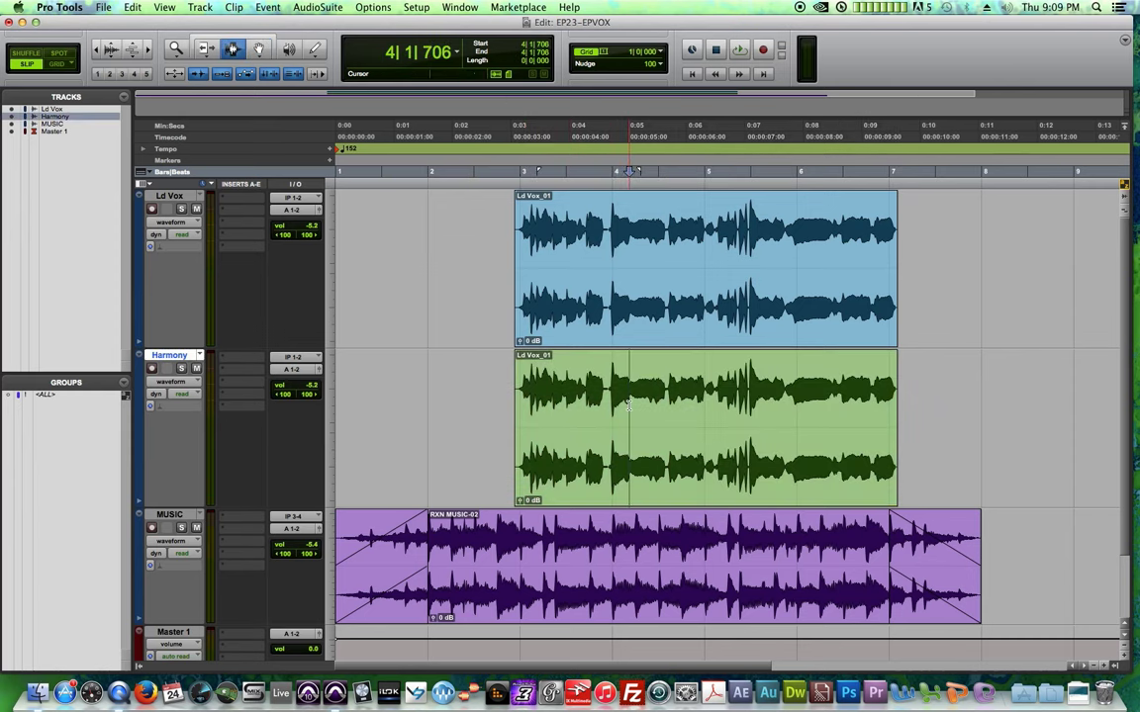
pyautogui.press('t')
pyautogui.press('t')
pyautogui.press('super+bracketleft')
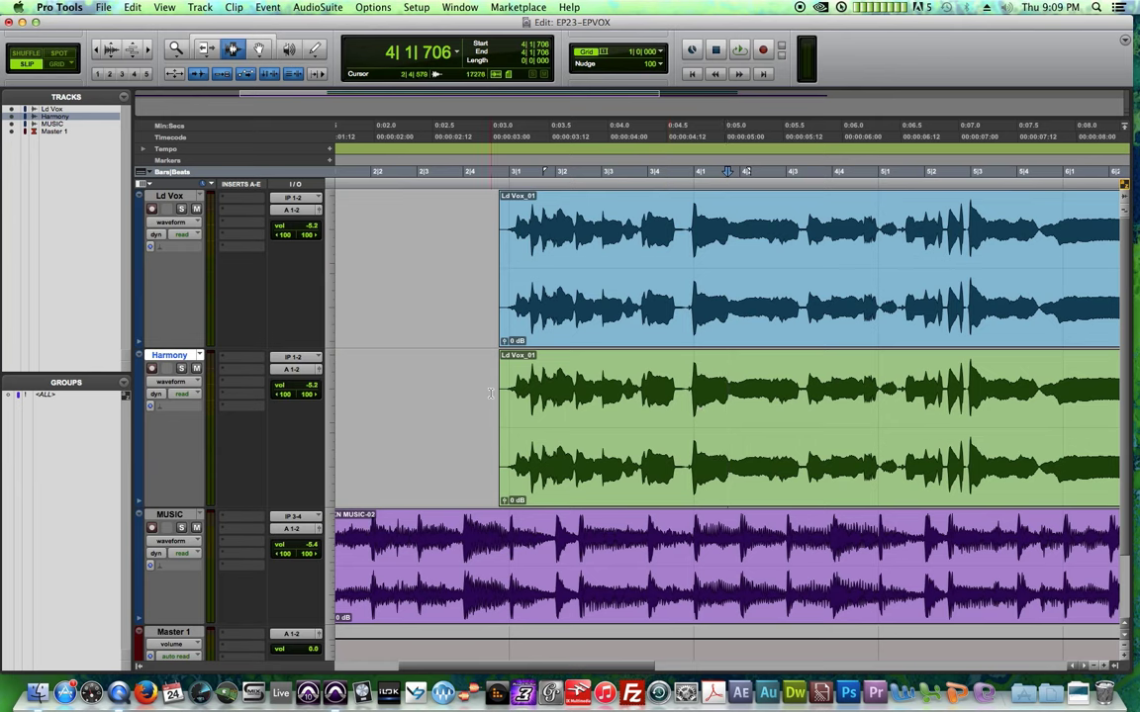
pyautogui.click(492, 397)
pyautogui.press('space')
pyautogui.moveTo(458, 401); pyautogui.dragTo(690, 416)
pyautogui.press('Delete')
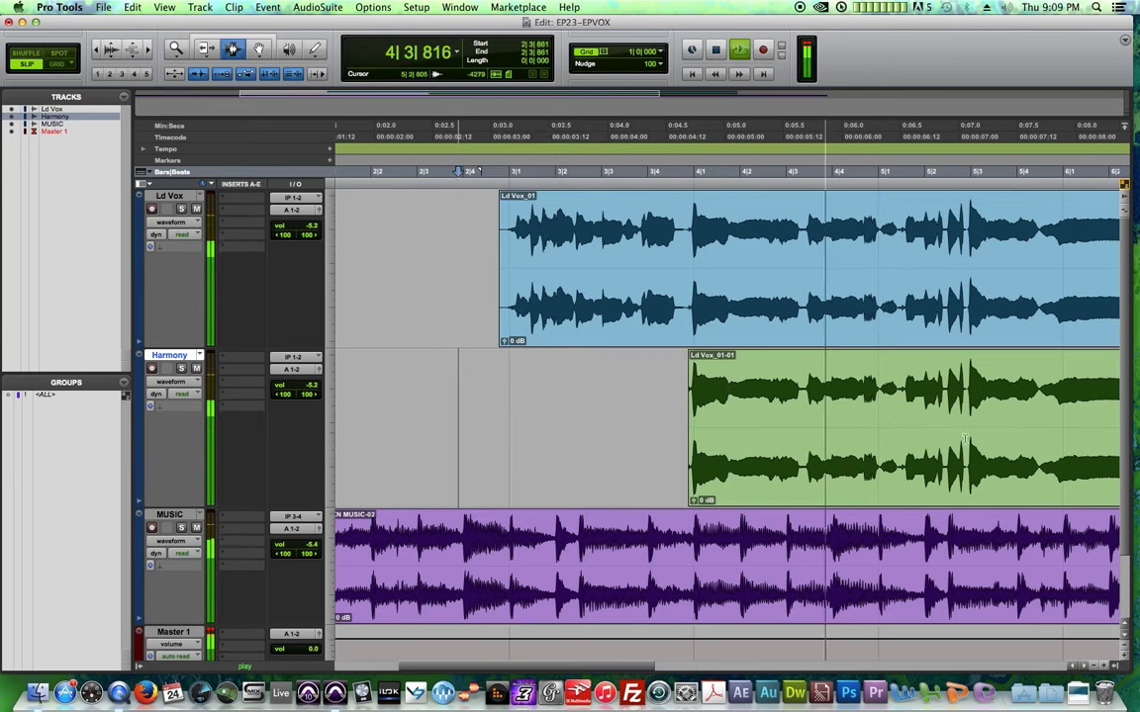
# - Delete the Harmony vocal section from 5|1|042 to 5|4|508 and stop playback
pyautogui.moveTo(883, 391); pyautogui.dragTo(809, 441)
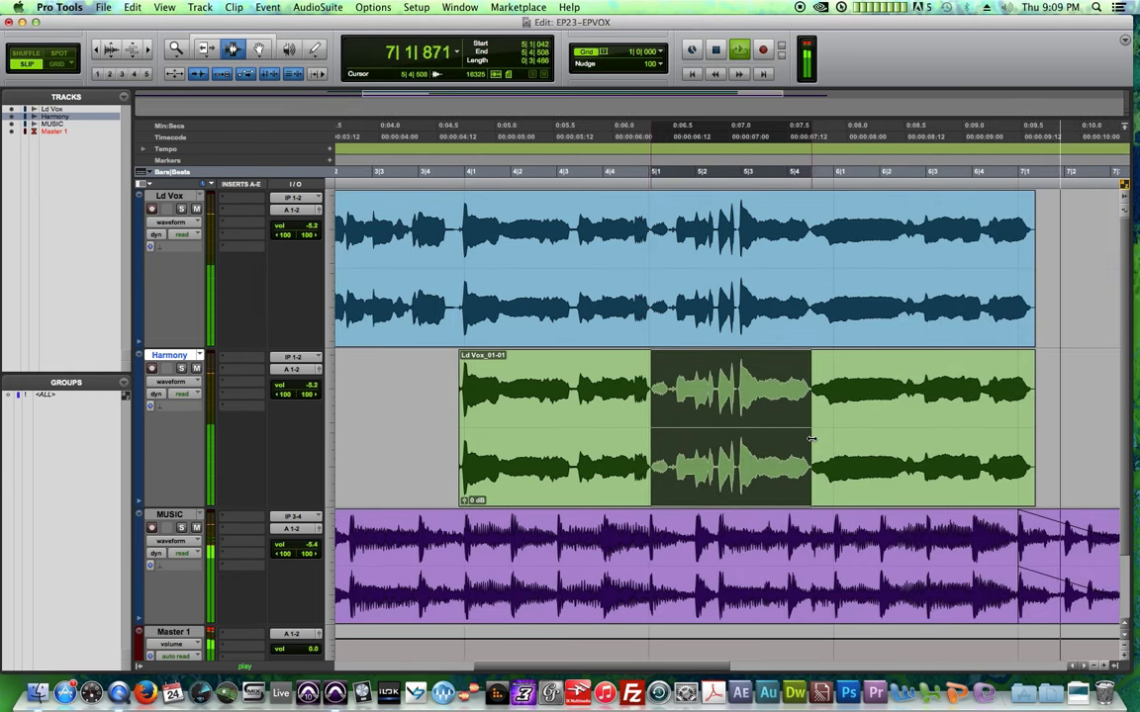
pyautogui.press('Delete')
pyautogui.press('space')
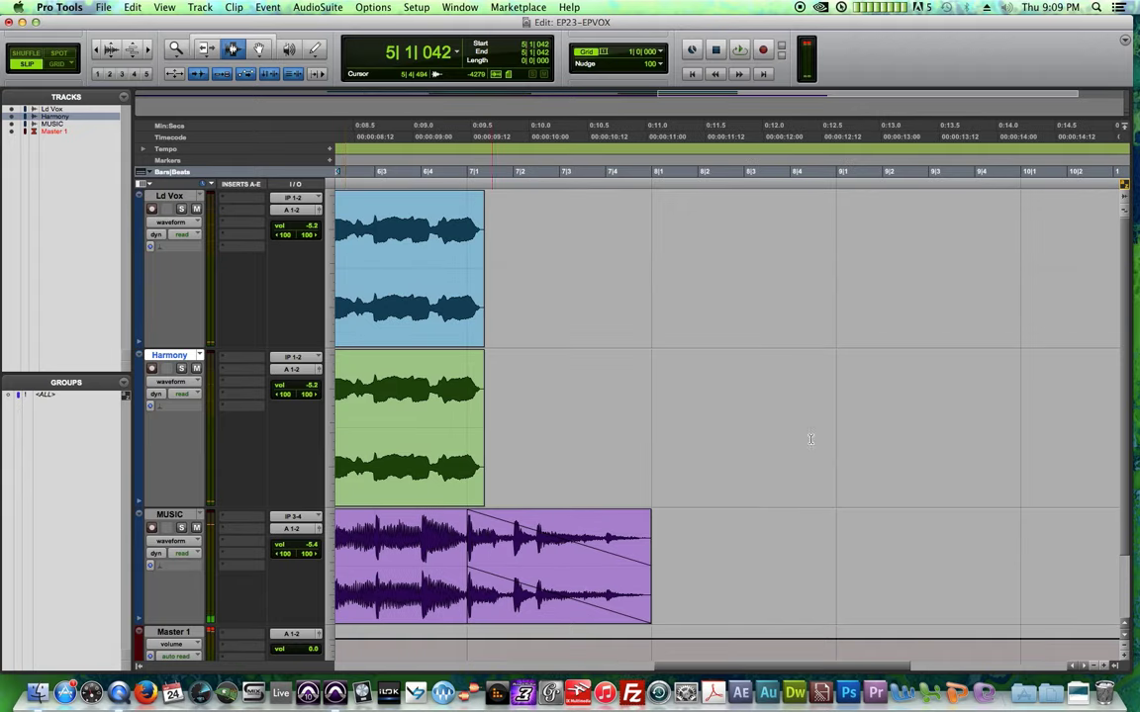
# - Solo the Harmony track and audition its two remaining vocal phrases
pyautogui.moveTo(761, 670); pyautogui.dragTo(562, 623)
pyautogui.press('r')
pyautogui.click(528, 425)
pyautogui.click(181, 368)
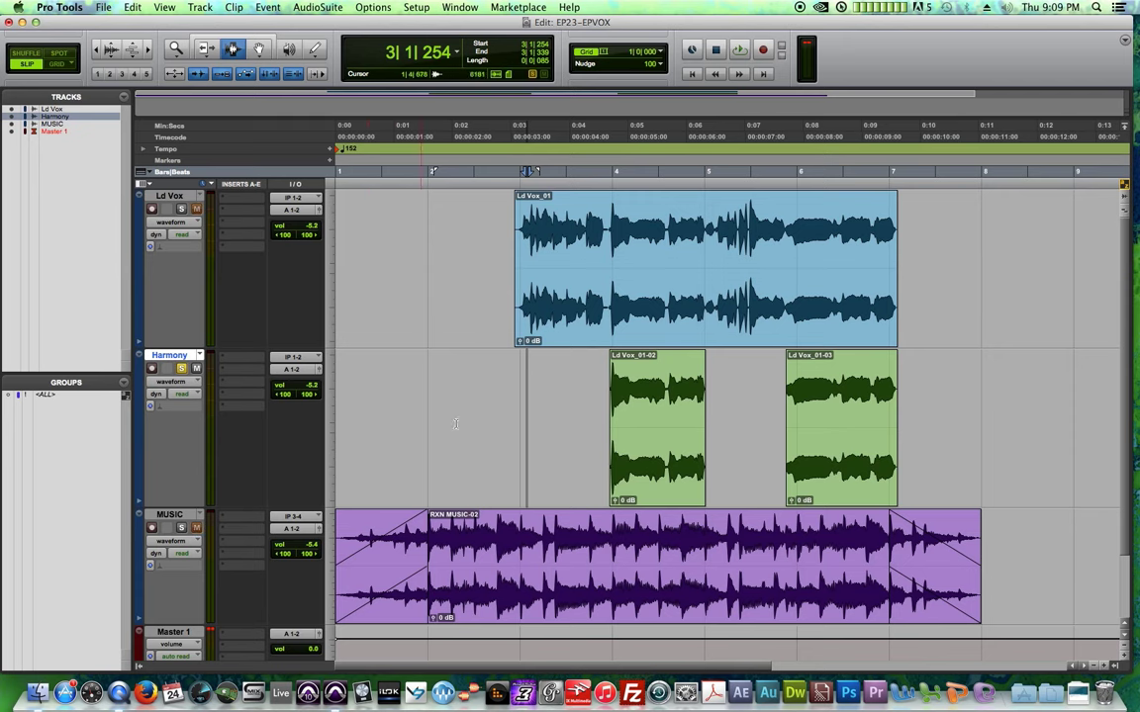
pyautogui.press('space')
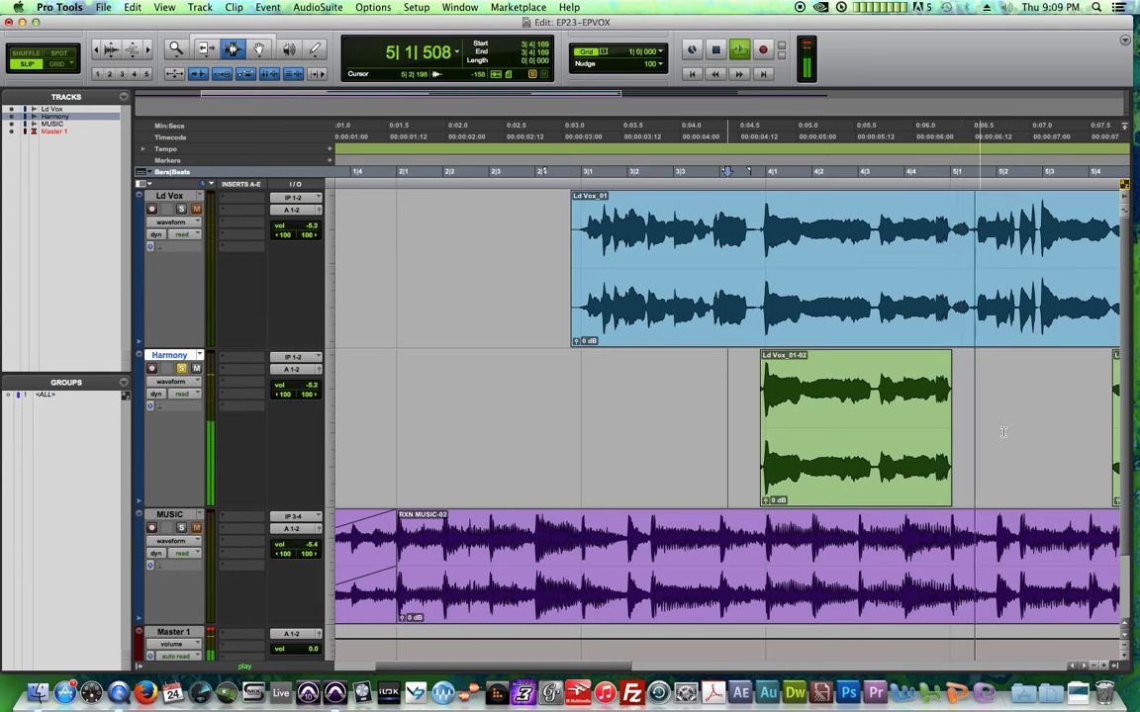
pyautogui.press('r')
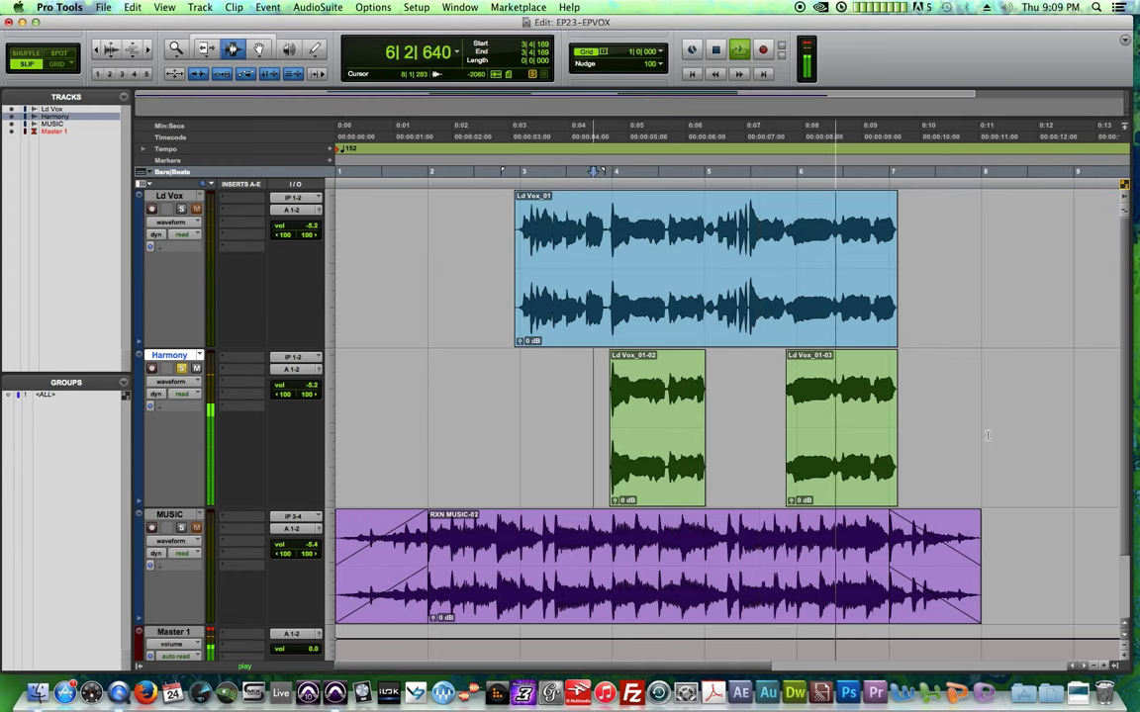
pyautogui.press('space')
# - Trim the start of the first Harmony clip near bar 4 and add a short fade-in there
pyautogui.click(621, 425)
pyautogui.press('super+bracketright')
pyautogui.press('super+bracketright')
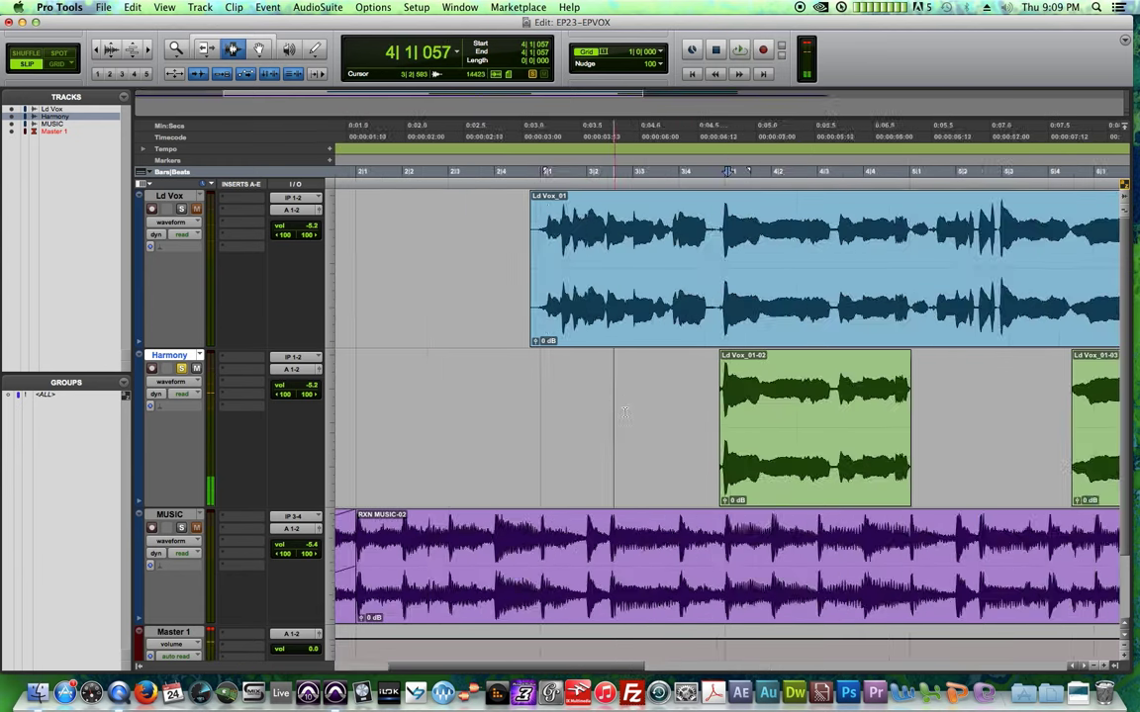
pyautogui.press('t')
pyautogui.moveTo(508, 394); pyautogui.dragTo(663, 419)
pyautogui.press('BackSpace')
pyautogui.press('f')
pyautogui.press('r')
pyautogui.press('r')
pyautogui.press('r')
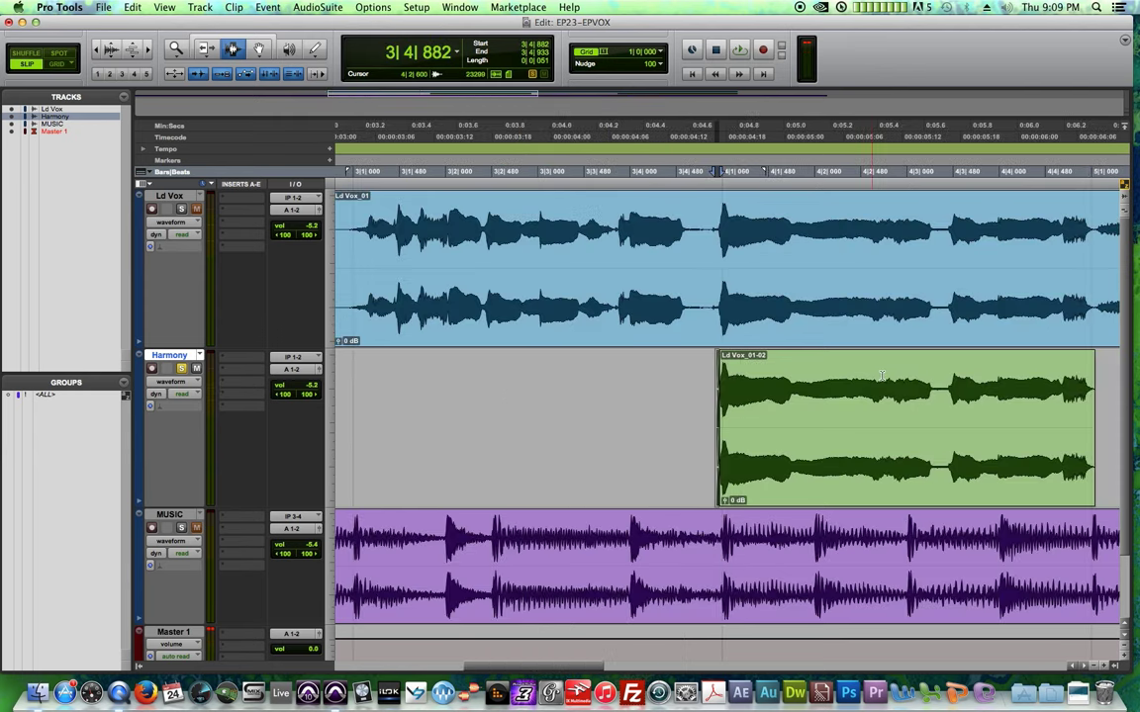
pyautogui.press('r')
# - Add a short fade-out at the end of the first Harmony clip near bar 5
pyautogui.click(917, 388)
pyautogui.press('t')
pyautogui.press('t')
pyautogui.press('t')
pyautogui.moveTo(801, 425); pyautogui.dragTo(661, 428)
pyautogui.press('f')
pyautogui.press('r')
pyautogui.press('r')
pyautogui.press('r')
# - Audition the start of the second Harmony clip, trim it tighter and add a short fade-in
pyautogui.click(888, 389)
pyautogui.press('t')
pyautogui.press('t')
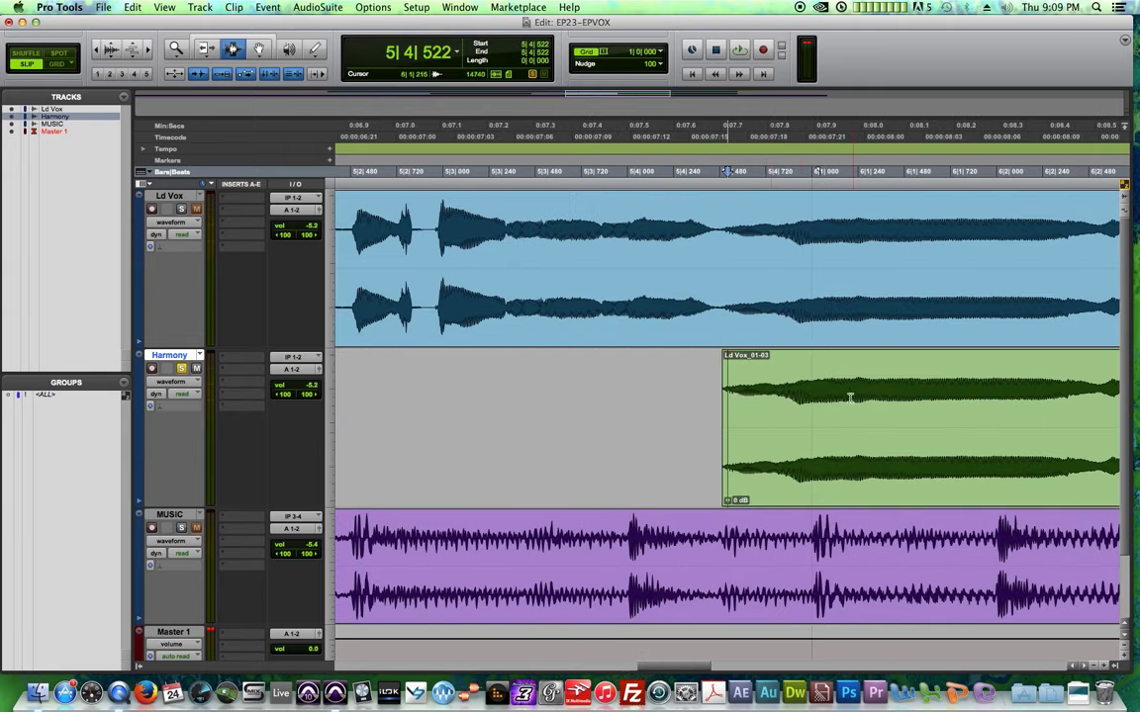
pyautogui.click(714, 411)
pyautogui.click(676, 430)
pyautogui.press('space')
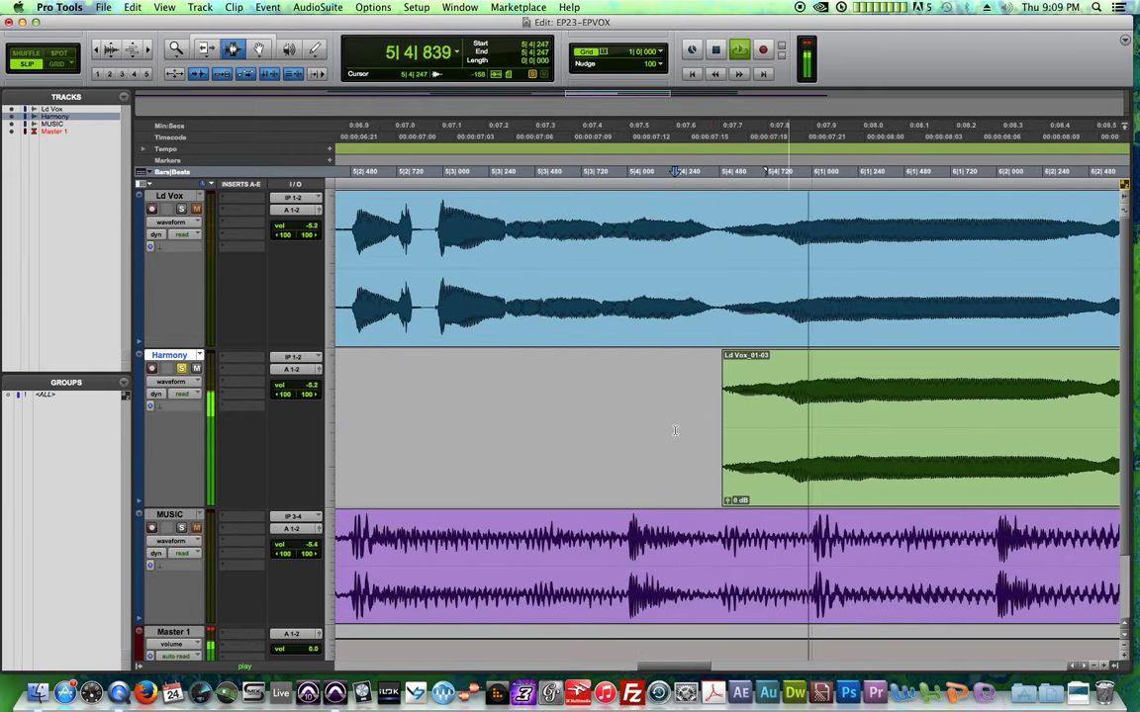
pyautogui.press('space')
pyautogui.moveTo(659, 429); pyautogui.dragTo(787, 431)
pyautogui.press('BackSpace')
pyautogui.press('f')
# - Audition the faded-in start of the second Harmony clip from 5|4|392
pyautogui.click(703, 432)
pyautogui.press('space')
pyautogui.press('r')
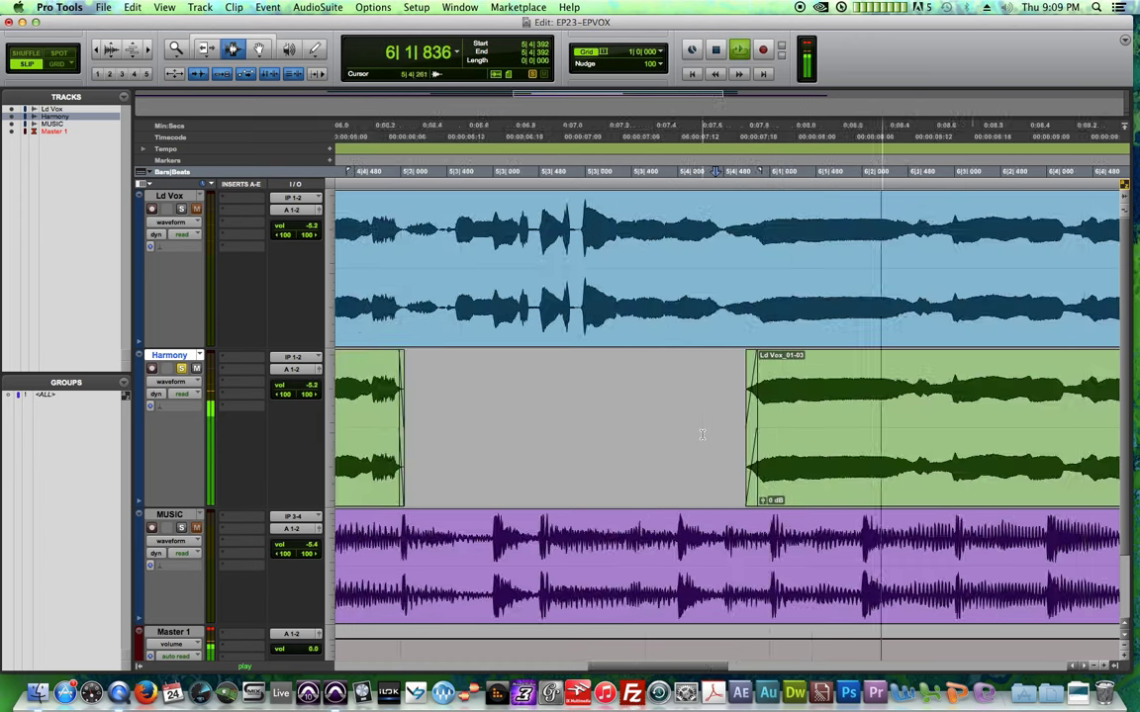
pyautogui.press('r')
pyautogui.press('r')
pyautogui.press('space')
# - Add a short fade-out at the end of the second Harmony clip, starting at 7|1|244
pyautogui.press('t')
pyautogui.press('t')
pyautogui.press('t')
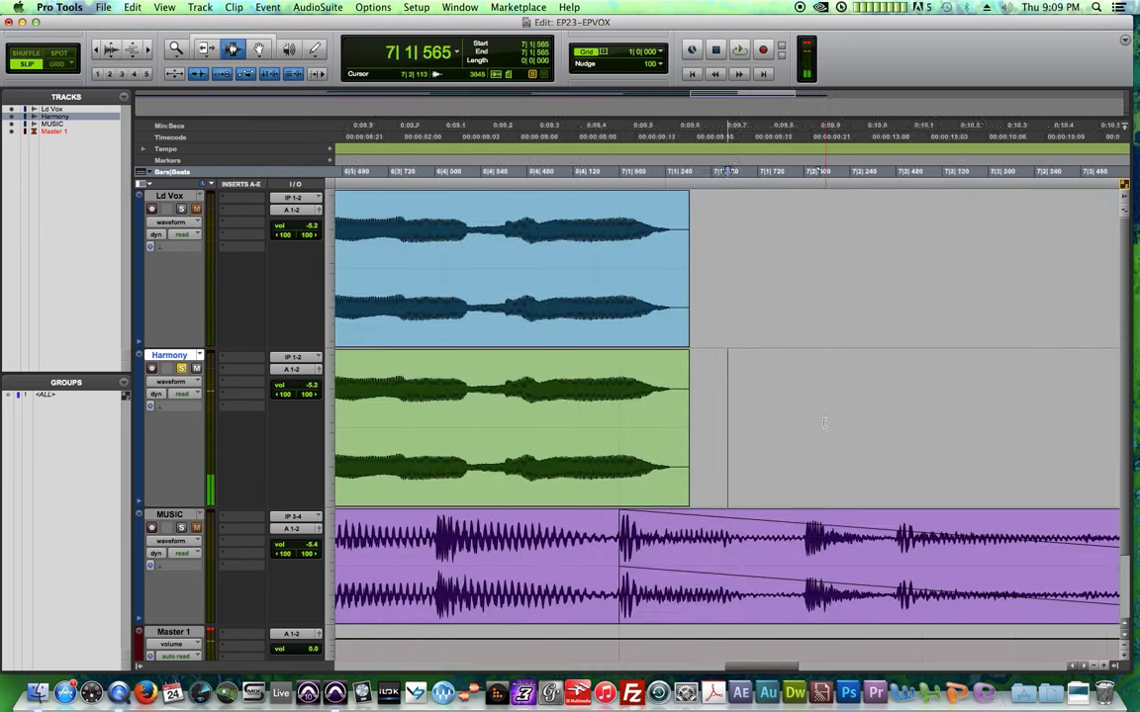
pyautogui.press('t')
pyautogui.moveTo(773, 422); pyautogui.dragTo(605, 436)
pyautogui.press('f')
pyautogui.press('r')
pyautogui.press('r')
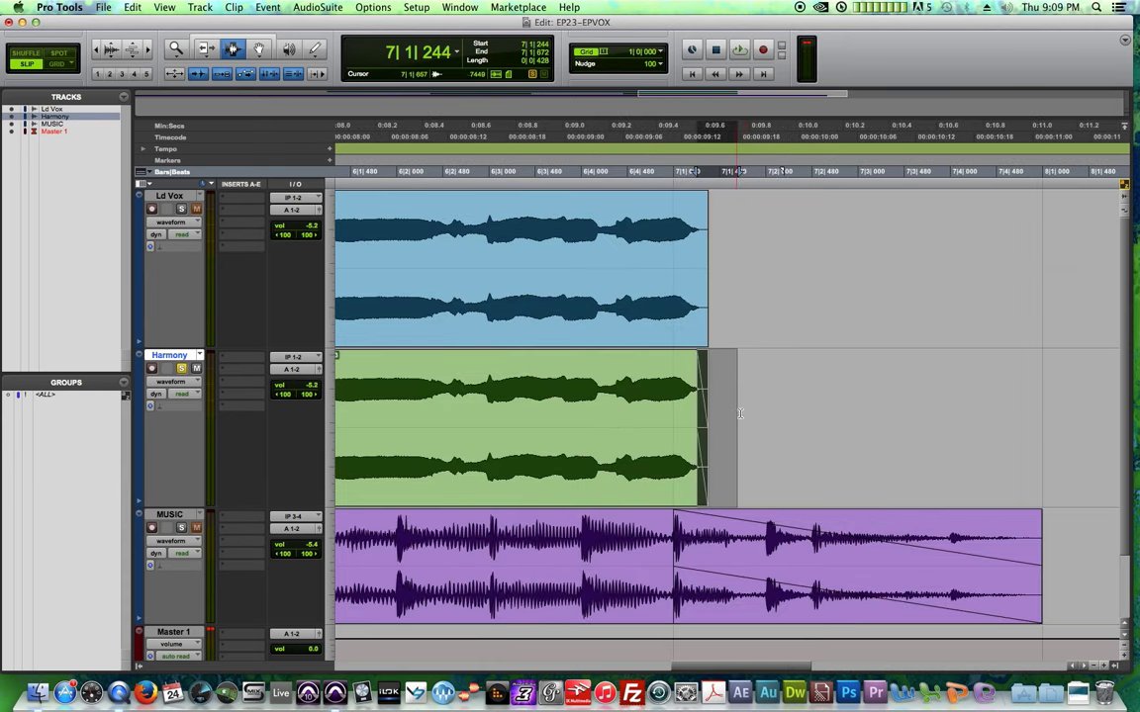
pyautogui.press('r')
pyautogui.press('r')
pyautogui.moveTo(815, 407); pyautogui.dragTo(813, 407)
pyautogui.moveTo(397, 385); pyautogui.dragTo(779, 432)
pyautogui.press('super+bracketleft')
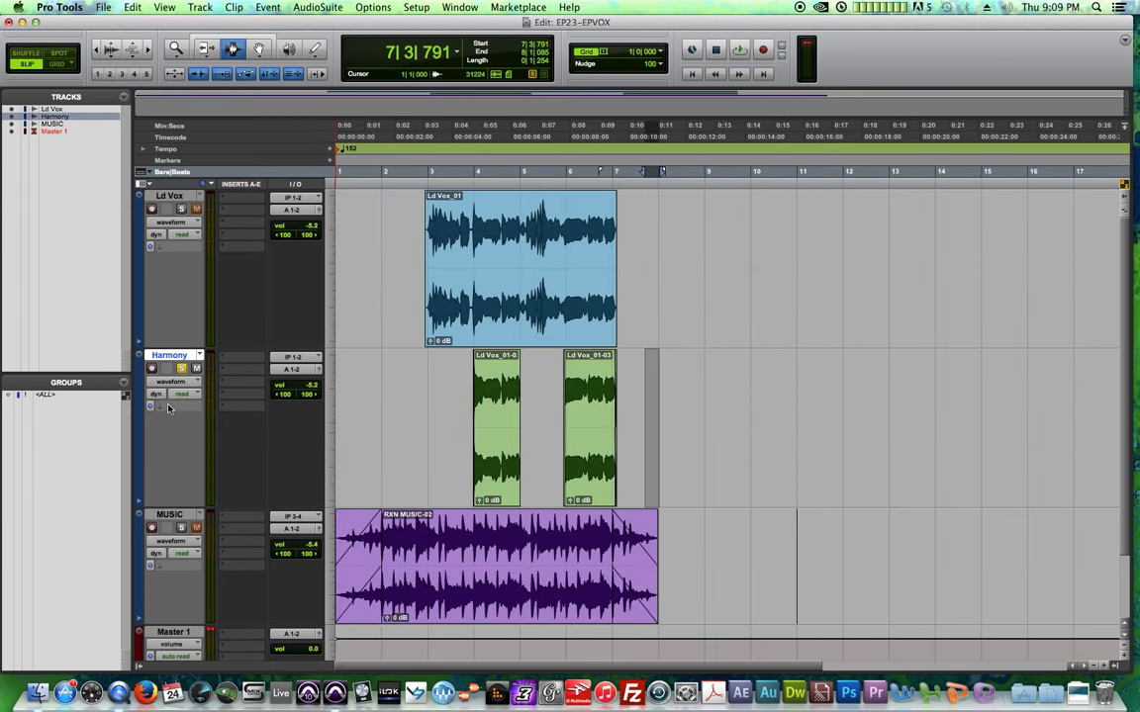
# - Enable Elastic Audio on the Harmony track with the Polyphonic algorithm
pyautogui.click(168, 407)
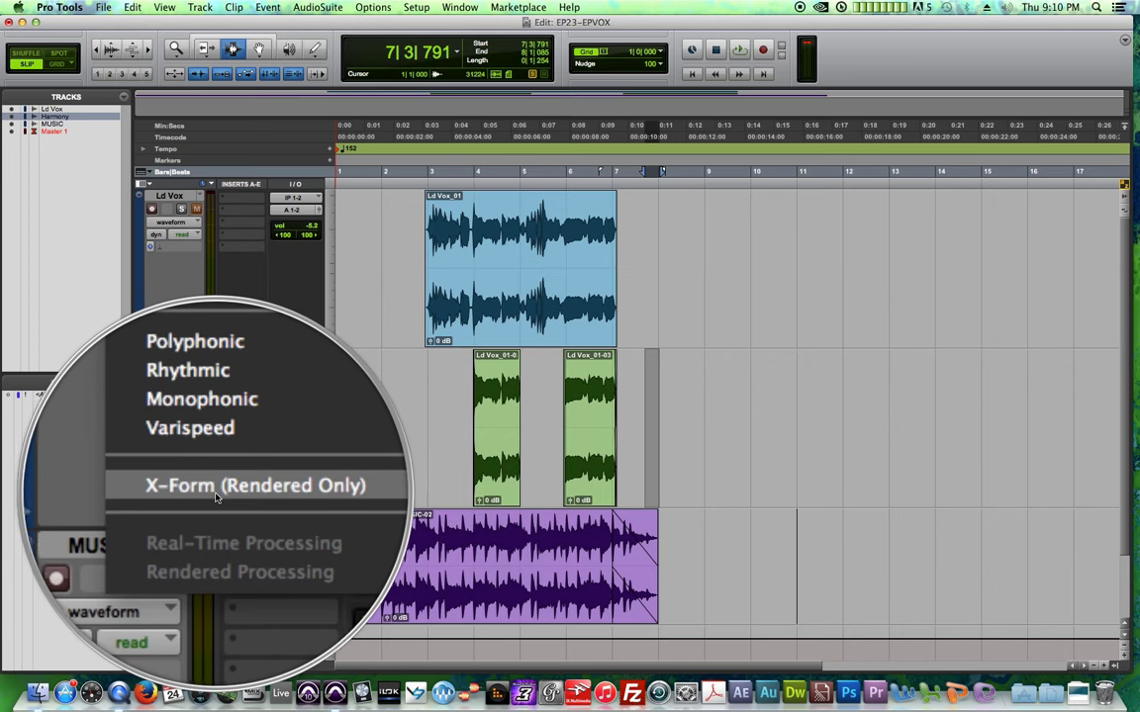
pyautogui.click(213, 435)
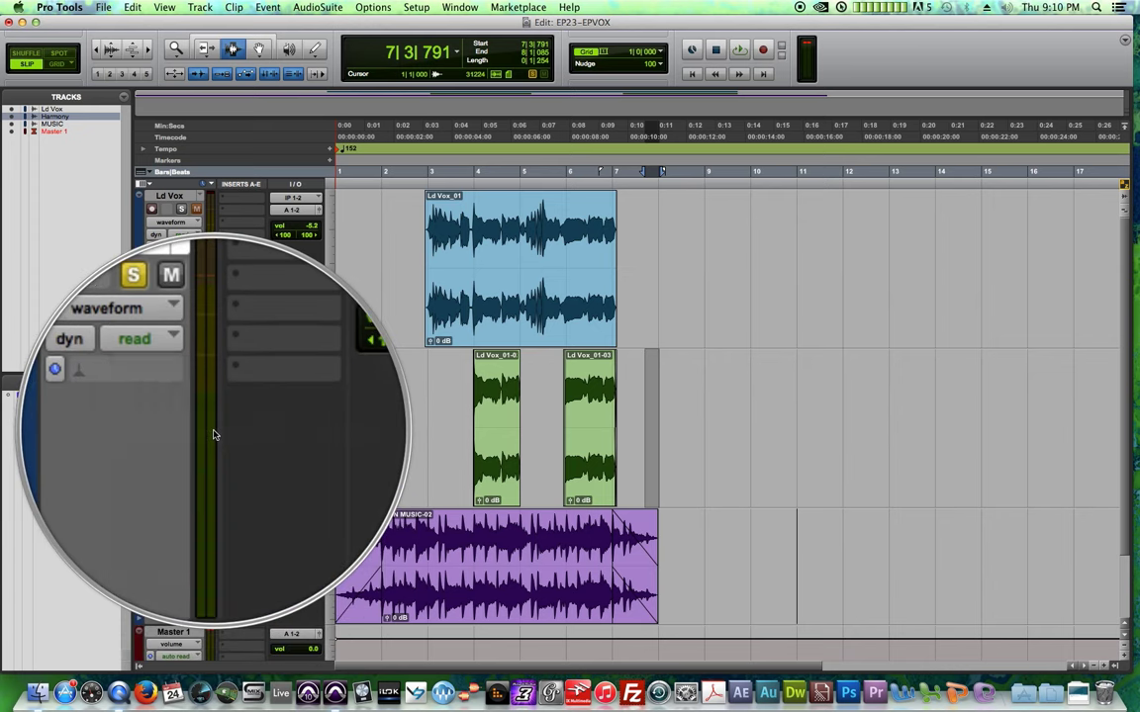
pyautogui.click(702, 416)
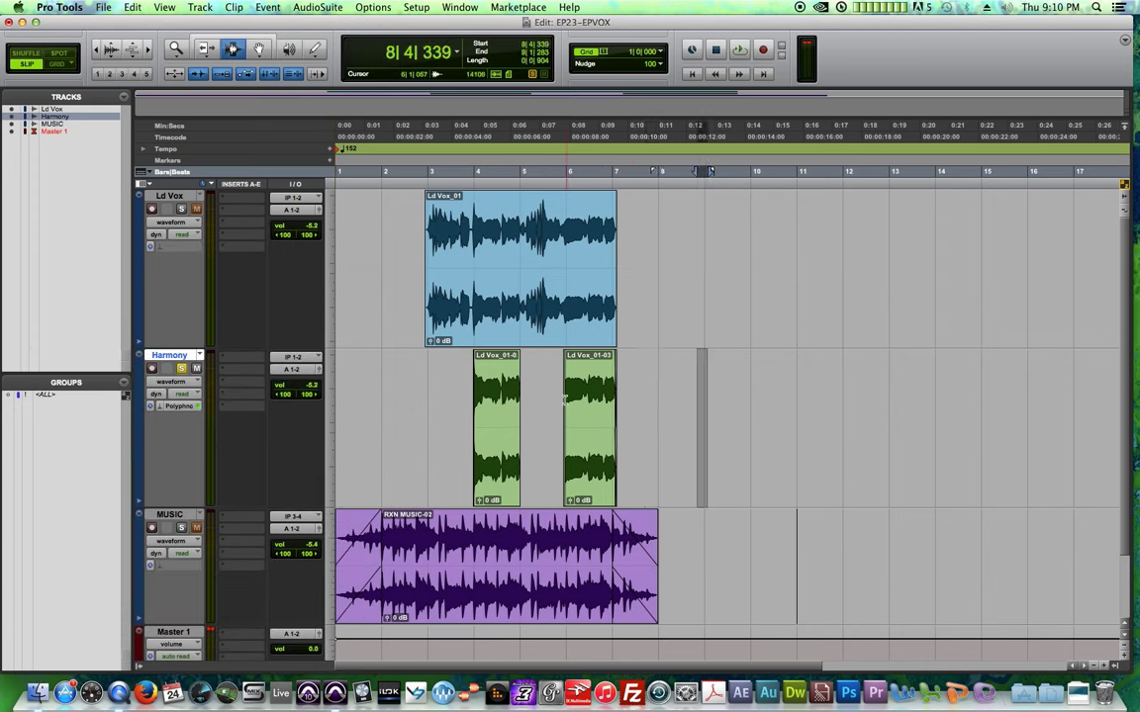
pyautogui.click(549, 408)
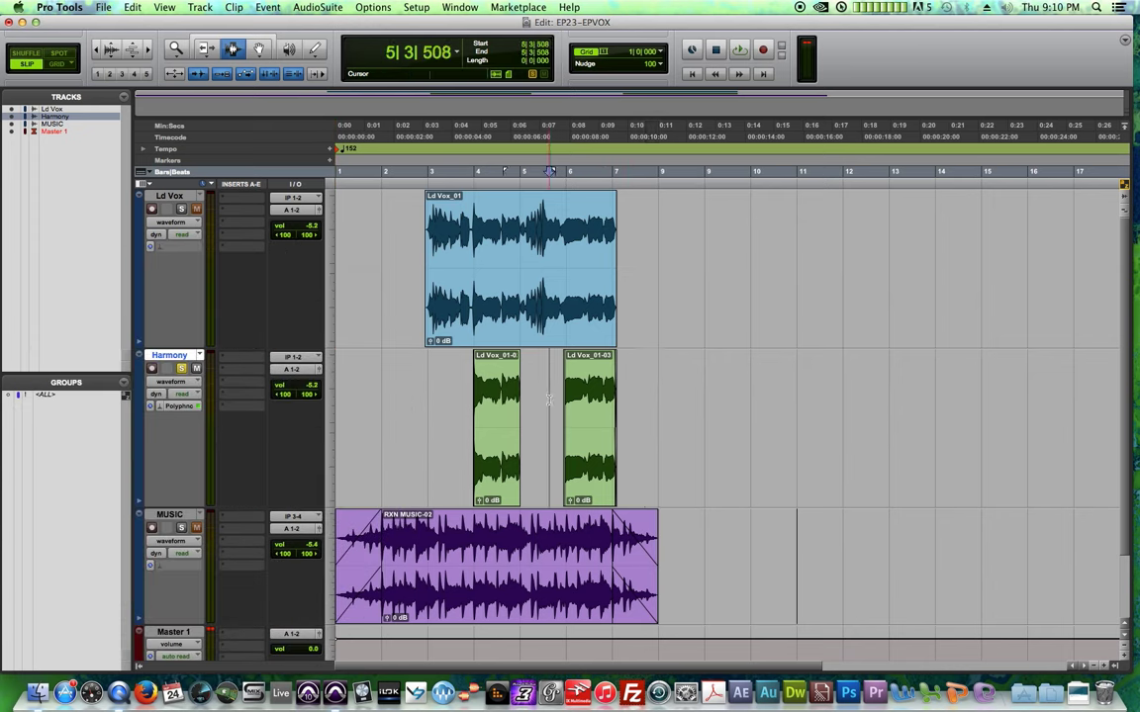
# - Audition the first Harmony clip from 3|4|621
pyautogui.click(463, 397)
pyautogui.press('t')
pyautogui.press('t')
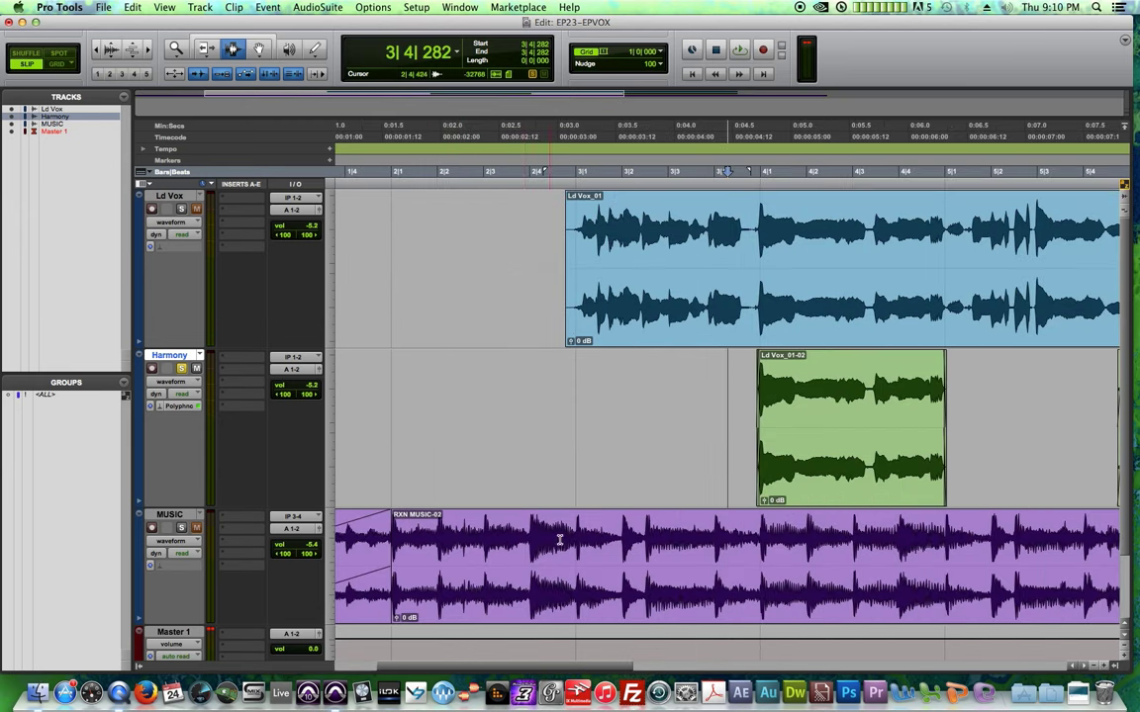
pyautogui.press('t')
pyautogui.moveTo(577, 673); pyautogui.dragTo(638, 669)
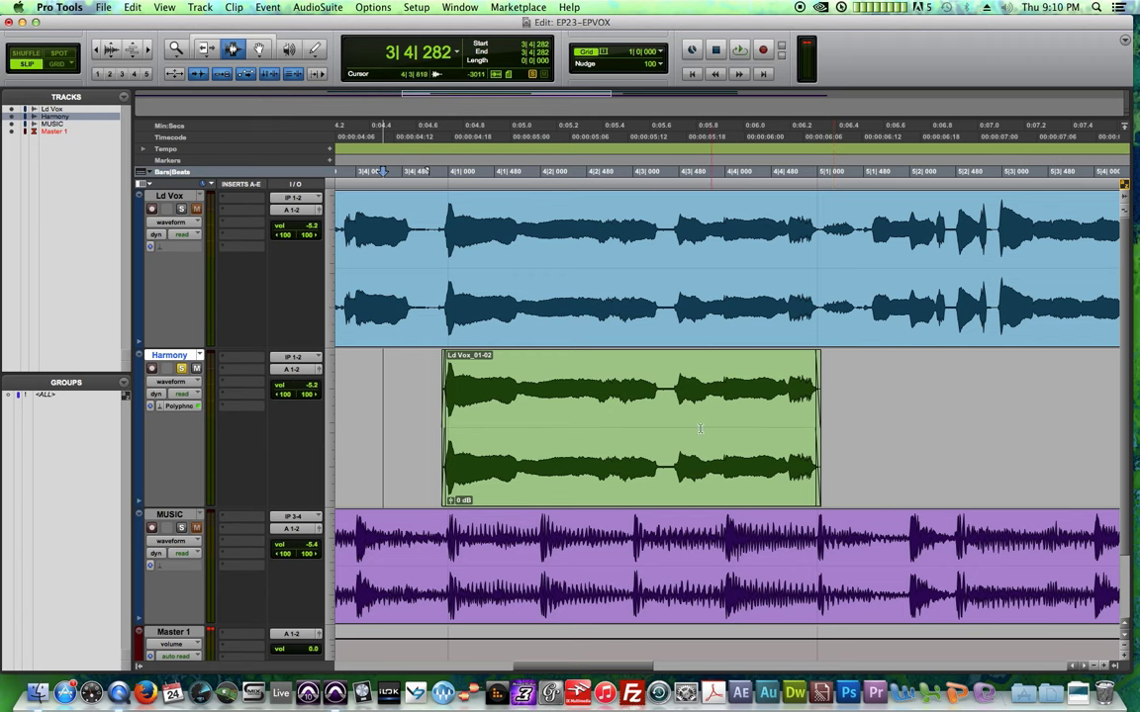
pyautogui.click(851, 411)
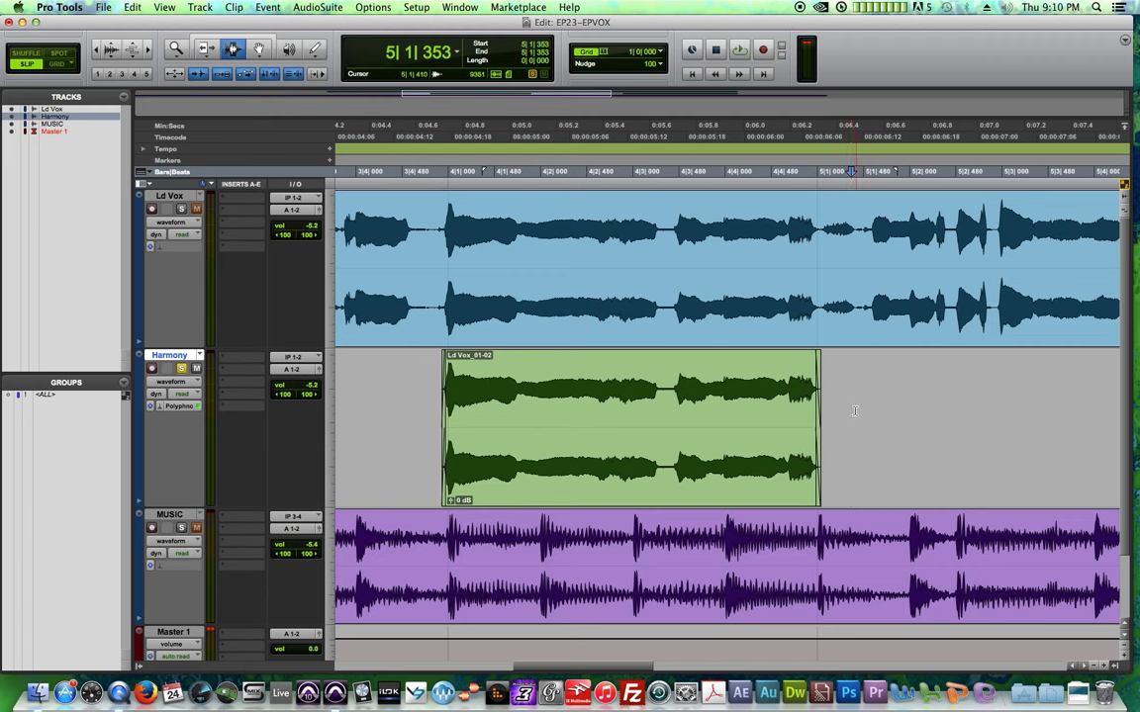
pyautogui.click(416, 388)
pyautogui.press('space')
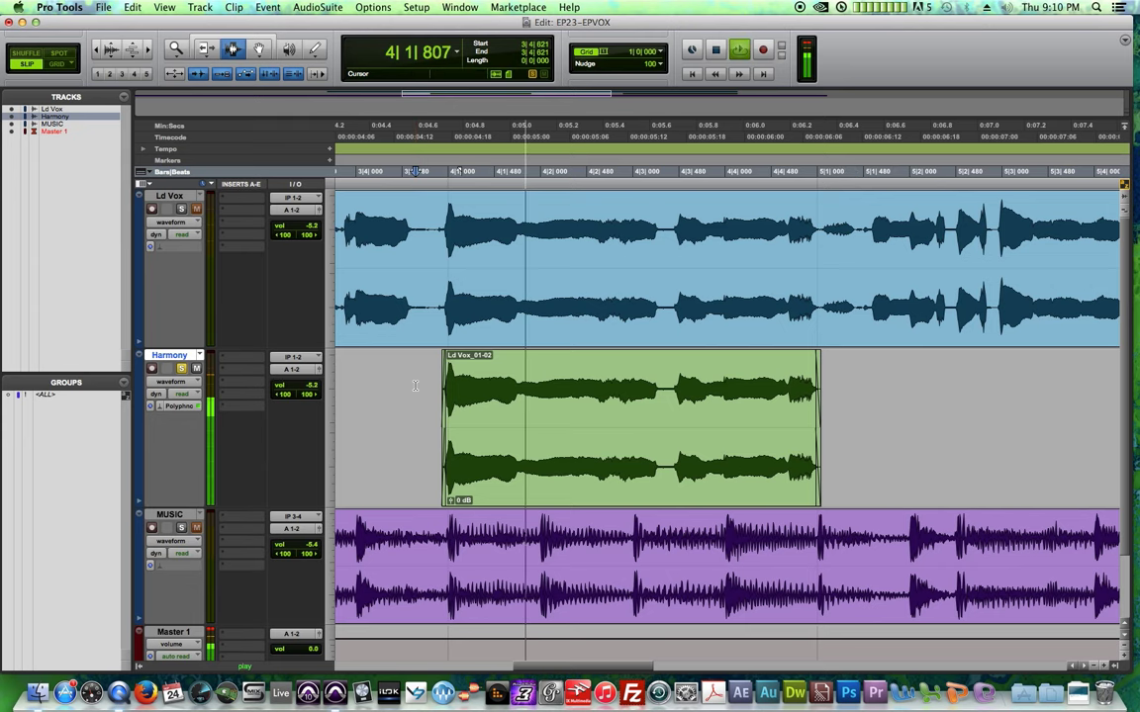
pyautogui.press('space')
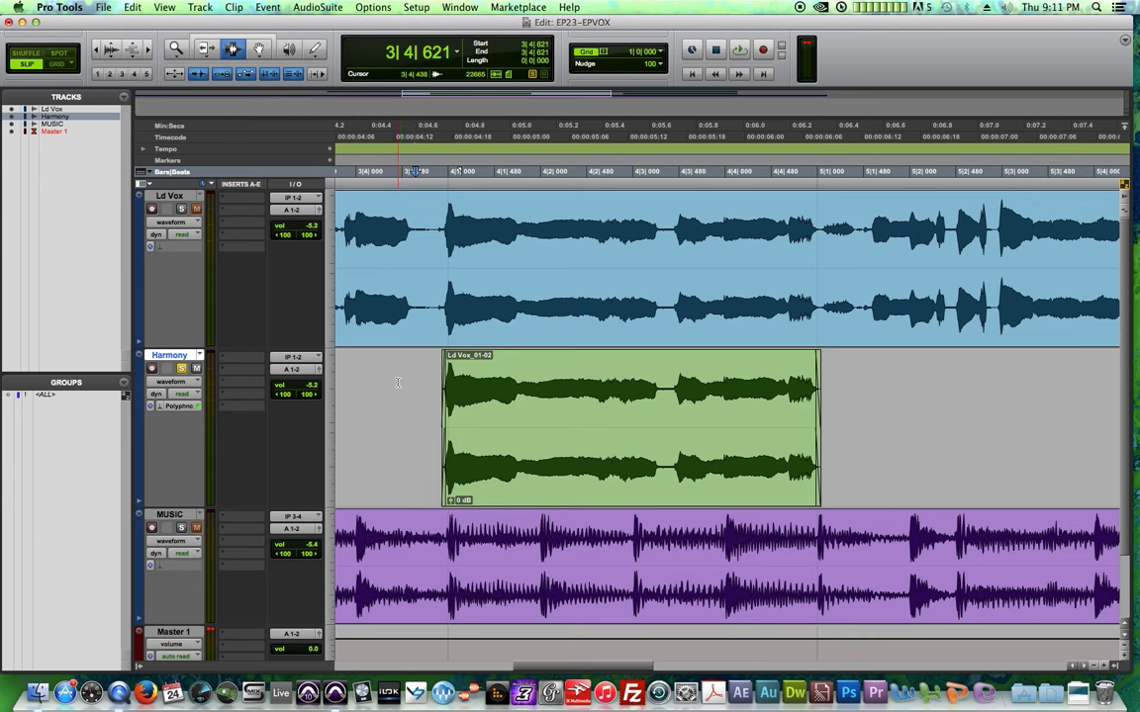
pyautogui.doubleClick(499, 404)
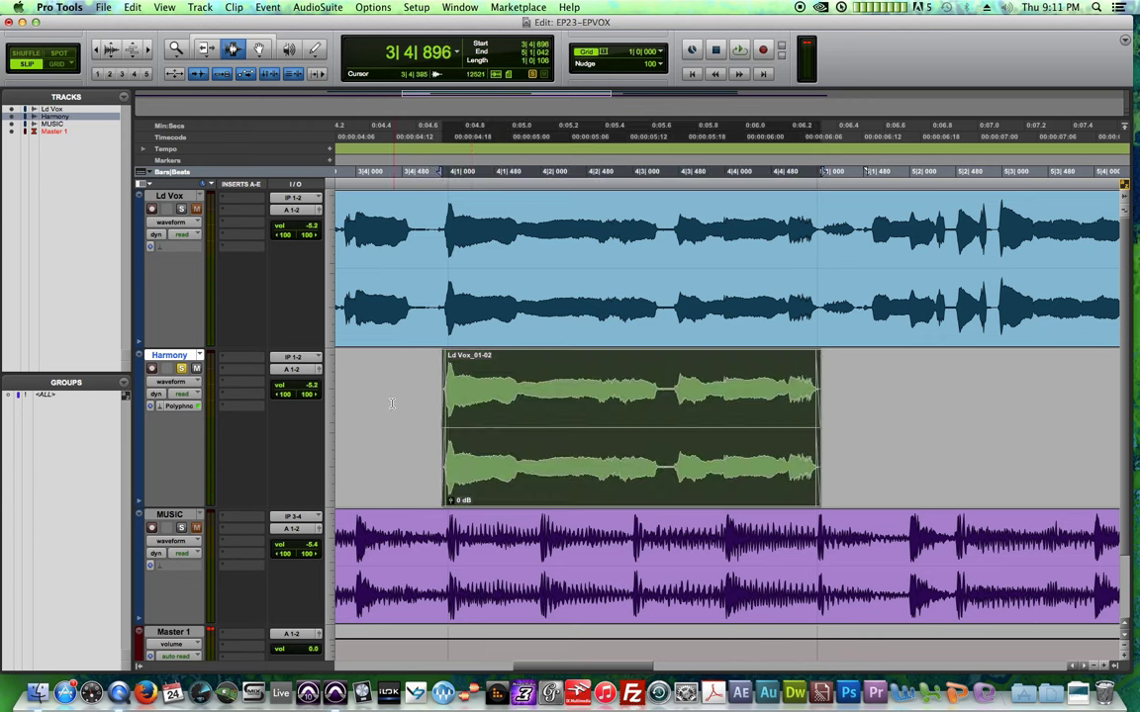
pyautogui.click(393, 412)
pyautogui.click(500, 402)
pyautogui.doubleClick(501, 400)
pyautogui.click(256, 49)
pyautogui.click(386, 395)
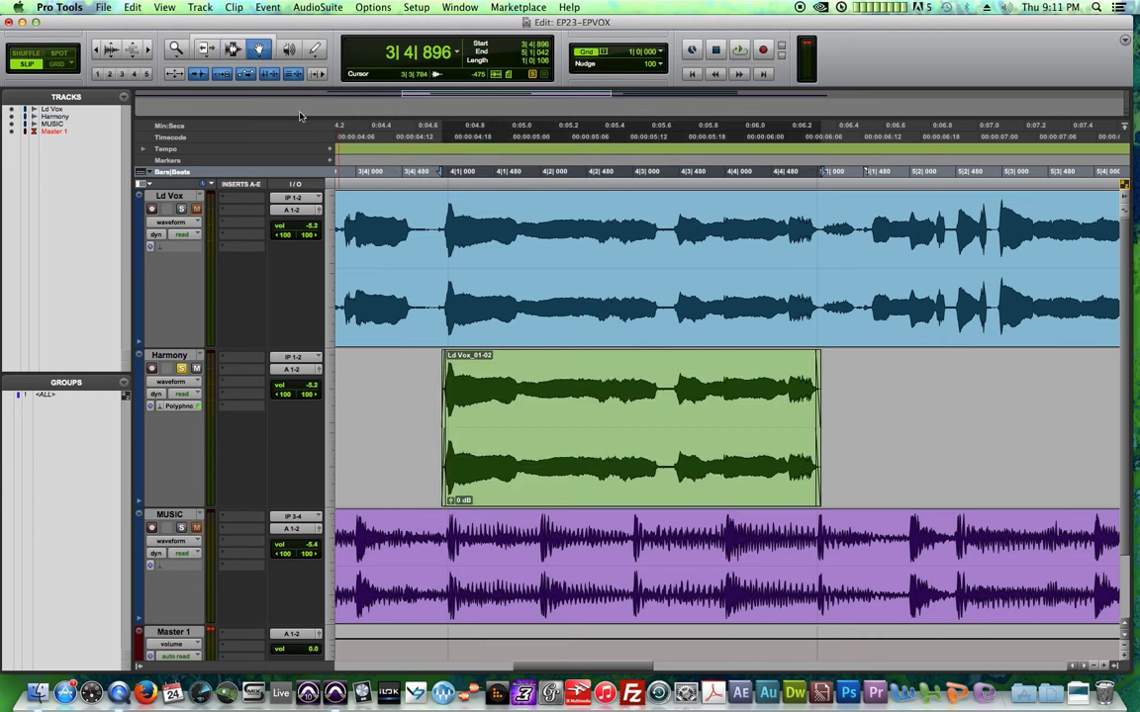
pyautogui.click(232, 50)
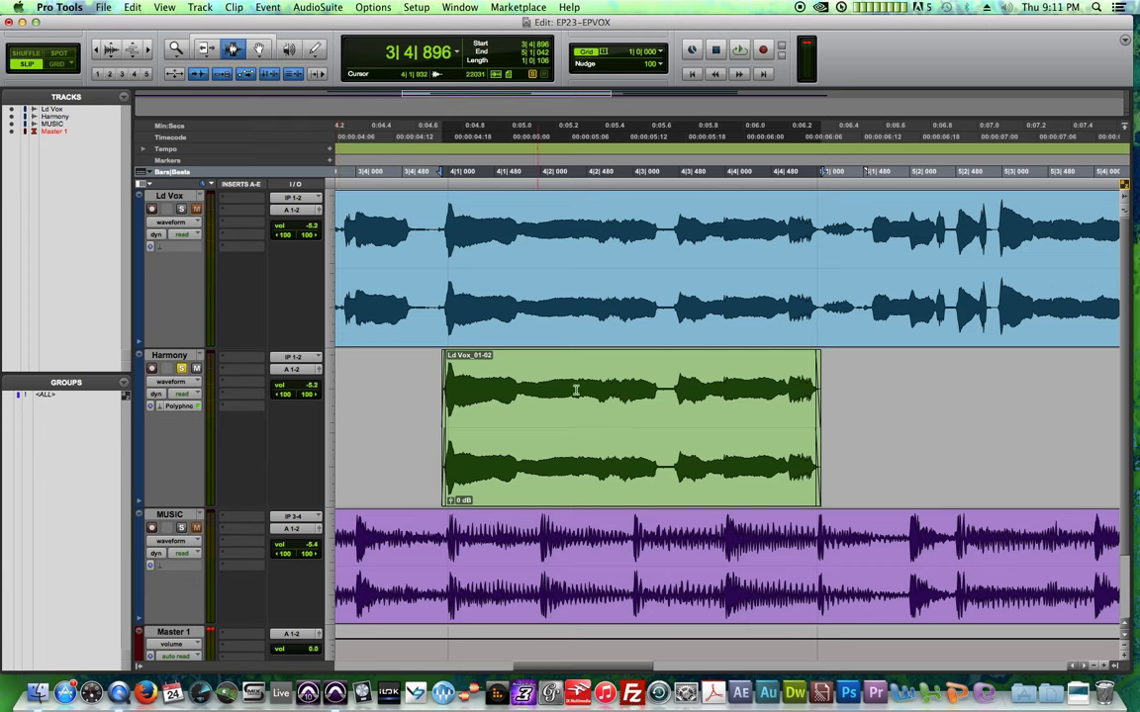
# - Audition the first Harmony clip from 3|4|713 and split it at 4|3|381, in the gap between its two parts
pyautogui.click(438, 415)
pyautogui.press('space')
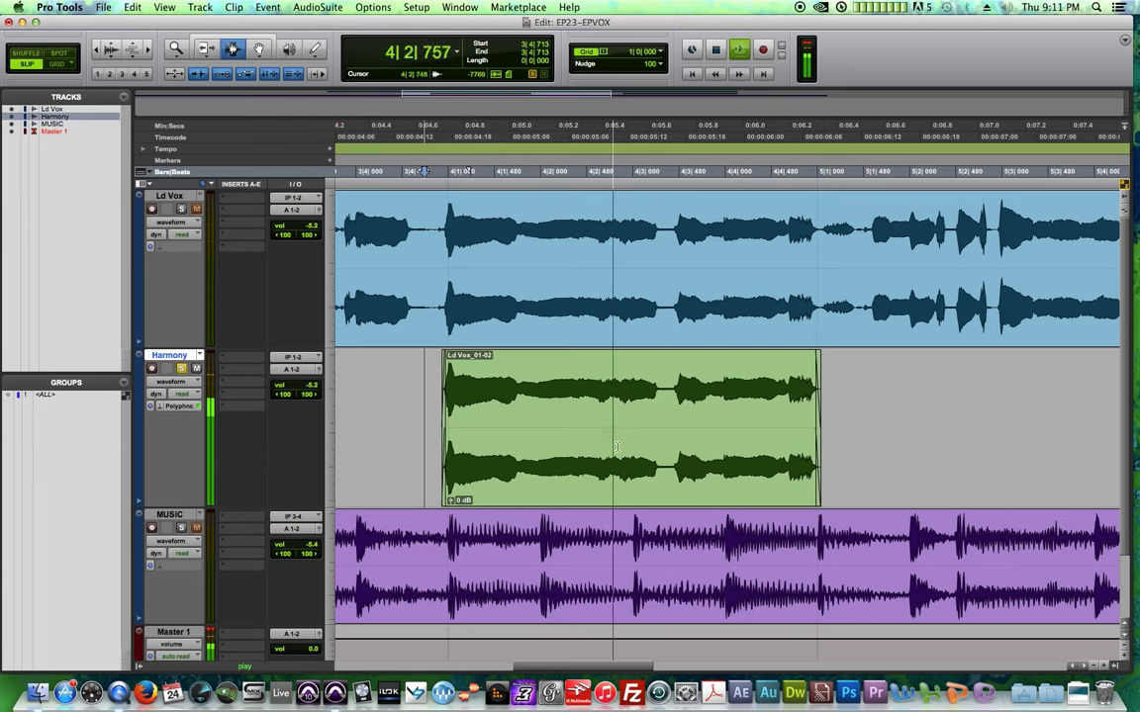
pyautogui.press('space')
pyautogui.click(669, 426)
pyautogui.press('super+e')
pyautogui.doubleClick(693, 422)
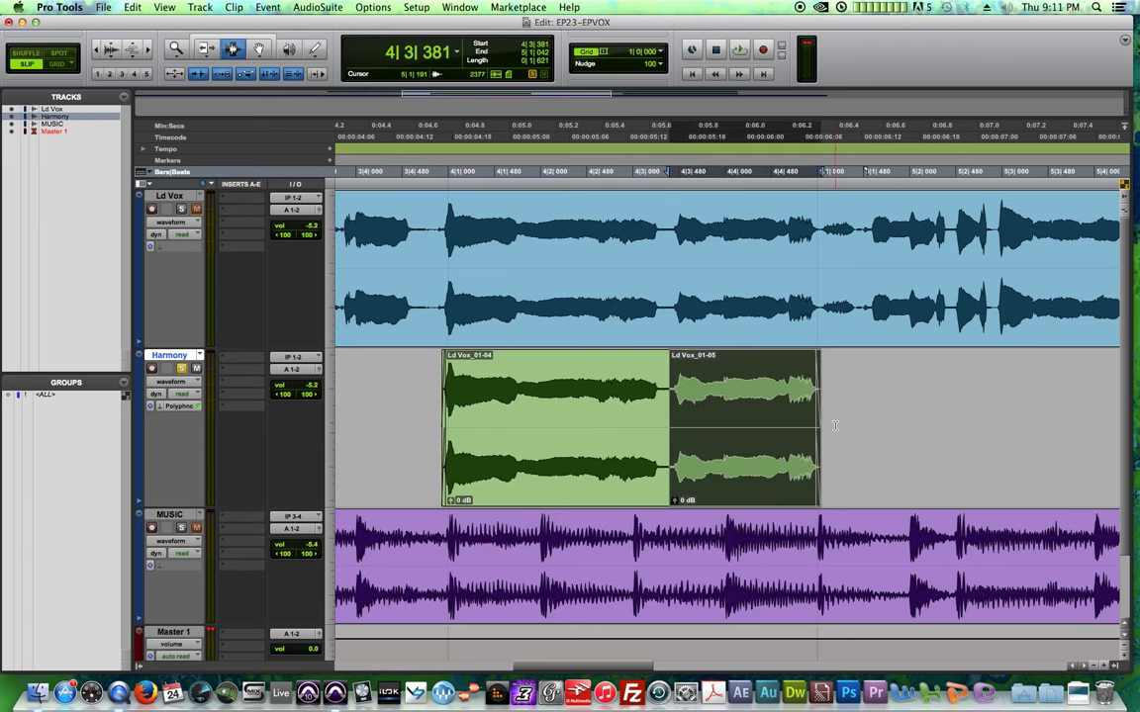
# - Audition the two newly split Harmony clips from 3|4|657
pyautogui.click(419, 404)
pyautogui.press('space')
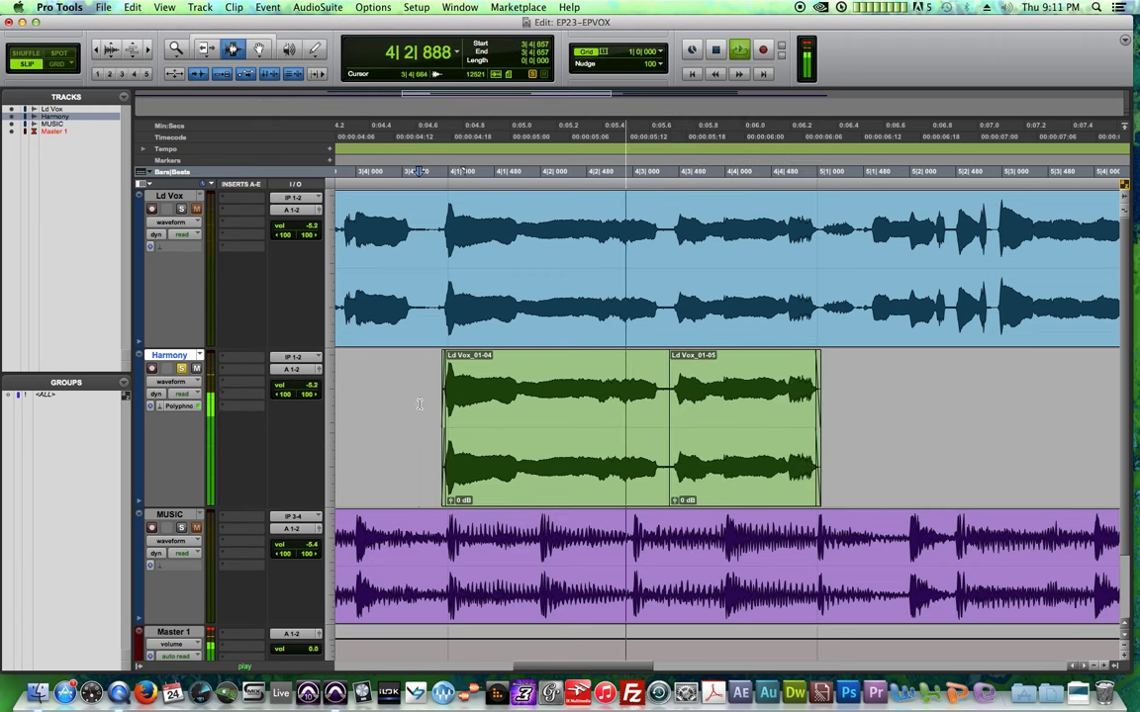
pyautogui.doubleClick(557, 420)
pyautogui.doubleClick(721, 420)
pyautogui.click(907, 413)
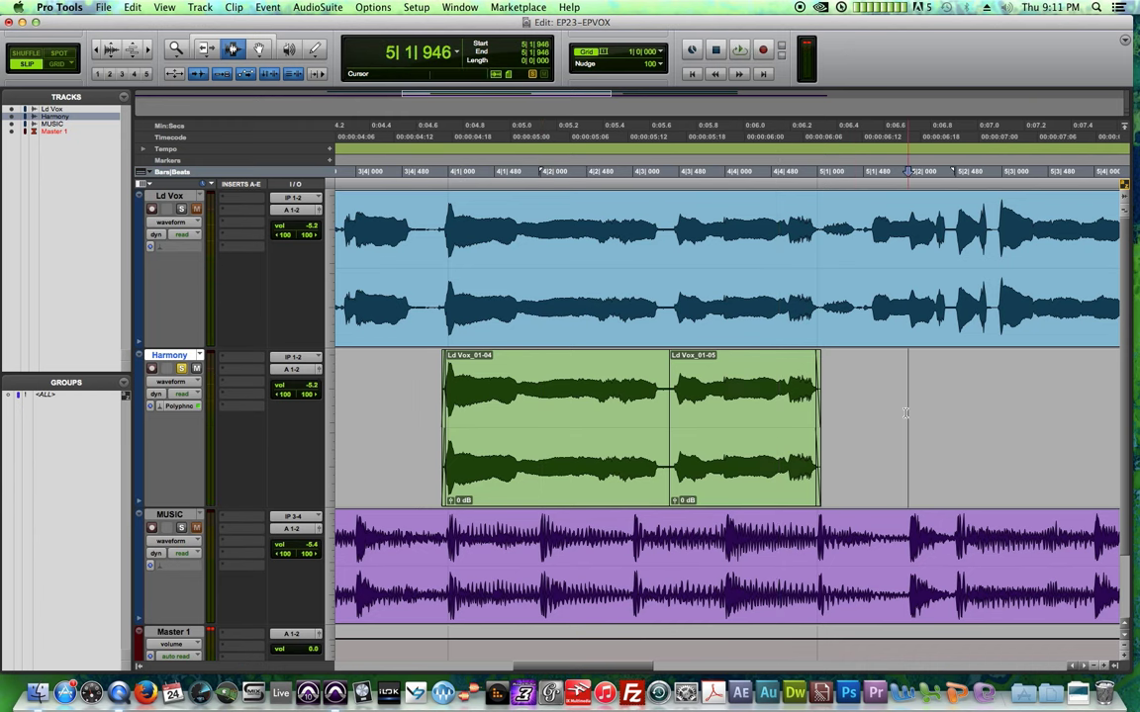
# - Shift the pitch of both halves of the split Harmony phrase up 3 semitones in Elastic Properties
pyautogui.doubleClick(542, 397)
pyautogui.rightClick(541, 396)
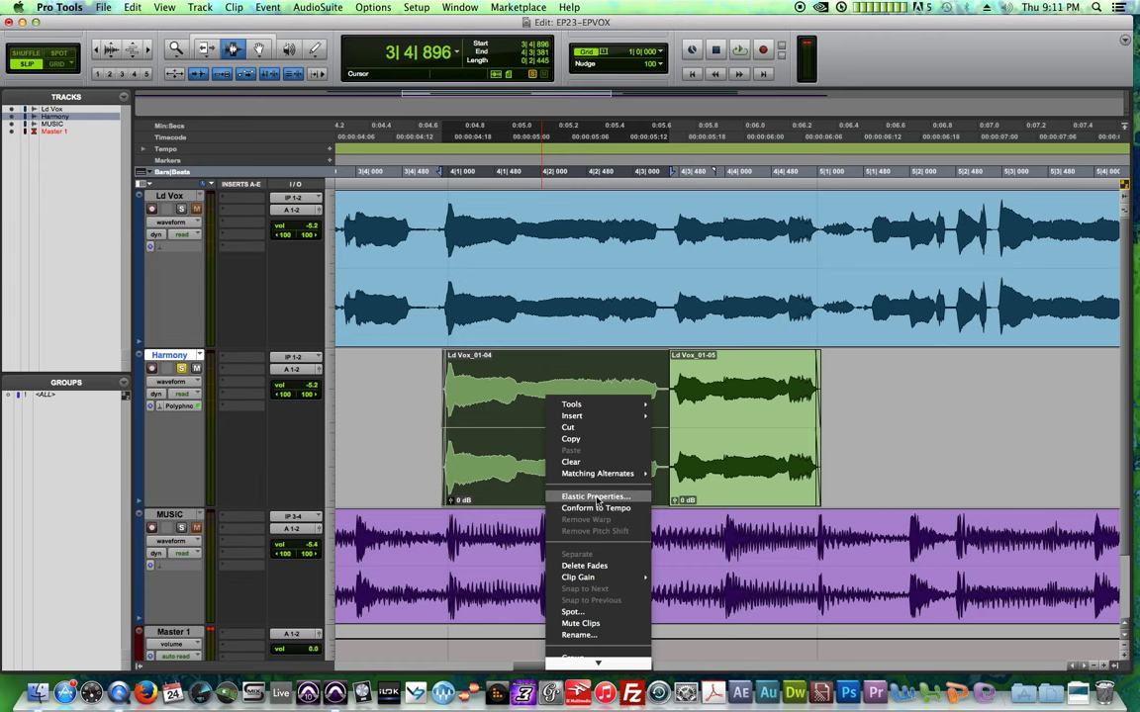
pyautogui.click(596, 498)
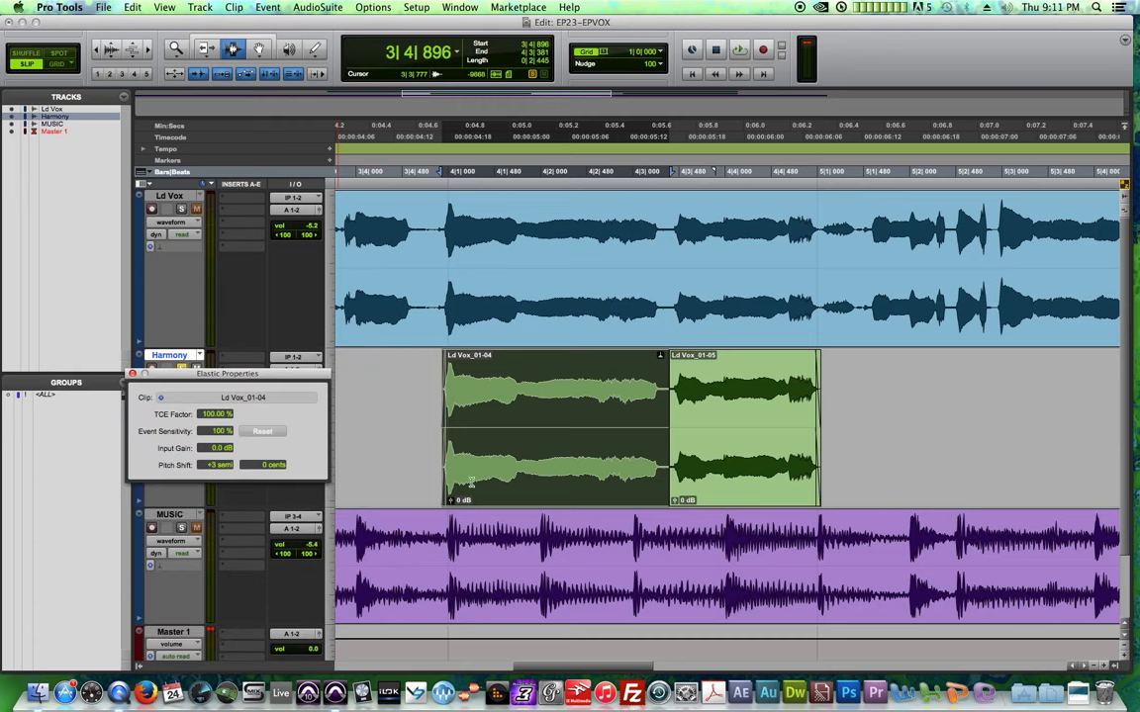
pyautogui.doubleClick(734, 455)
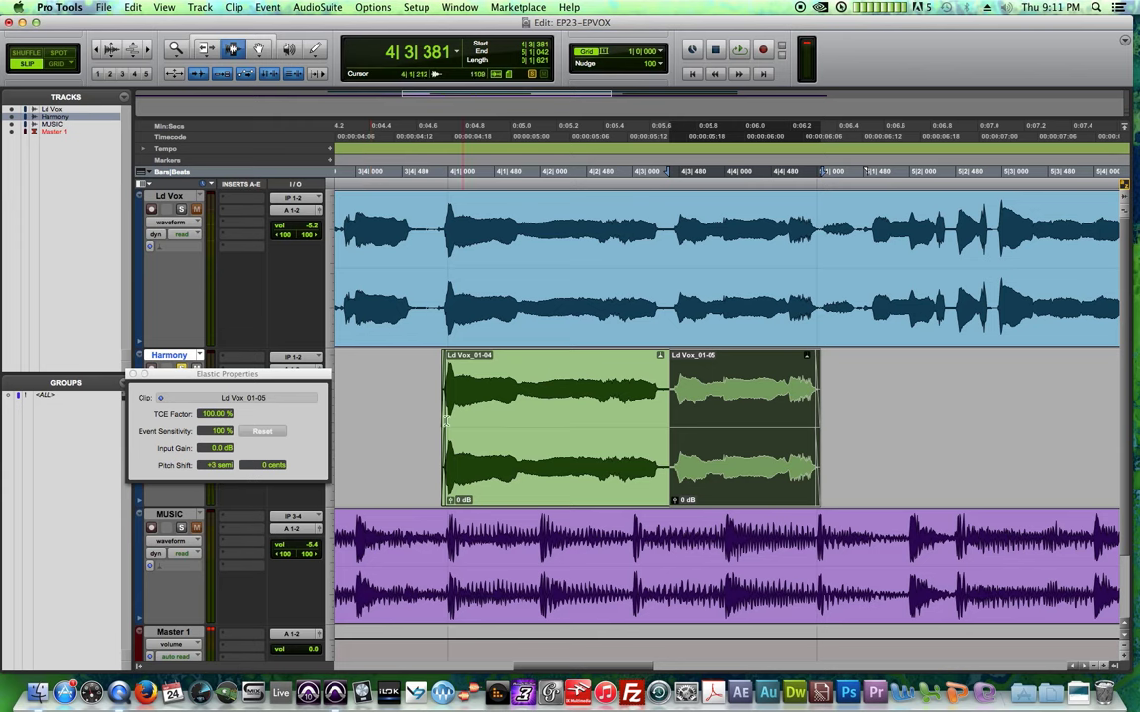
# - Audition the pitch-shifted Harmony clips from 3|4|445, first alone and again with the Ld Vox track also soloed
pyautogui.click(410, 411)
pyautogui.click(398, 398)
pyautogui.press('space')
pyautogui.press('space')
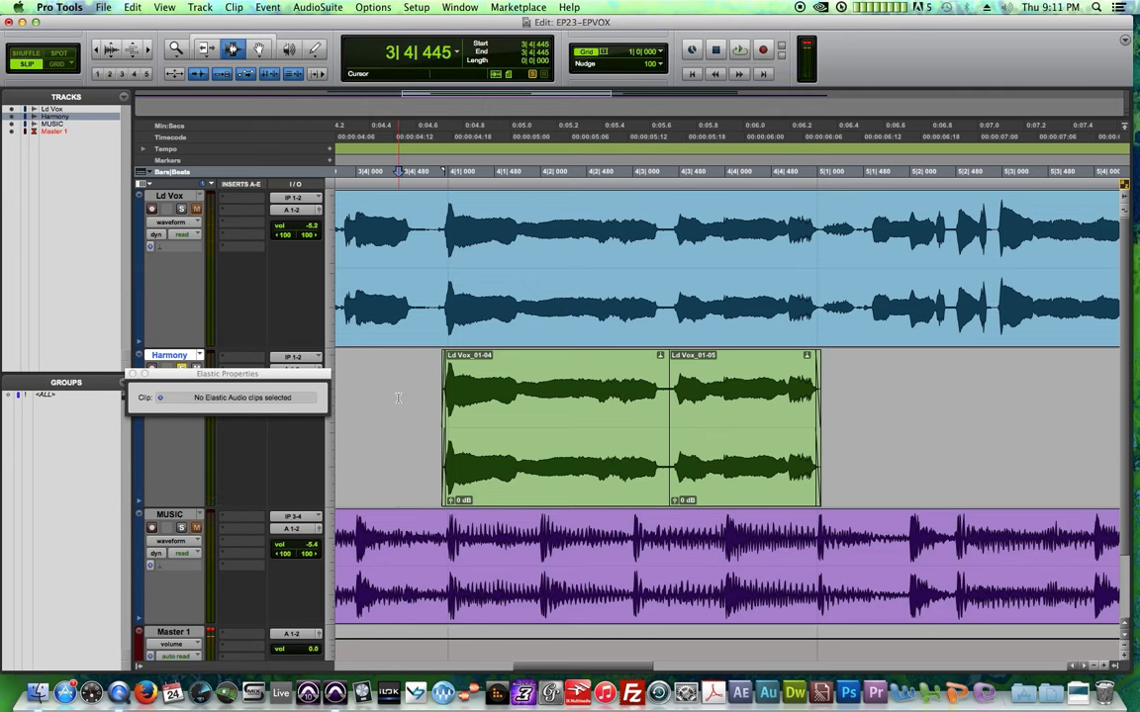
pyautogui.click(182, 209)
pyautogui.press('space')
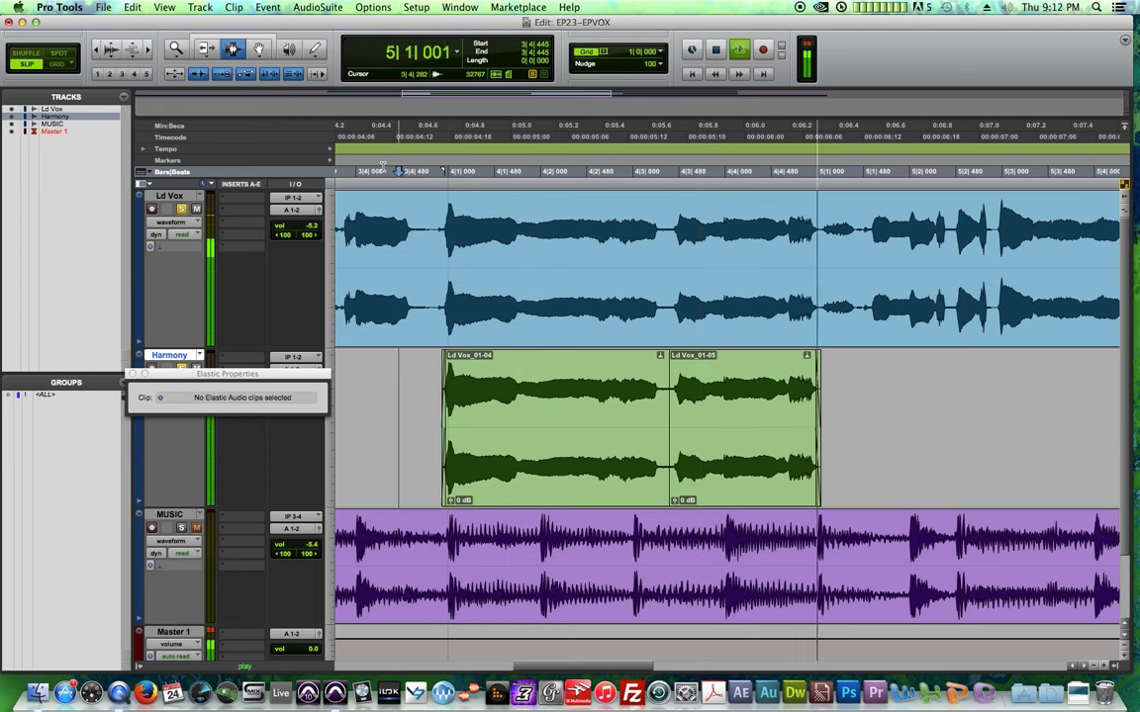
pyautogui.press('space')
# - Set the first Harmony clip's pitch shift to +4 semitones, audition it with the lead from 3|4|678 and close Elastic Properties
pyautogui.moveTo(868, 399); pyautogui.dragTo(674, 399)
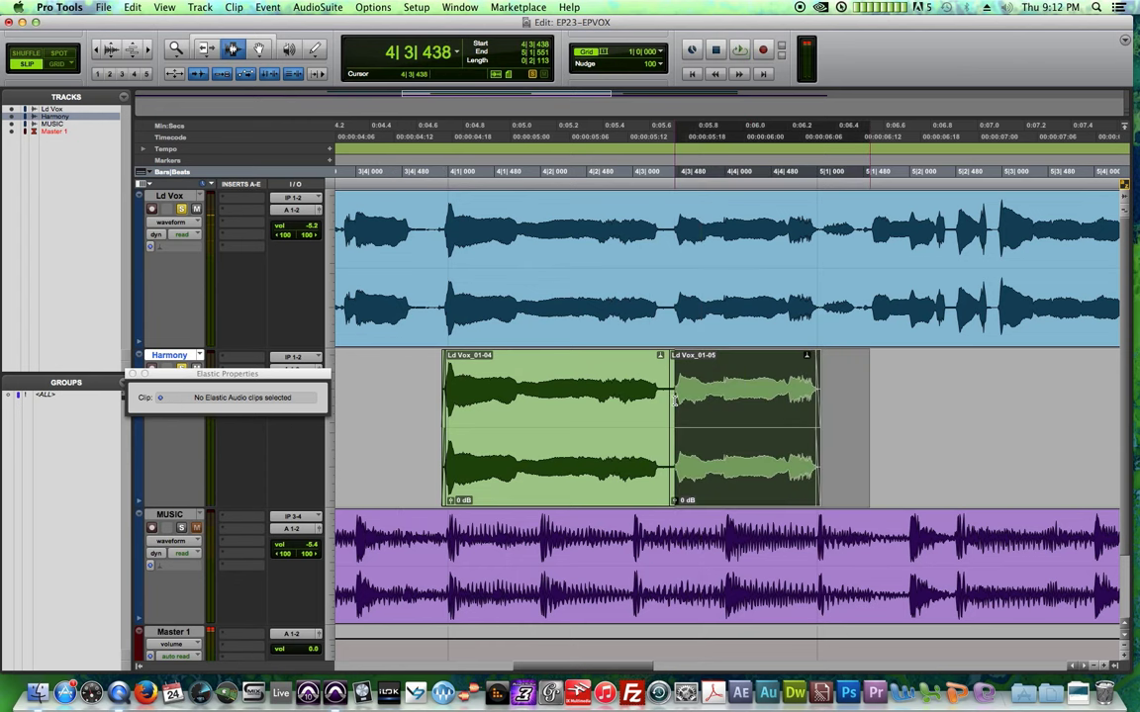
pyautogui.doubleClick(564, 394)
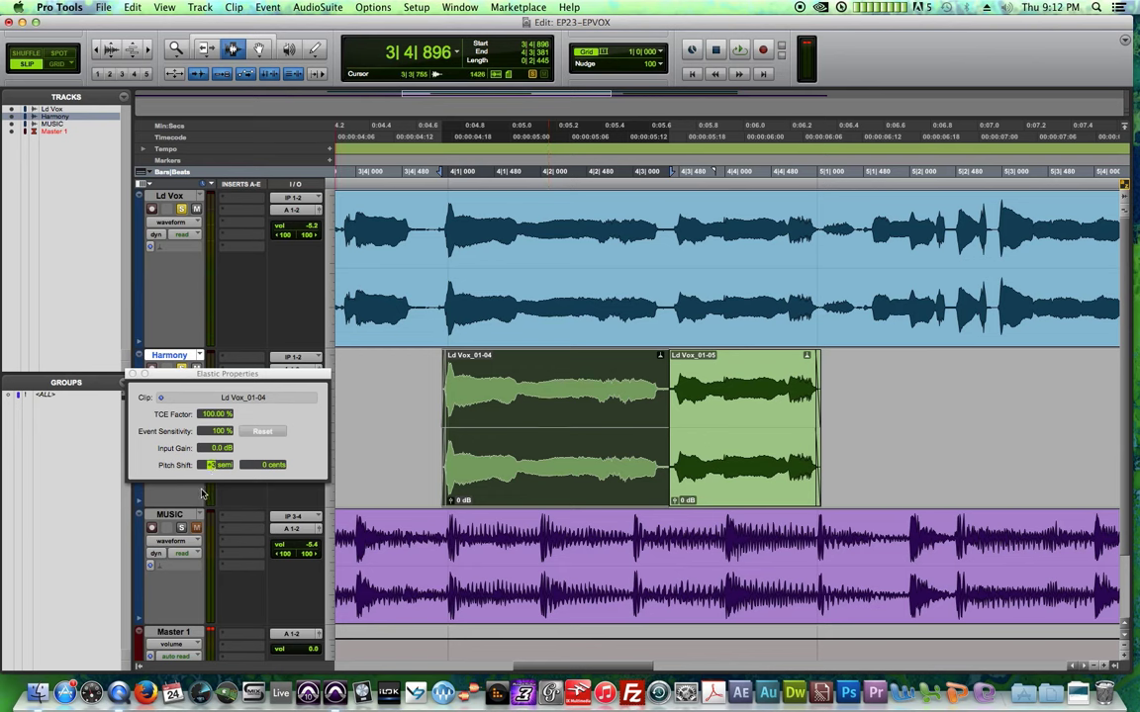
pyautogui.click(926, 414)
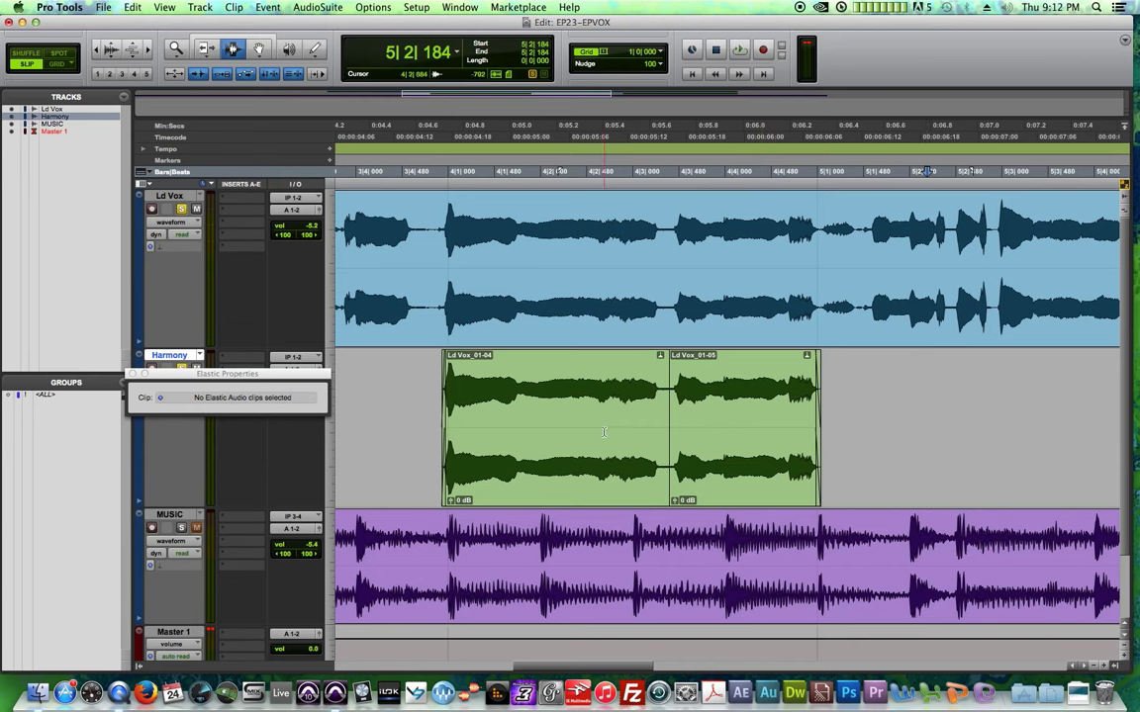
pyautogui.click(603, 432)
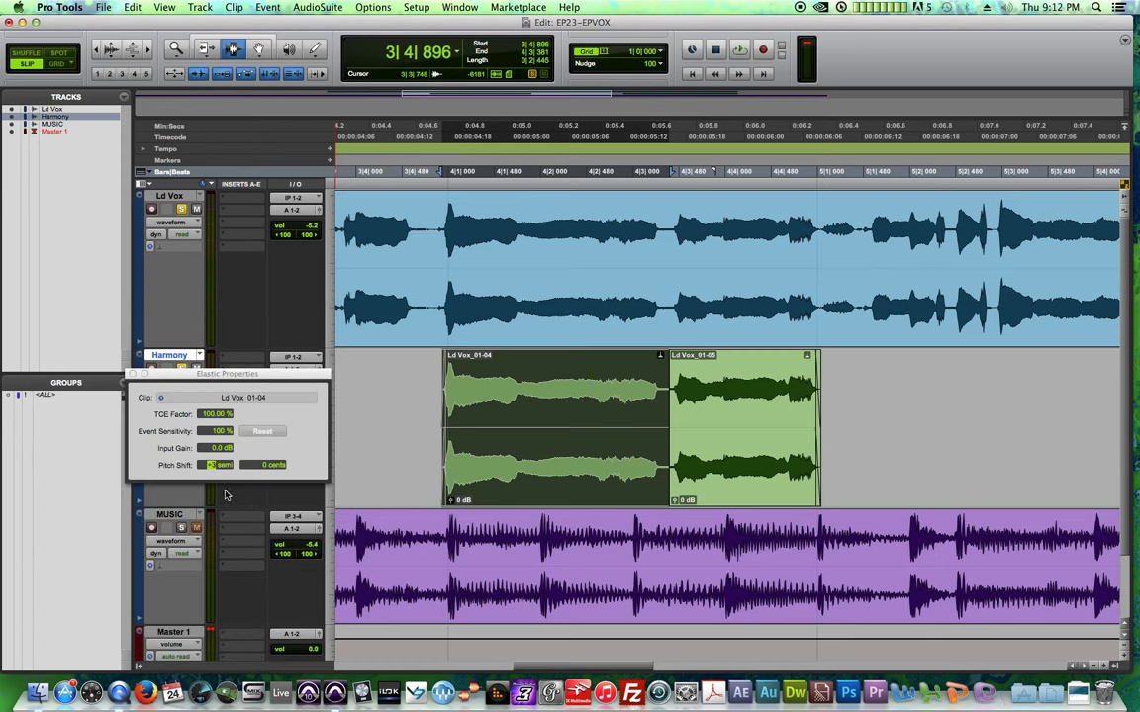
pyautogui.write('4')
pyautogui.press('Return')
pyautogui.click(420, 452)
pyautogui.press('space')
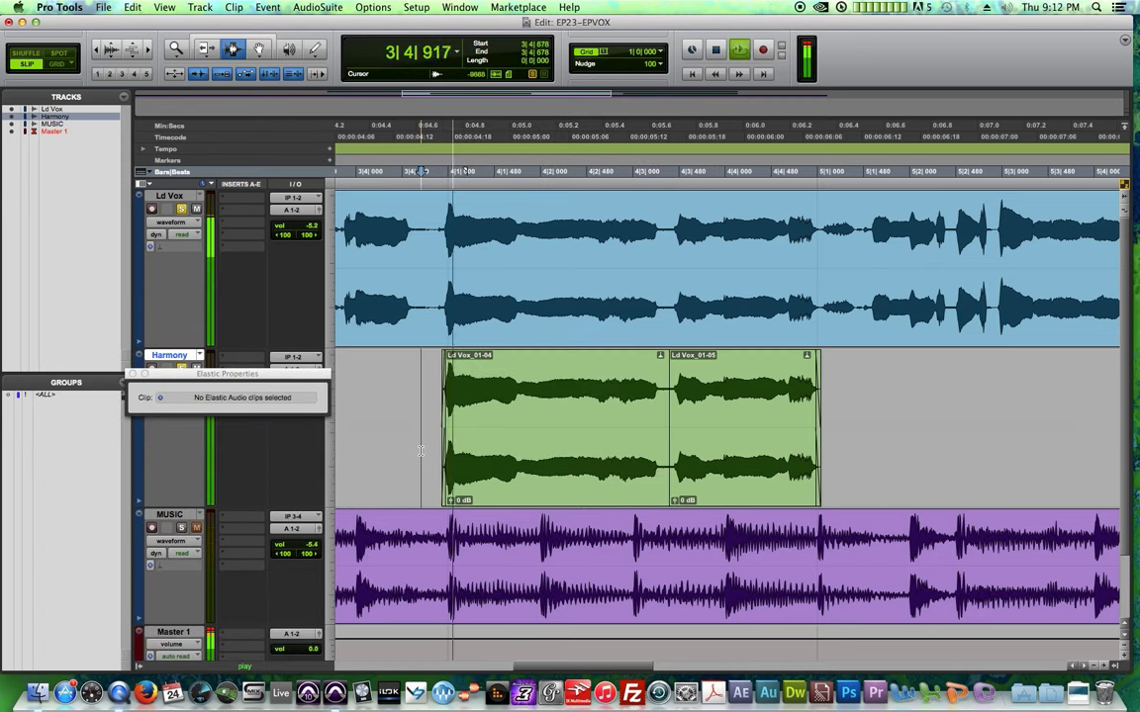
pyautogui.click(133, 374)
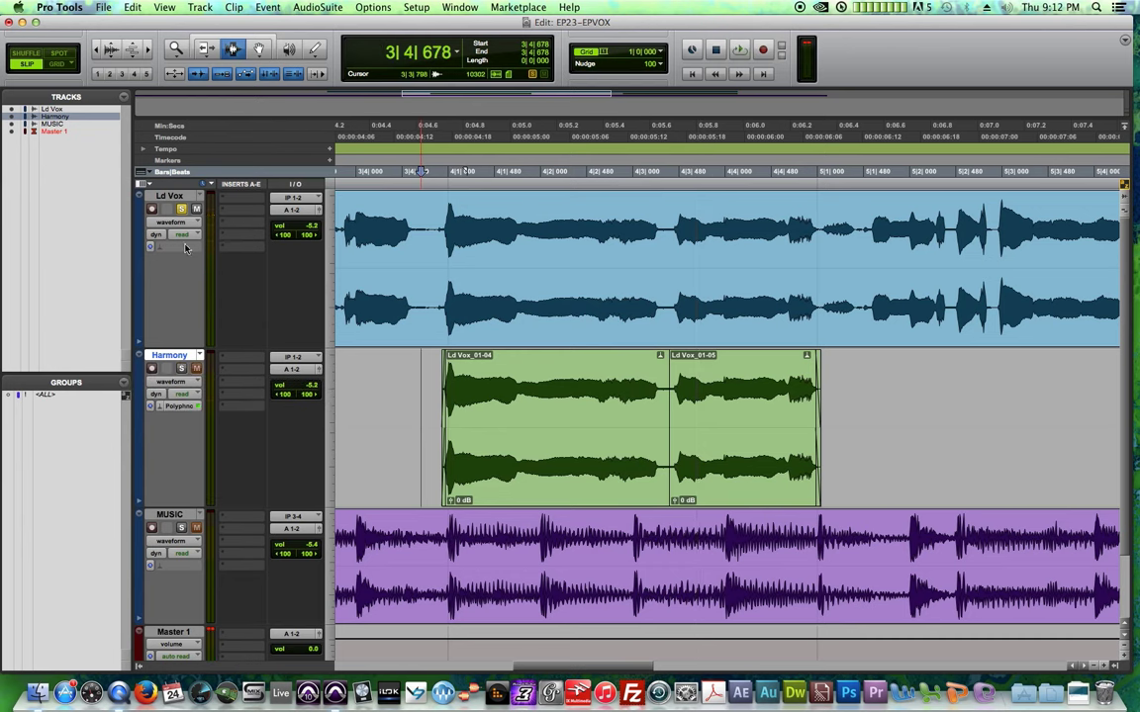
# - Audition the harmony with the lead vocal and music from 2|4|141, with no tracks soloed
pyautogui.press('r')
pyautogui.press('r')
pyautogui.click(500, 267)
pyautogui.press('space')
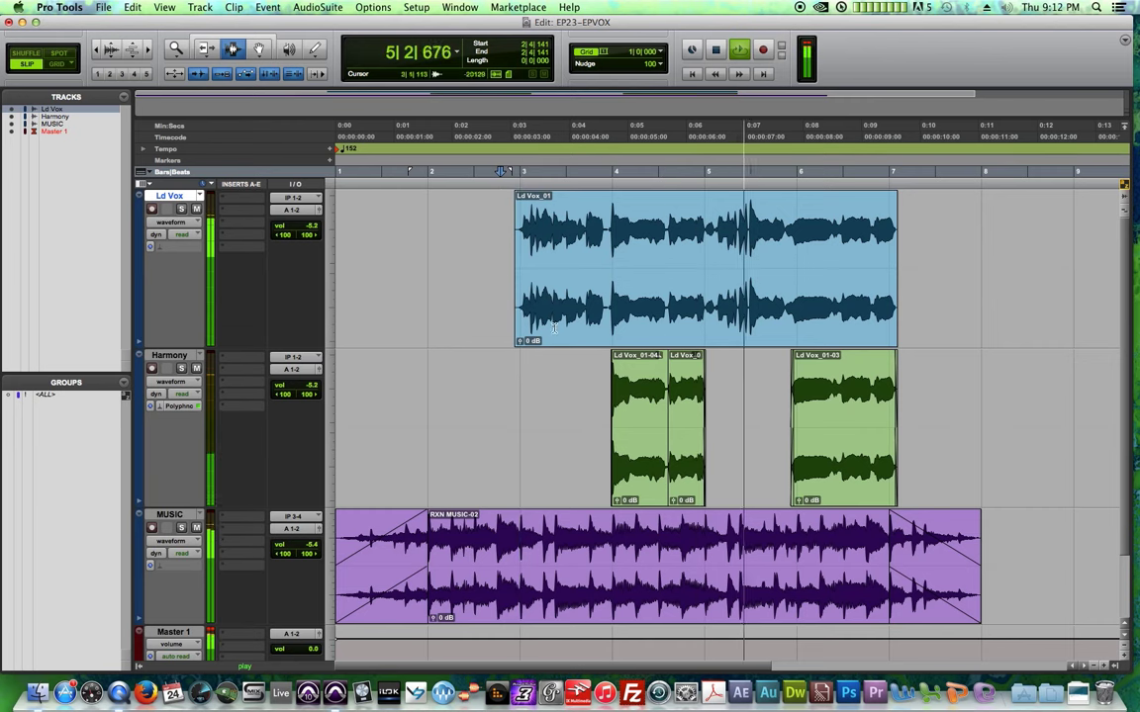
pyautogui.click(955, 386)
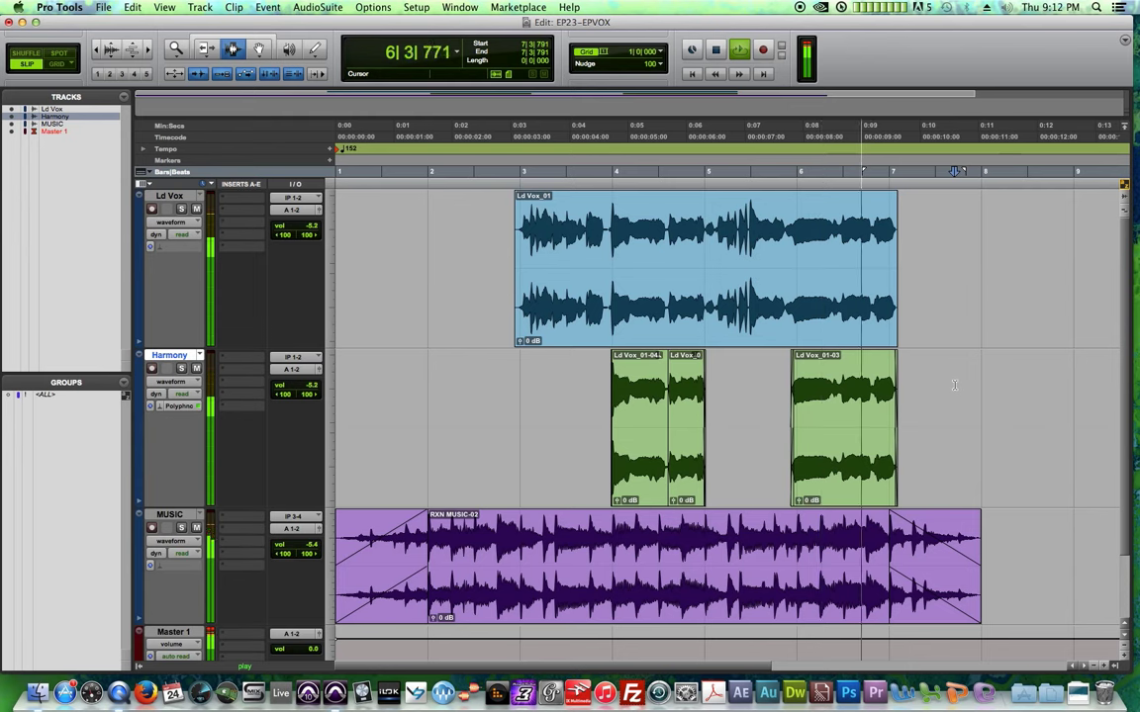
pyautogui.press('space')
# - Solo the Harmony track and audition its last clip from 5|4|597
pyautogui.click(951, 392)
pyautogui.press('t')
pyautogui.press('t')
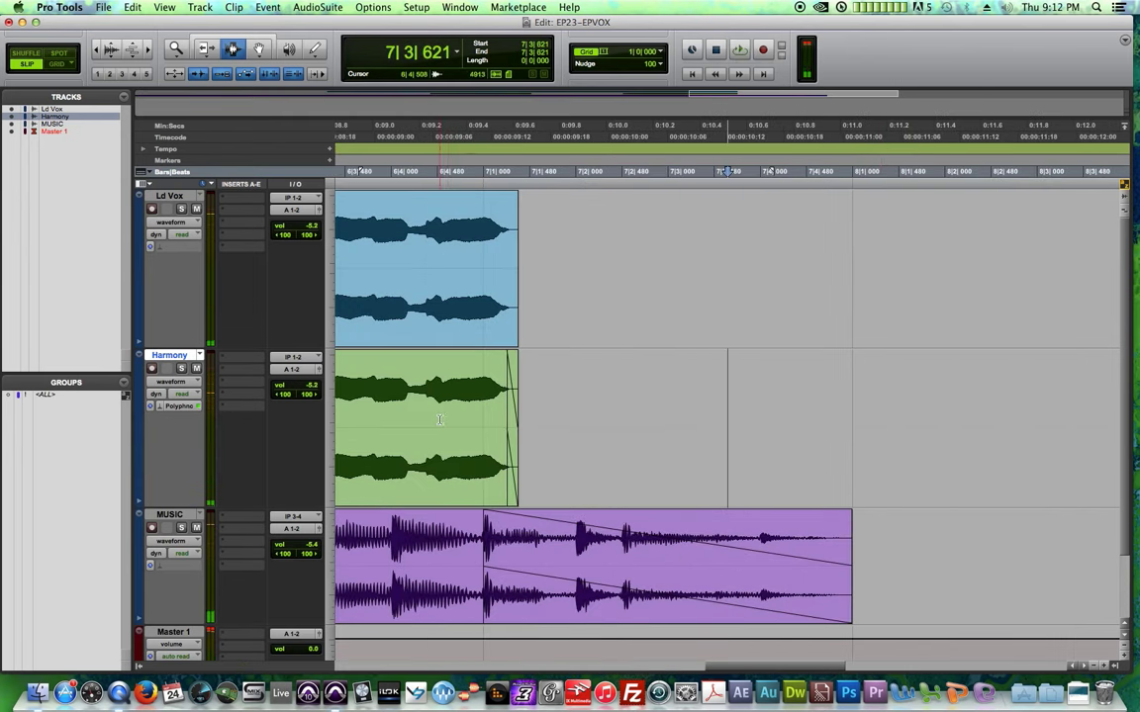
pyautogui.press('super+bracketleft')
pyautogui.click(432, 371)
pyautogui.press('super+bracketright')
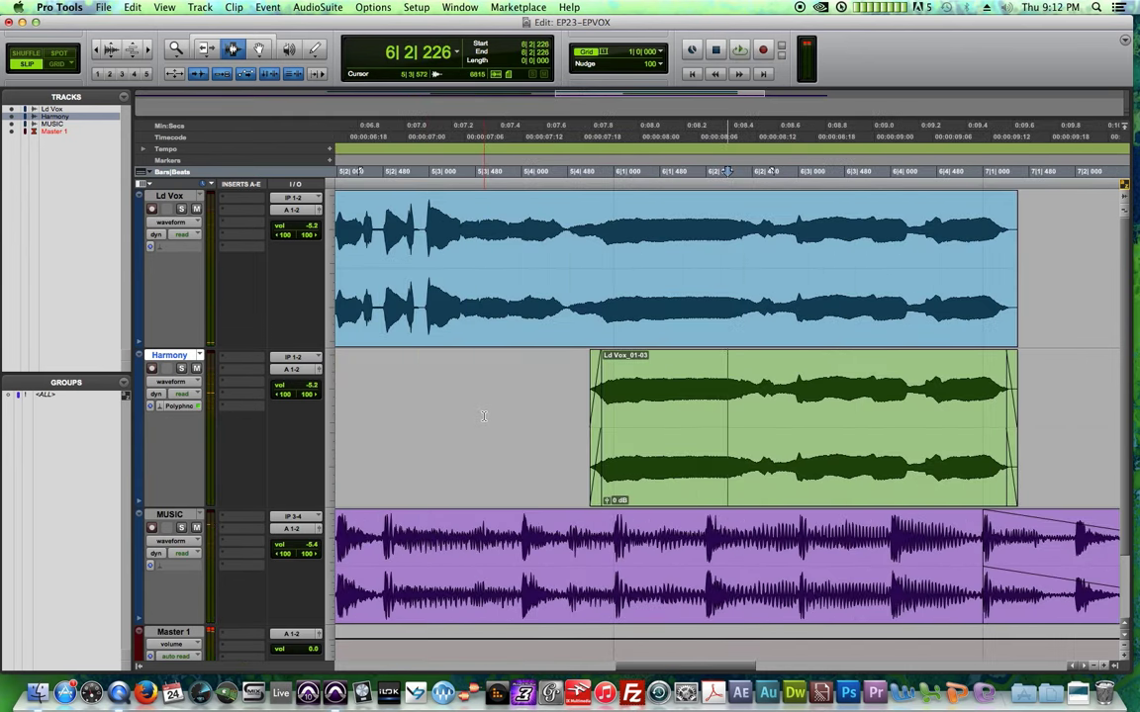
pyautogui.press('super+bracketright')
pyautogui.moveTo(440, 415); pyautogui.dragTo(413, 416)
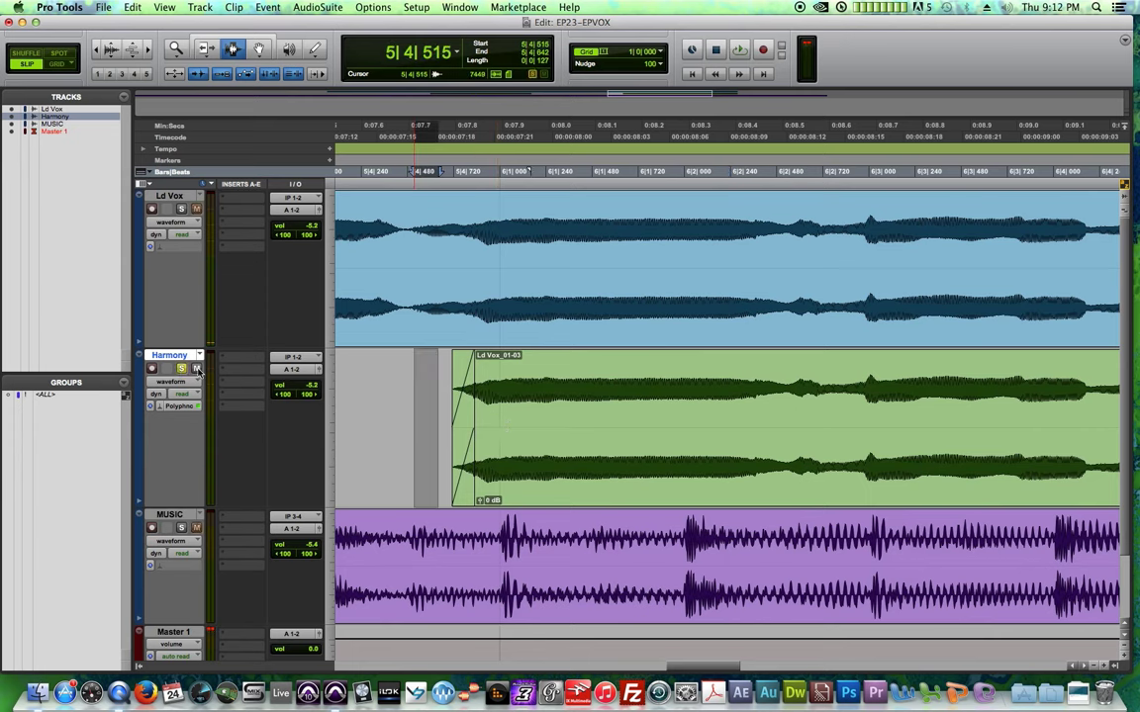
pyautogui.click(430, 405)
pyautogui.press('space')
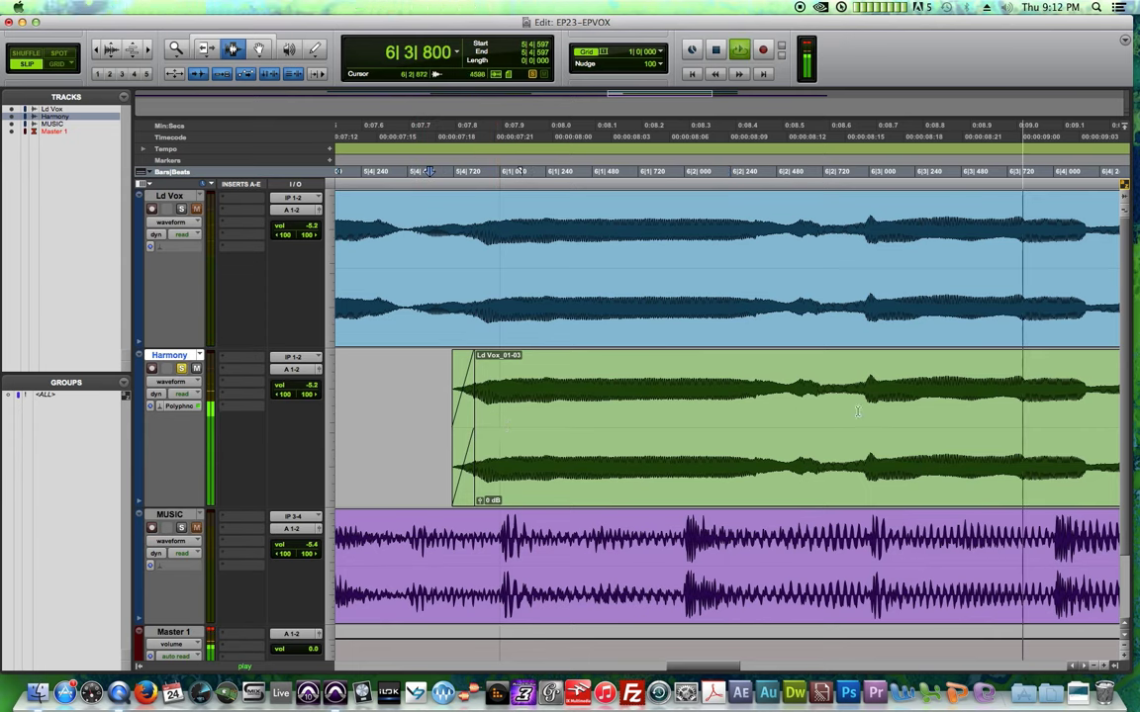
pyautogui.press('space')
# - Split the last Harmony clip into three parts, at 6|2|907 and 6|4|325
pyautogui.press('super+bracketleft')
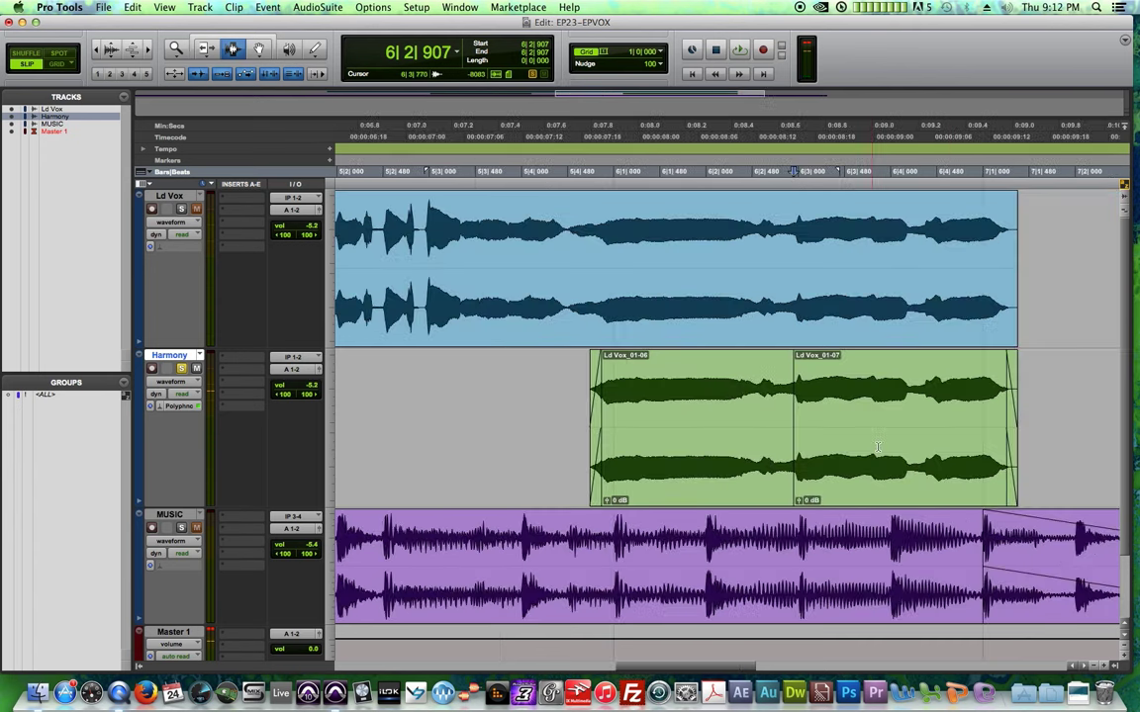
pyautogui.click(919, 400)
pyautogui.press('super+bracketright')
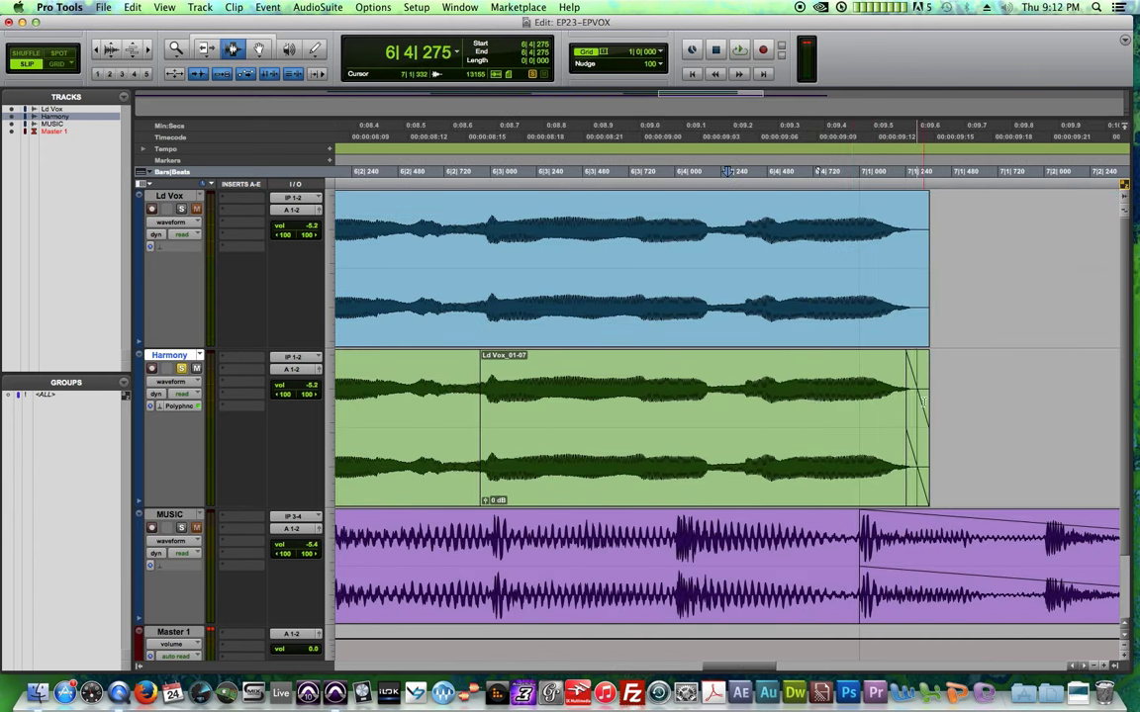
pyautogui.click(738, 392)
pyautogui.press('super+e')
pyautogui.press('super+bracketleft')
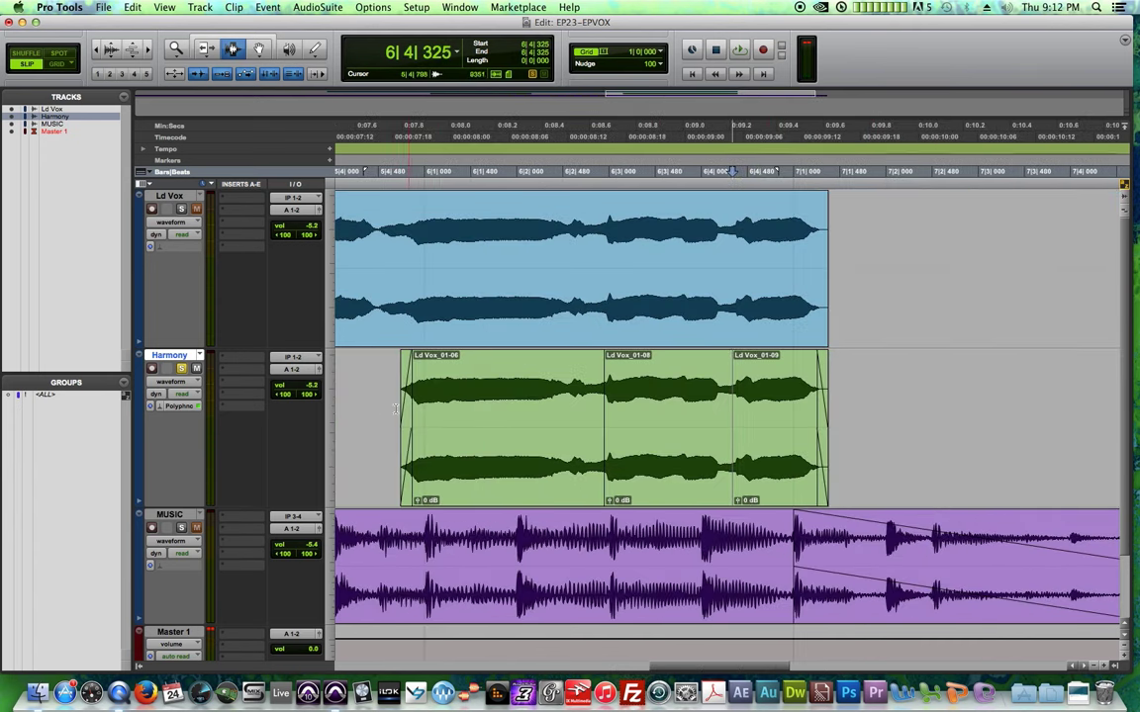
# - Audition the three split parts of the last Harmony phrase from 5|4|452
pyautogui.click(374, 408)
pyautogui.press('space')
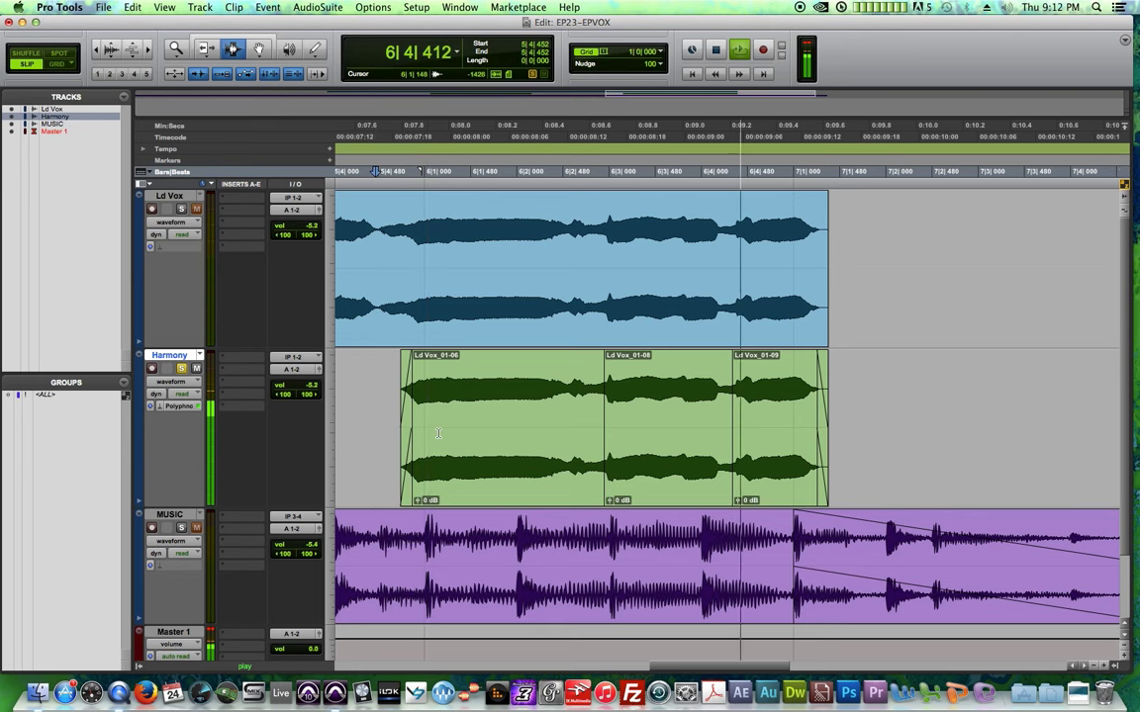
pyautogui.press('space')
# - Select all three parts of the last Harmony phrase and set their Elastic Properties pitch shift to +3 semitones
pyautogui.press('F8')
pyautogui.click(475, 356)
pyautogui.keyDown('shift'); pyautogui.click(683, 379); pyautogui.keyUp('shift')
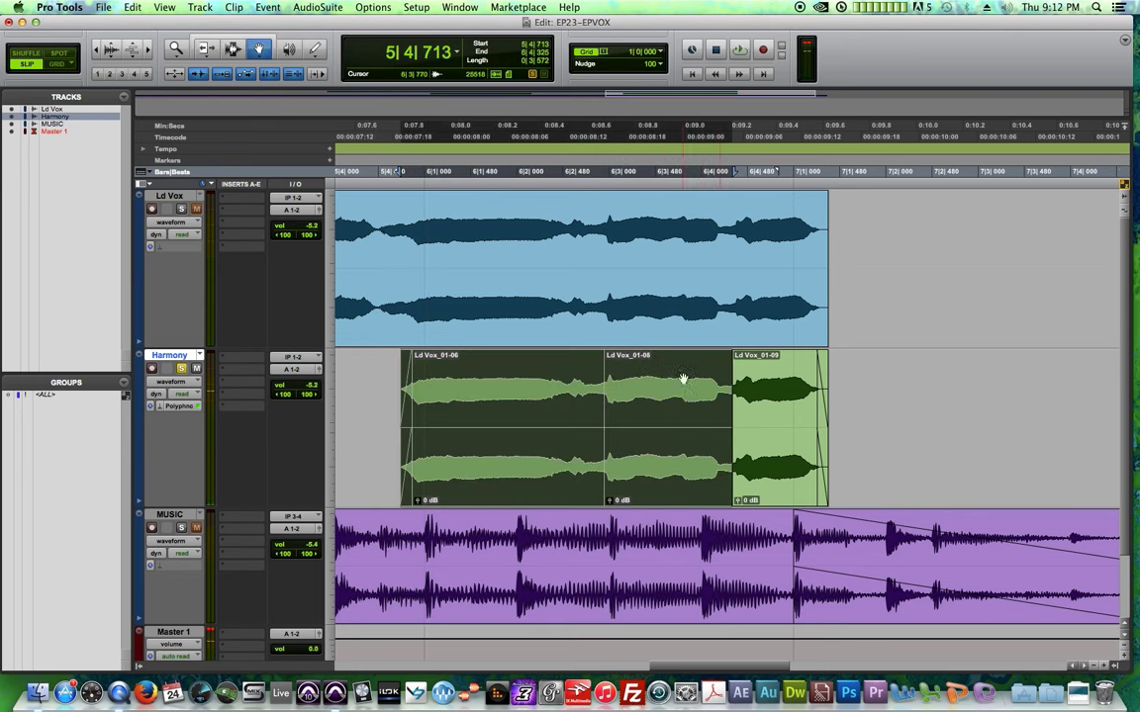
pyautogui.keyDown('shift'); pyautogui.click(779, 393); pyautogui.keyUp('shift')
pyautogui.rightClick(642, 436)
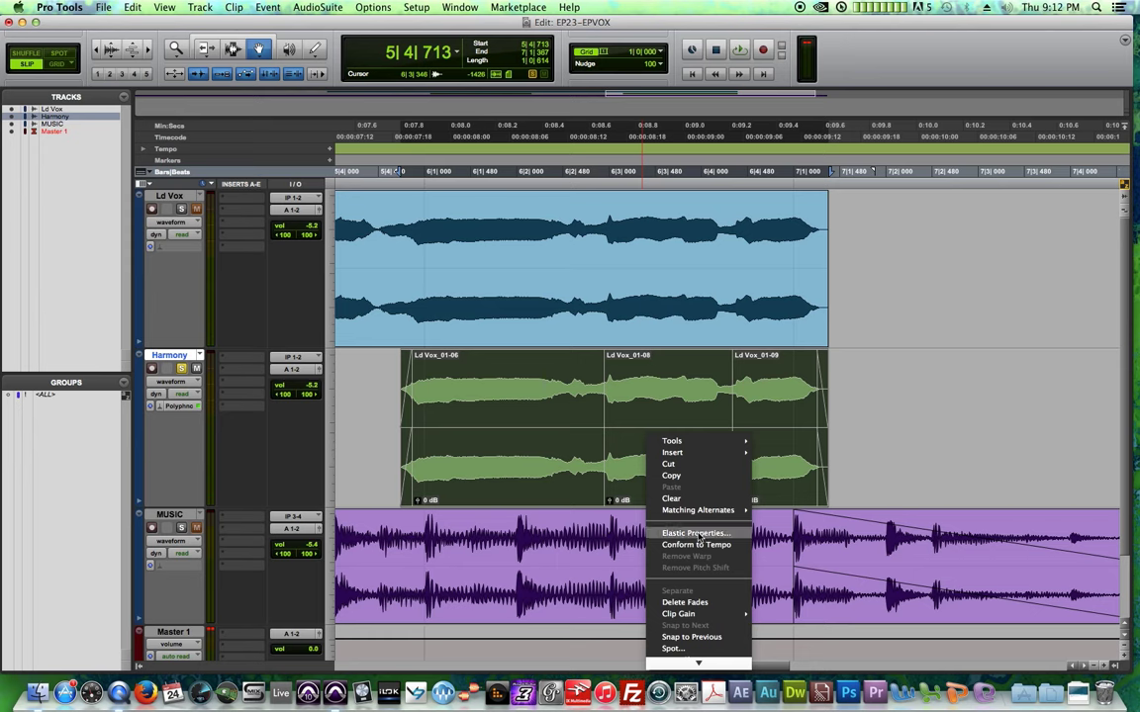
pyautogui.click(633, 479)
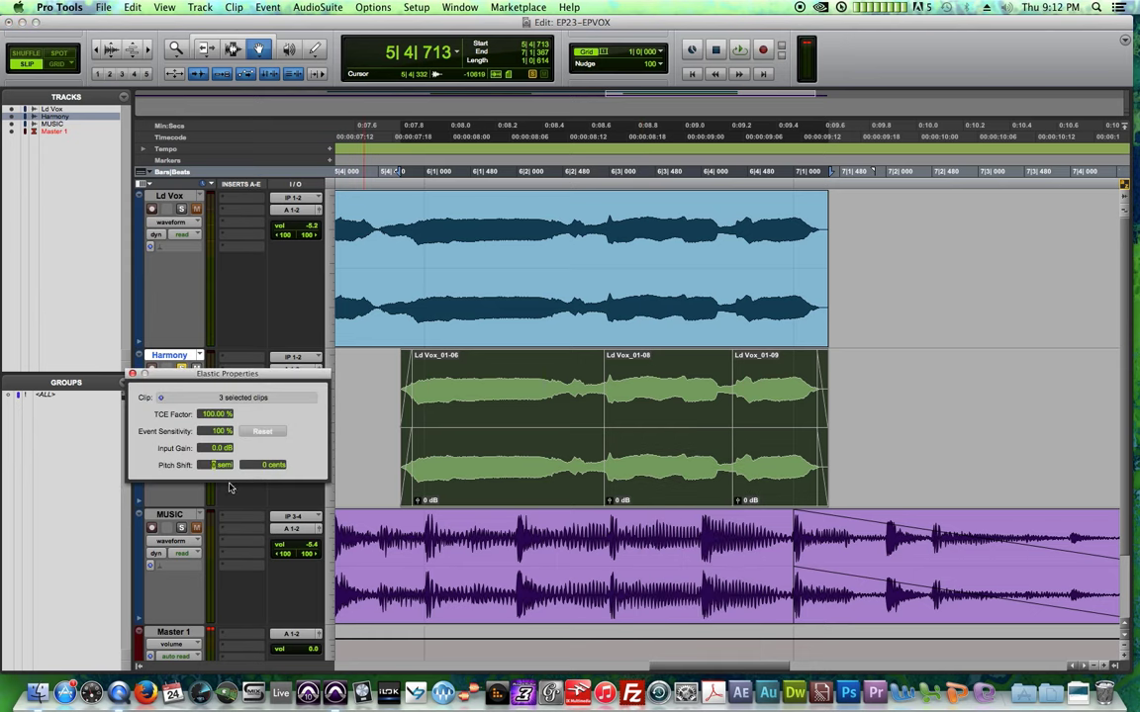
# - Audition the pitch-shifted last Harmony phrase from 5|4|459
pyautogui.click(376, 153)
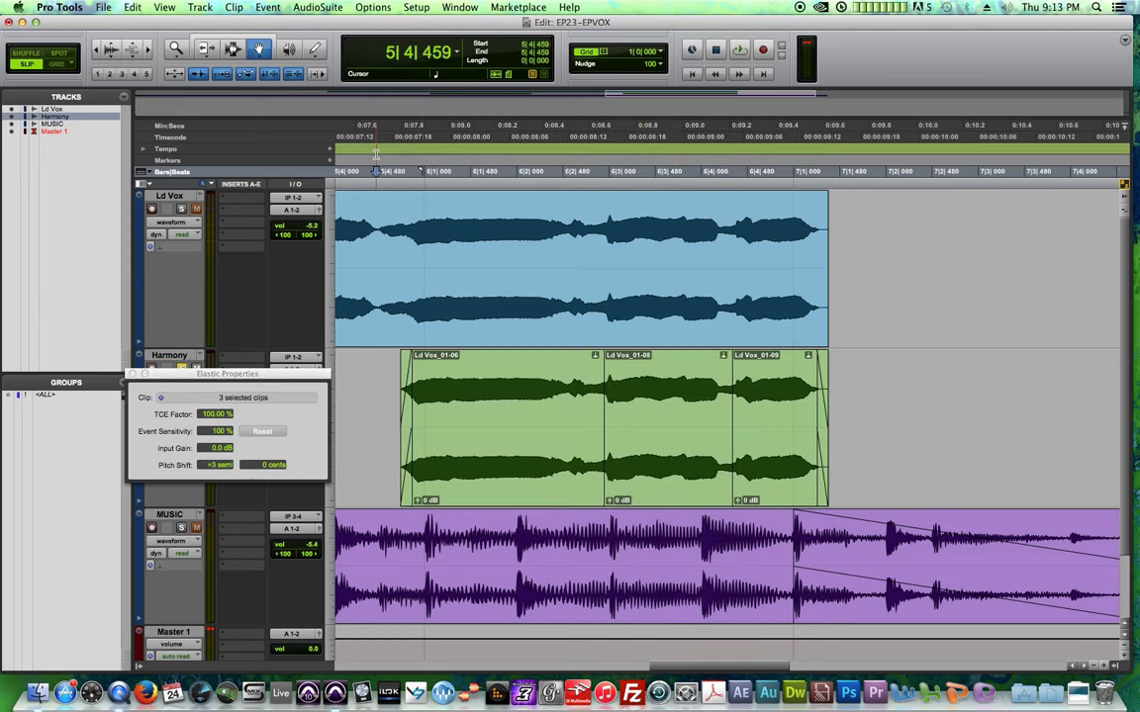
pyautogui.press('space')
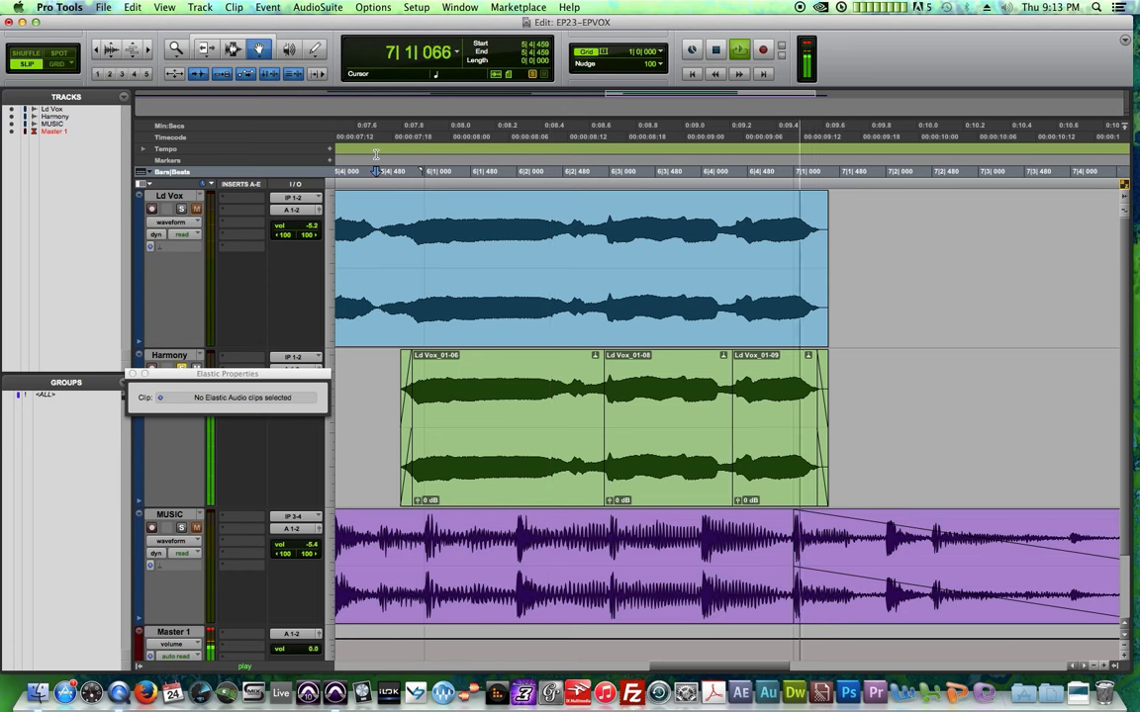
pyautogui.press('space')
# - Inspect the Elastic Properties pitch shift of each of the three parts of the last Harmony phrase
pyautogui.click(578, 414)
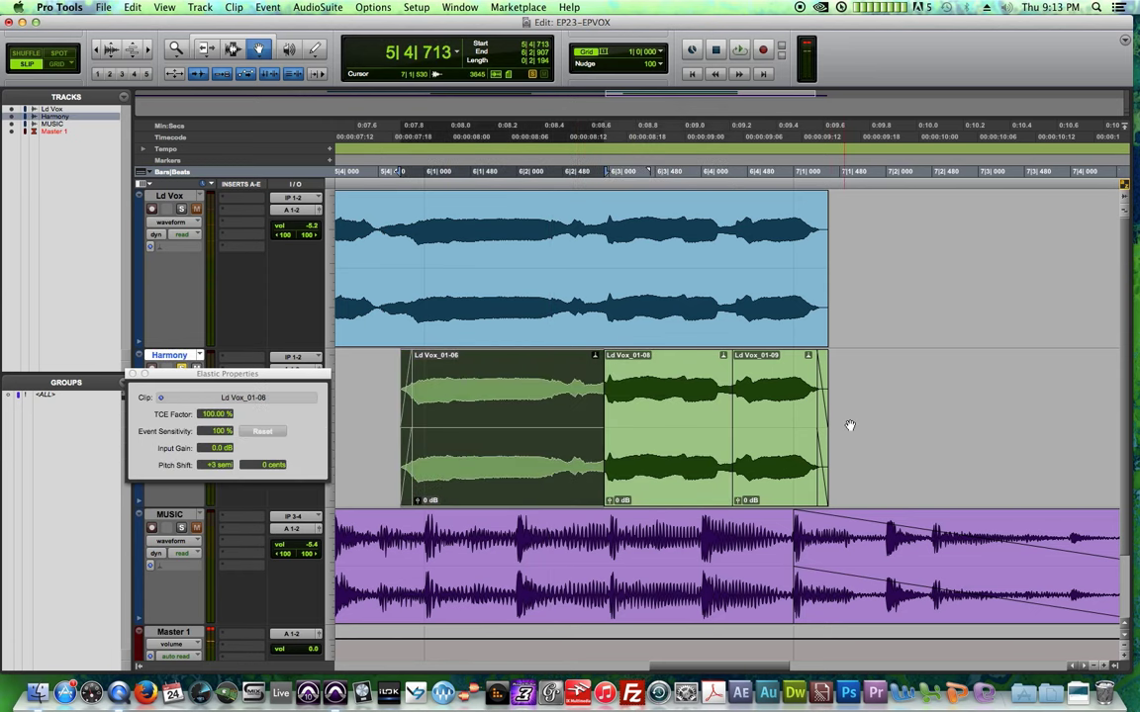
pyautogui.click(854, 424)
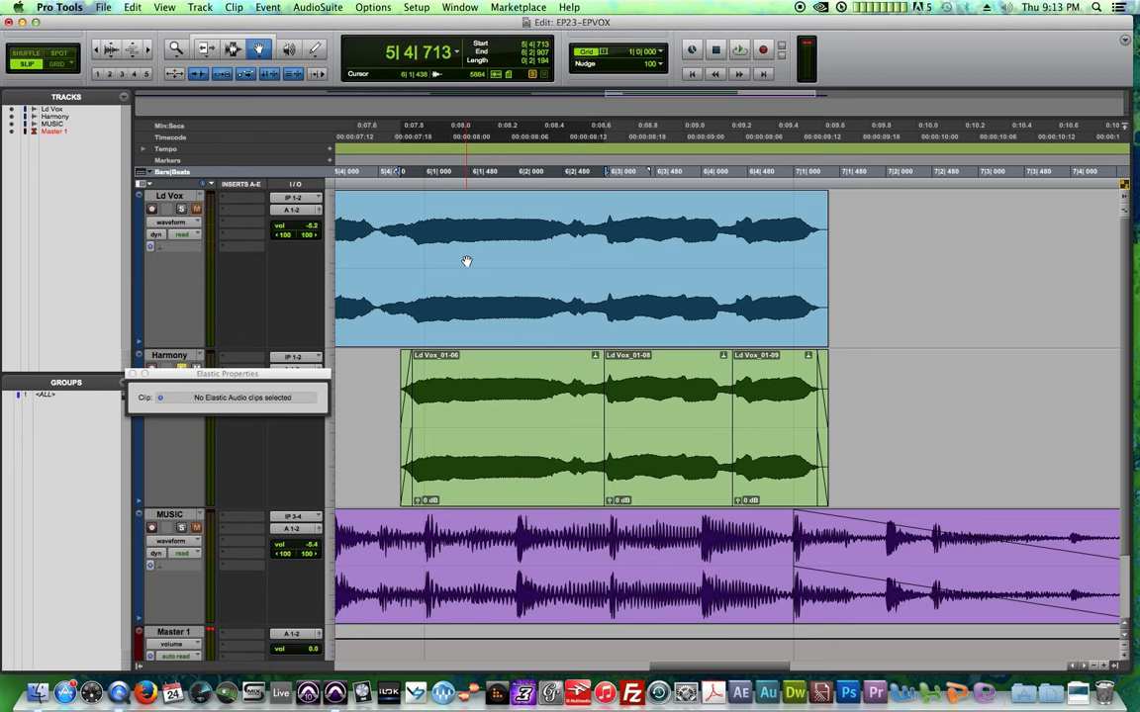
pyautogui.click(502, 421)
pyautogui.click(707, 436)
pyautogui.click(779, 425)
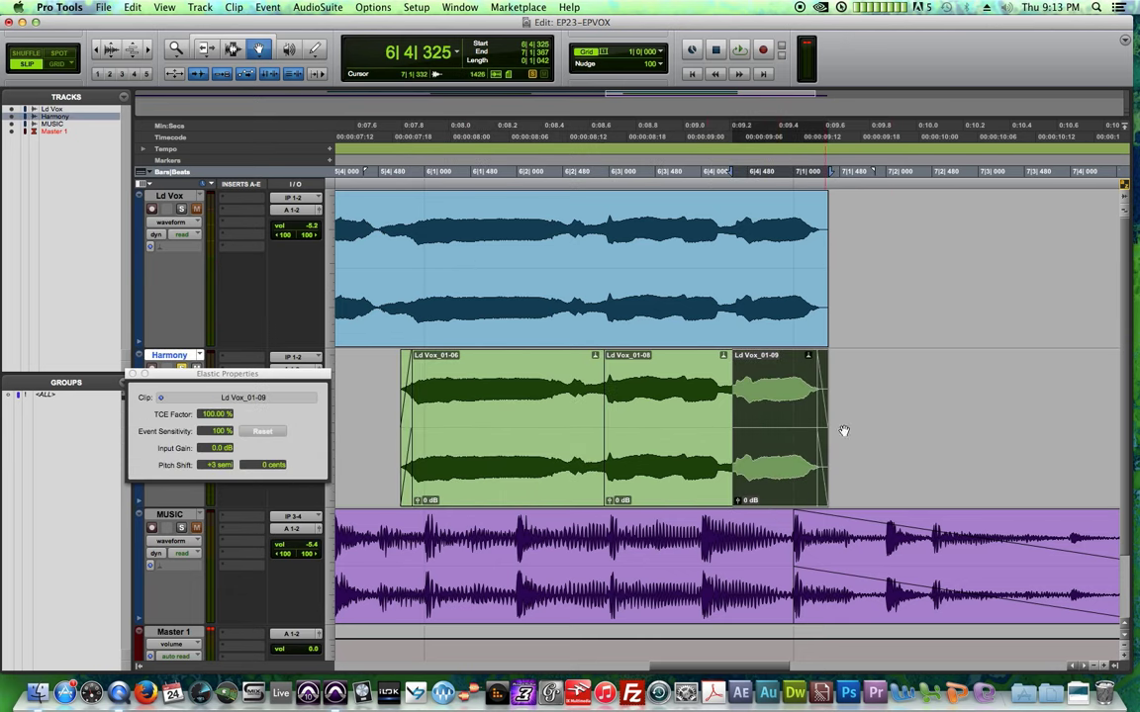
pyautogui.click(879, 434)
pyautogui.click(786, 428)
pyautogui.click(681, 425)
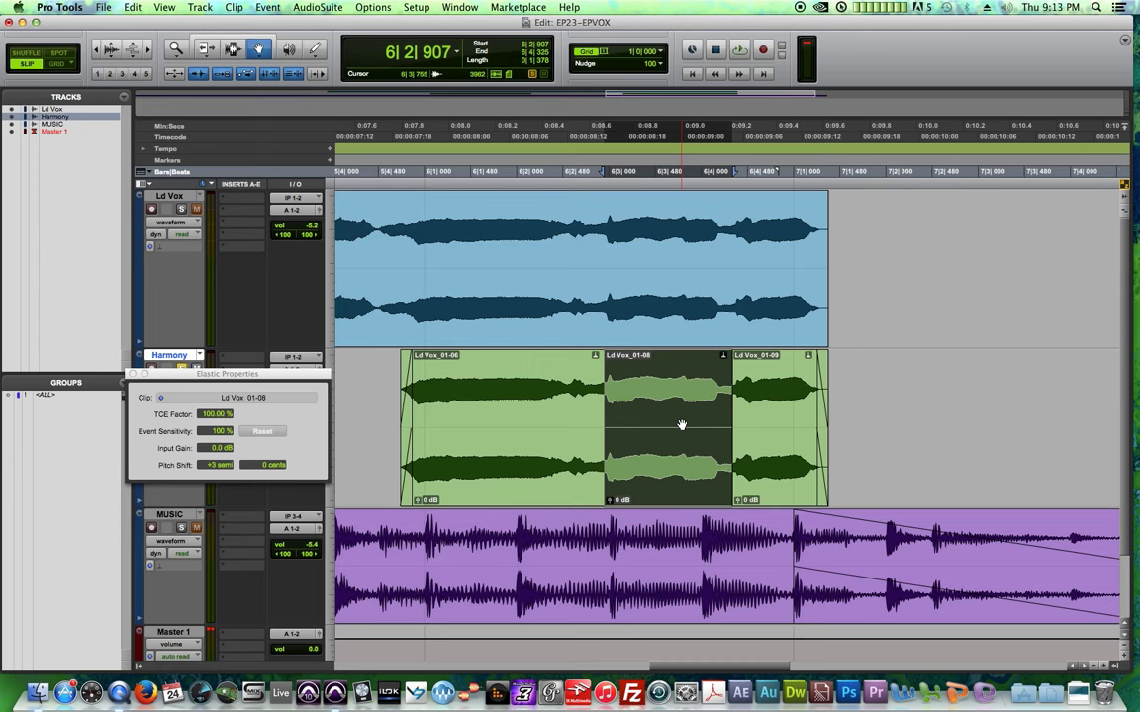
# - Edit the semitone pitch shift of the first part of the last Harmony phrase and audition it from 5|4|558
pyautogui.click(519, 435)
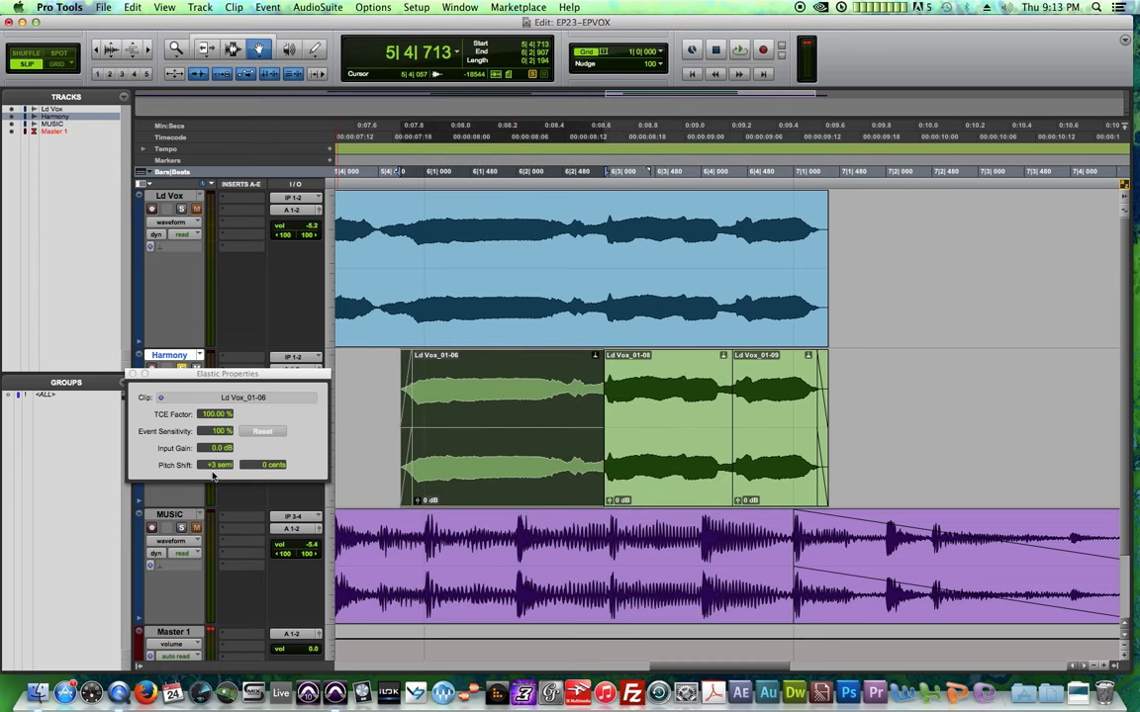
pyautogui.click(210, 465)
pyautogui.click(389, 298)
pyautogui.press('space')
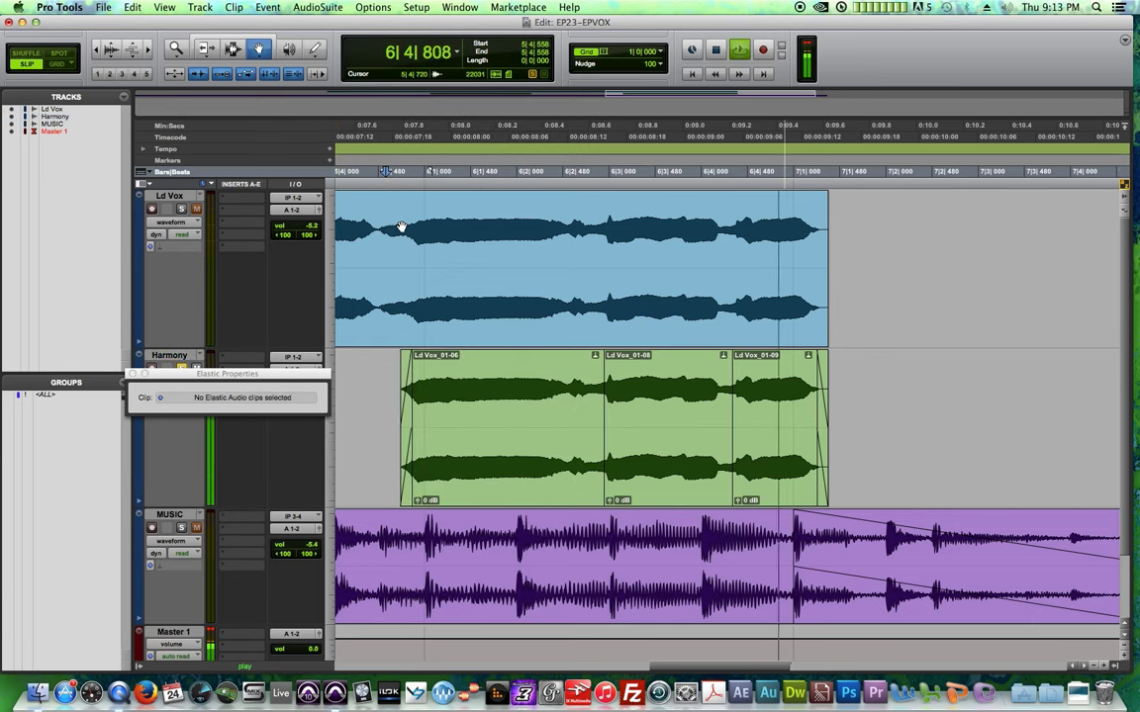
pyautogui.press('space')
# - Solo the Ld Vox track too, audition the last phrase with lead and harmony together, and switch to the Selector tool
pyautogui.click(181, 209)
pyautogui.press('space')
pyautogui.click(233, 50)
pyautogui.press('space')
# - Crossfade the split between the first and second parts of the last Harmony phrase, from 6|2|874 to 6|2|932
pyautogui.click(623, 417)
pyautogui.press('t')
pyautogui.press('t')
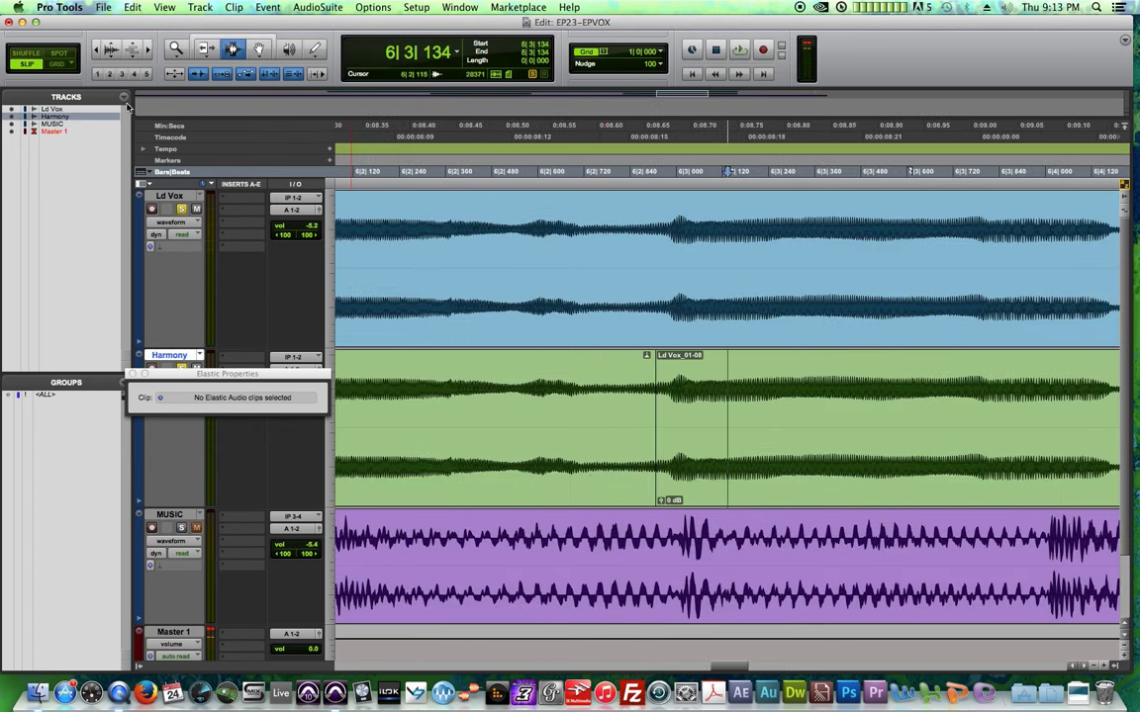
pyautogui.click(657, 438)
pyautogui.press('super+bracketleft')
pyautogui.press('super+bracketleft')
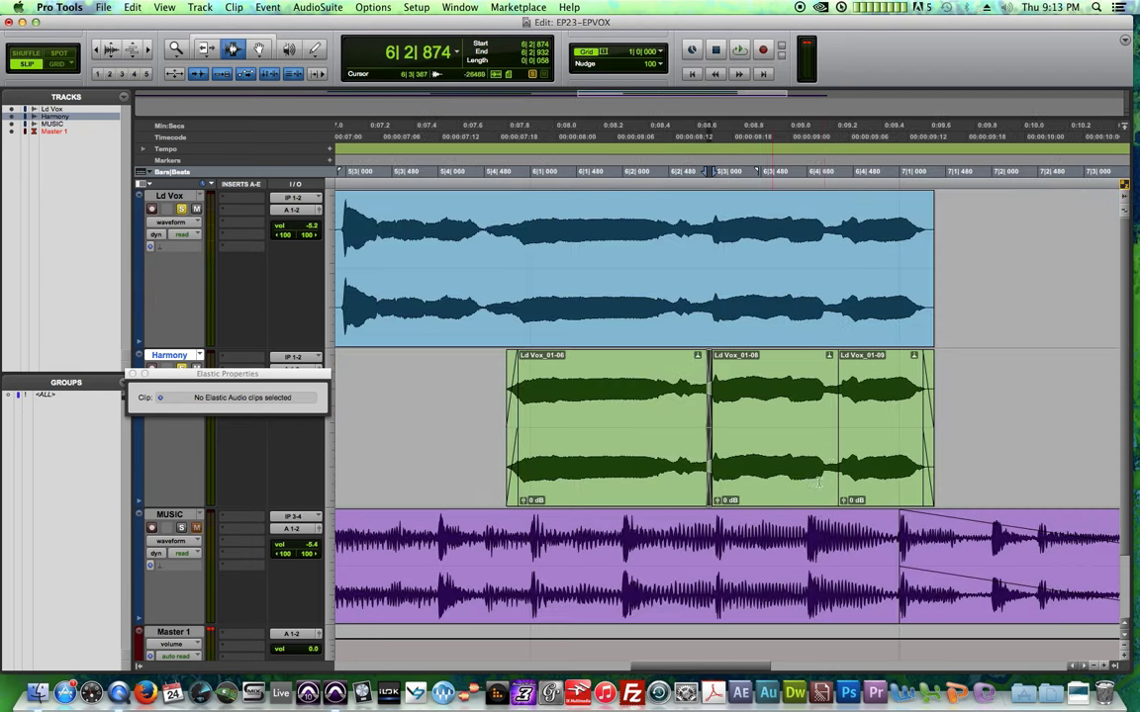
# - Crossfade the split between the second and third parts of the last Harmony phrase, from 6|4|306 to 6|4|342
pyautogui.click(849, 396)
pyautogui.press('super+bracketright')
pyautogui.press('super+bracketright')
pyautogui.press('super+bracketright')
pyautogui.click(656, 437)
pyautogui.press('r')
pyautogui.press('r')
pyautogui.press('r')
pyautogui.press('r')
pyautogui.press('r')
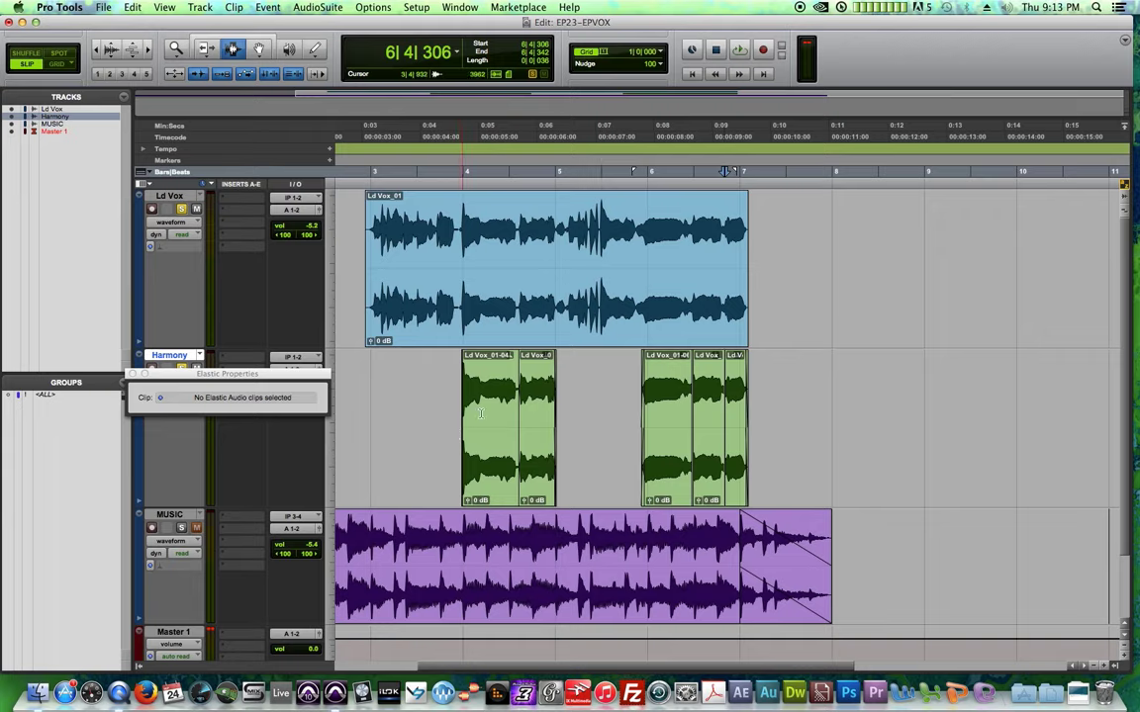
# - Crossfade the split between the two clips of the first Harmony phrase, from 4|3|330 to 4|3|411
pyautogui.click(516, 394)
pyautogui.press('super+bracketright')
pyautogui.press('super+bracketright')
pyautogui.press('super+bracketright')
pyautogui.press('super+bracketright')
pyautogui.moveTo(735, 417); pyautogui.dragTo(765, 417)
pyautogui.press('super+bracketleft')
pyautogui.press('super+bracketleft')
pyautogui.press('super+bracketleft')
pyautogui.press('super+bracketleft')
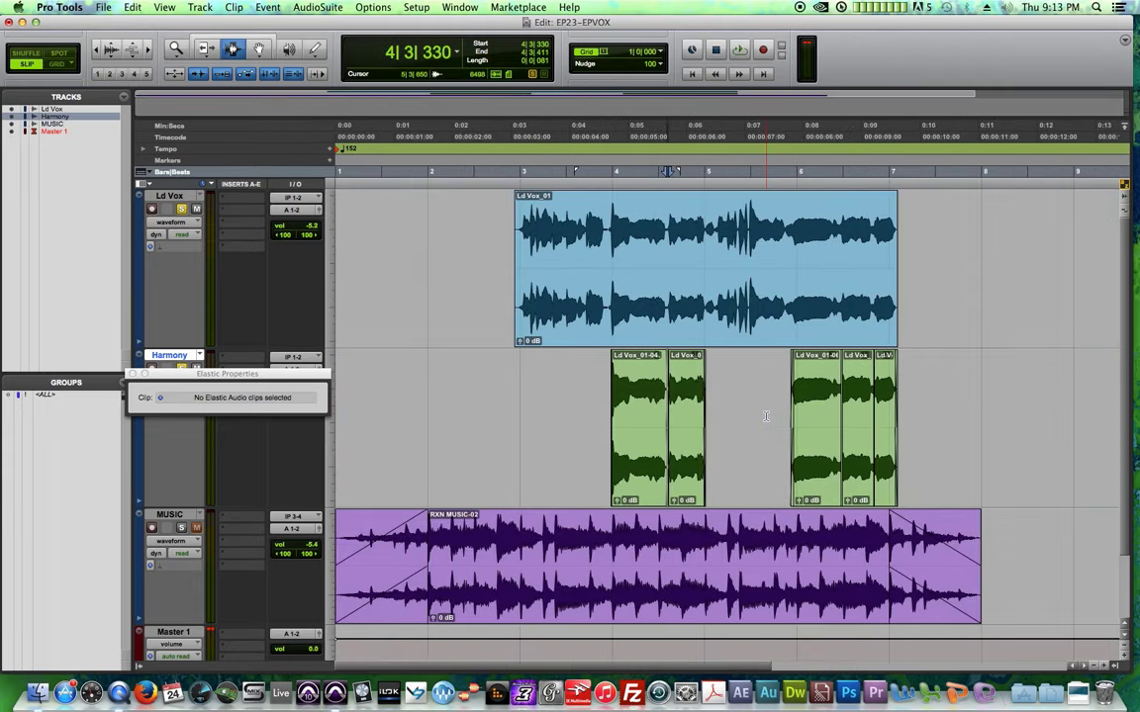
# - Close the Elastic Properties window and unsolo the Harmony and Ld Vox tracks
pyautogui.click(511, 377)
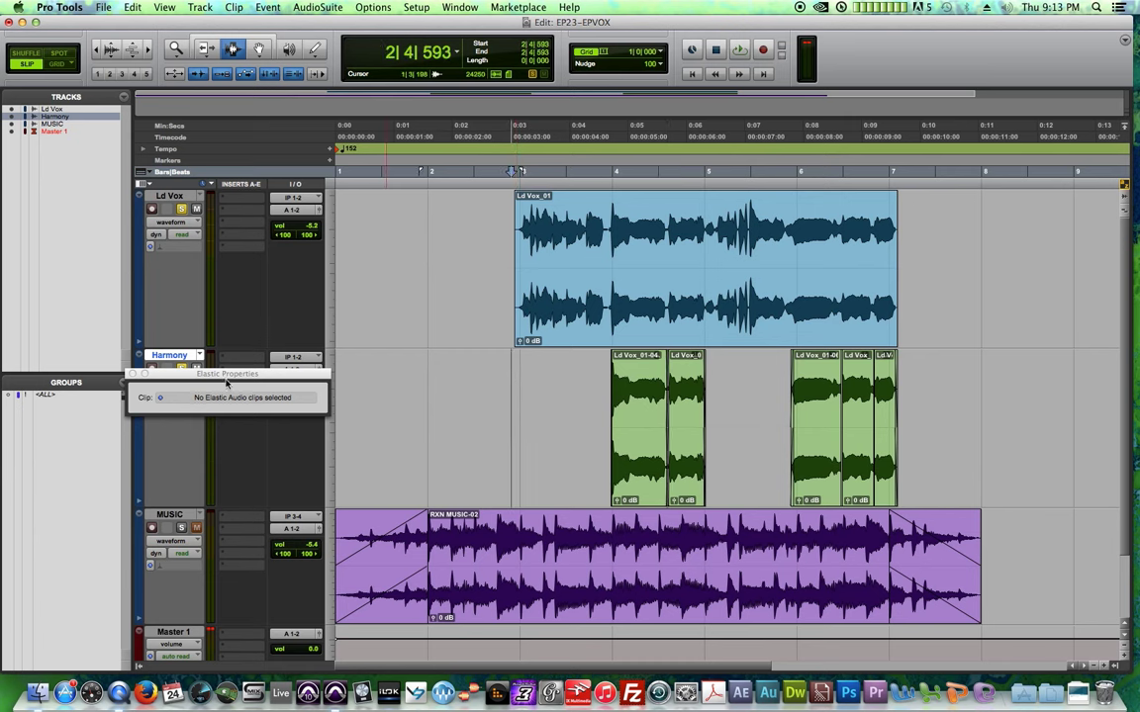
pyautogui.click(133, 374)
pyautogui.click(180, 368)
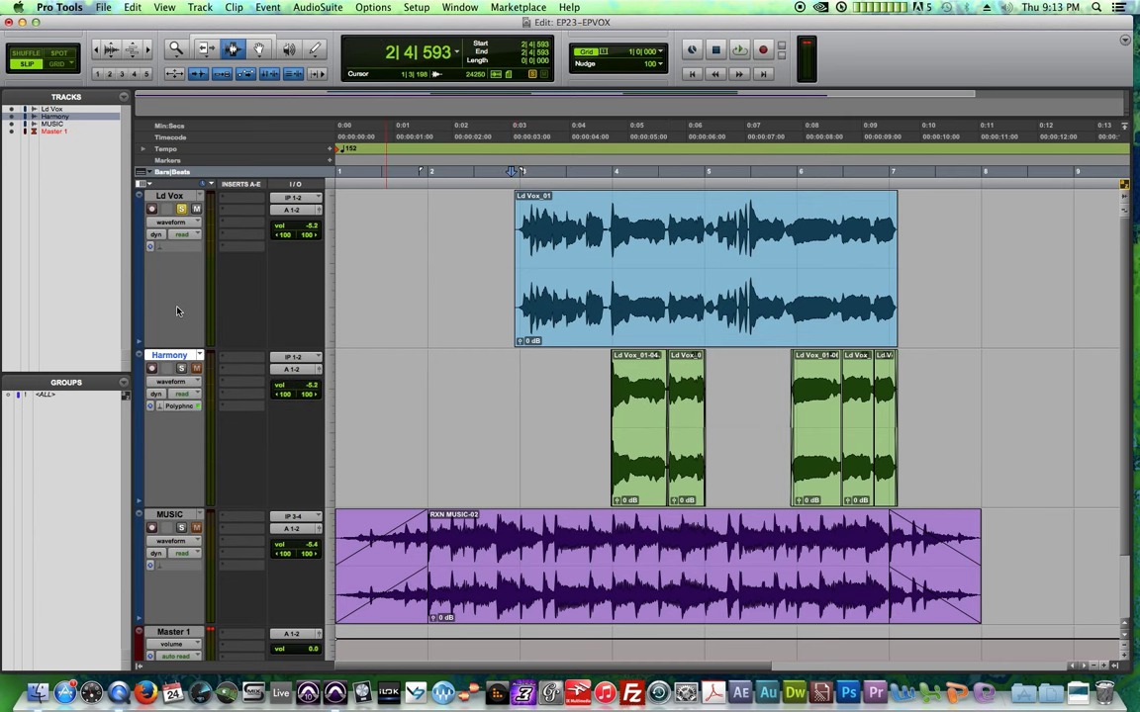
pyautogui.click(183, 211)
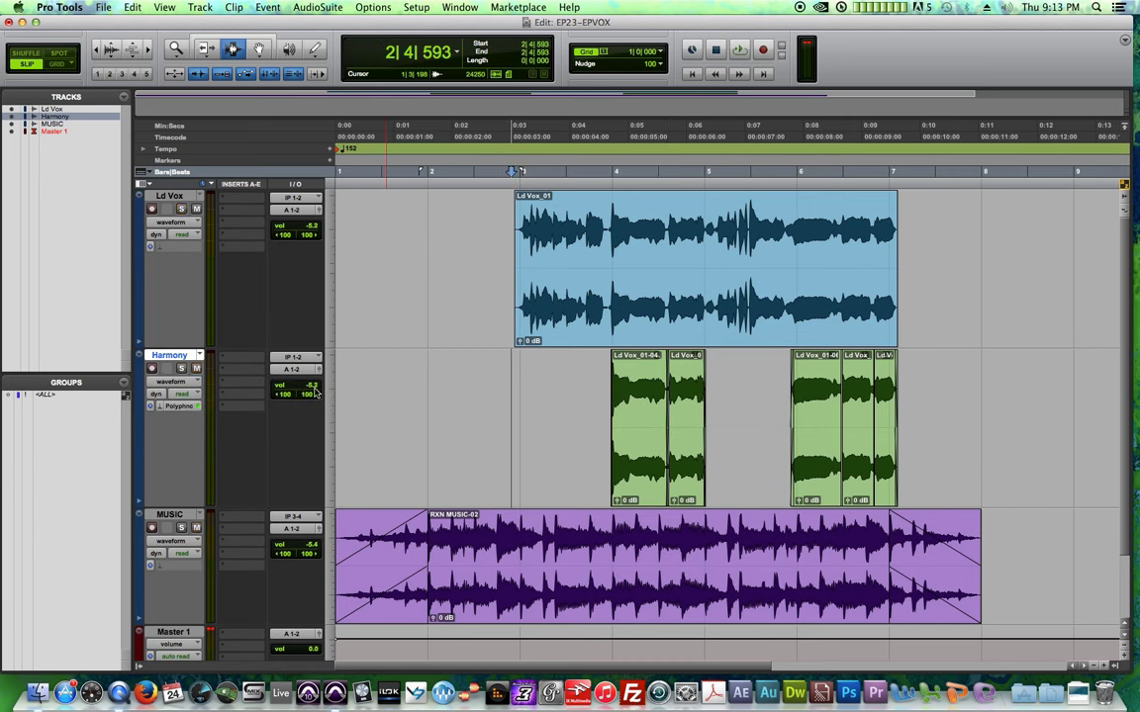
# - Lower the Harmony track volume to -14.4 dB and audition the full mix from 1|4|734
pyautogui.moveTo(314, 394); pyautogui.dragTo(316, 399)
pyautogui.click(423, 426)
pyautogui.press('space')
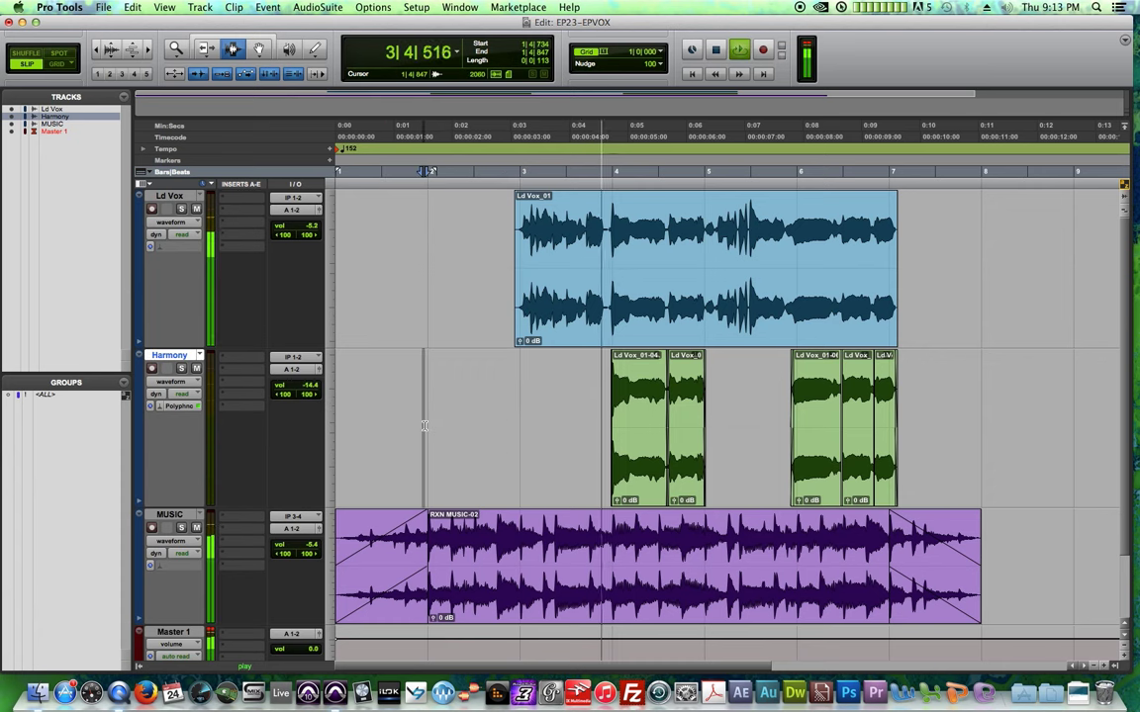
pyautogui.press('r')
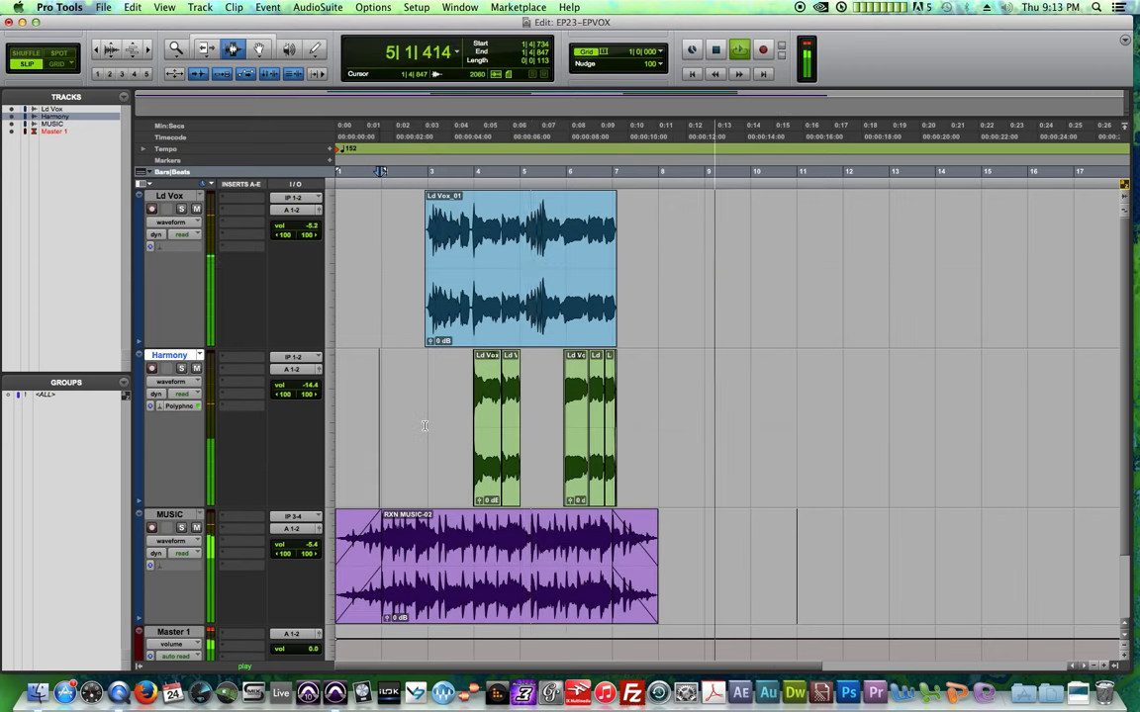
pyautogui.press('t')
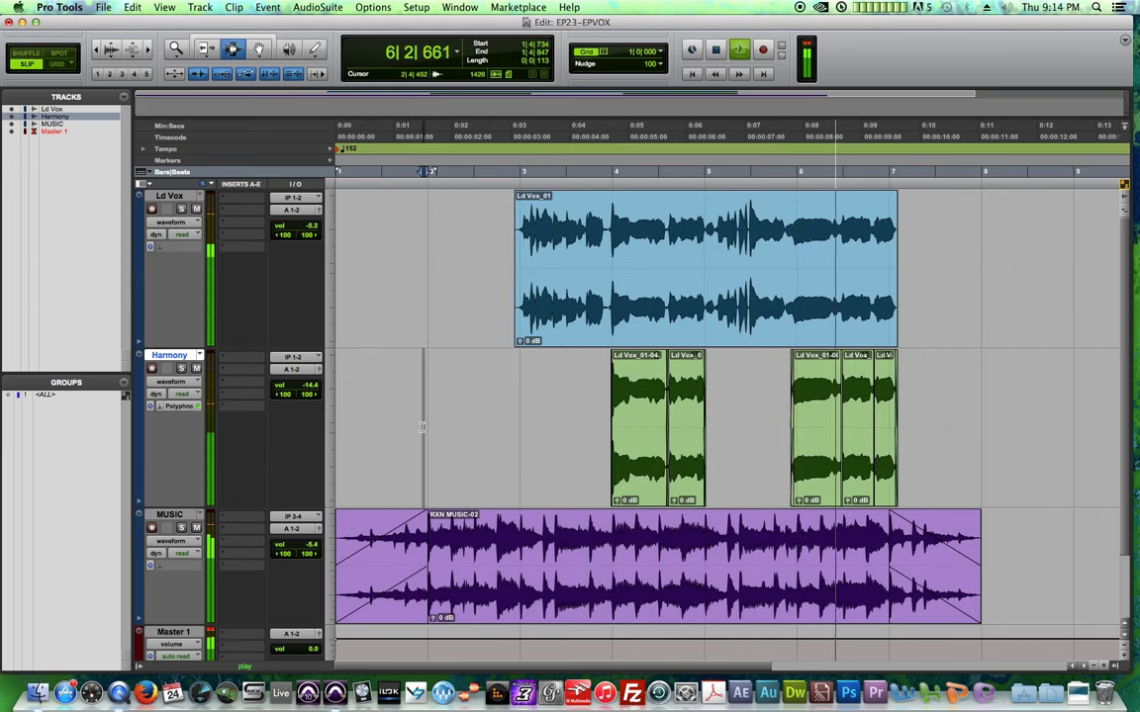
pyautogui.press('space')
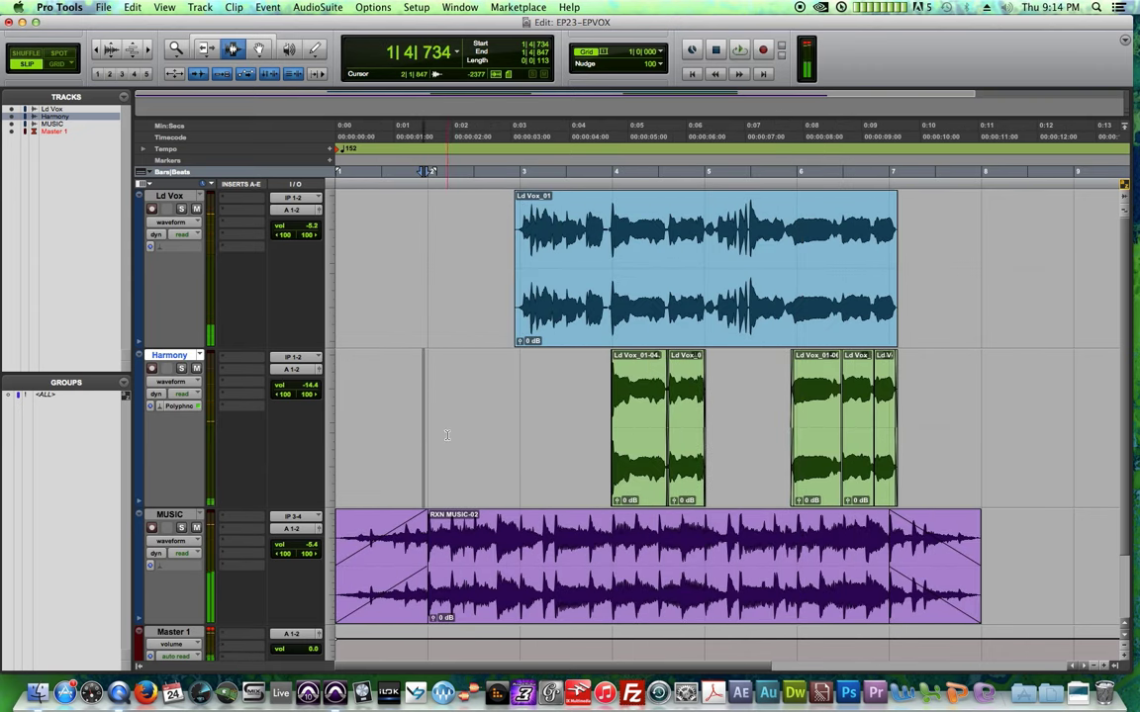
# - Select all the Harmony clips from 3|4|424, solo the Harmony track and audition the selection
pyautogui.moveTo(486, 314); pyautogui.dragTo(943, 398)
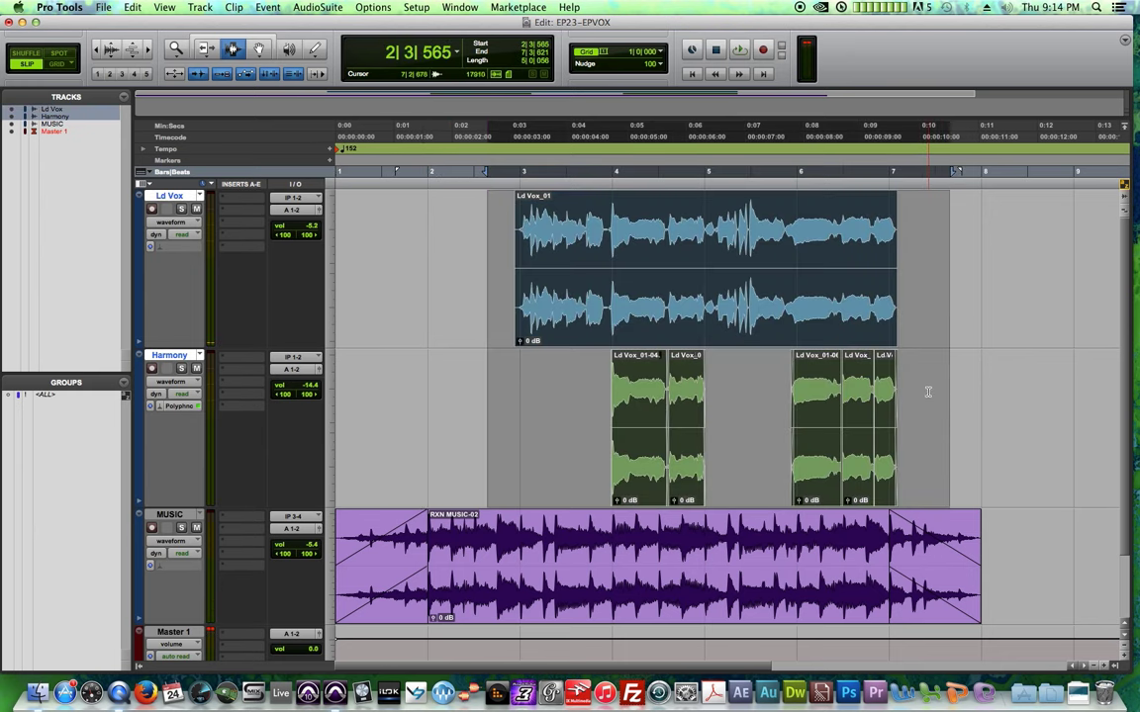
pyautogui.moveTo(921, 392); pyautogui.dragTo(599, 401)
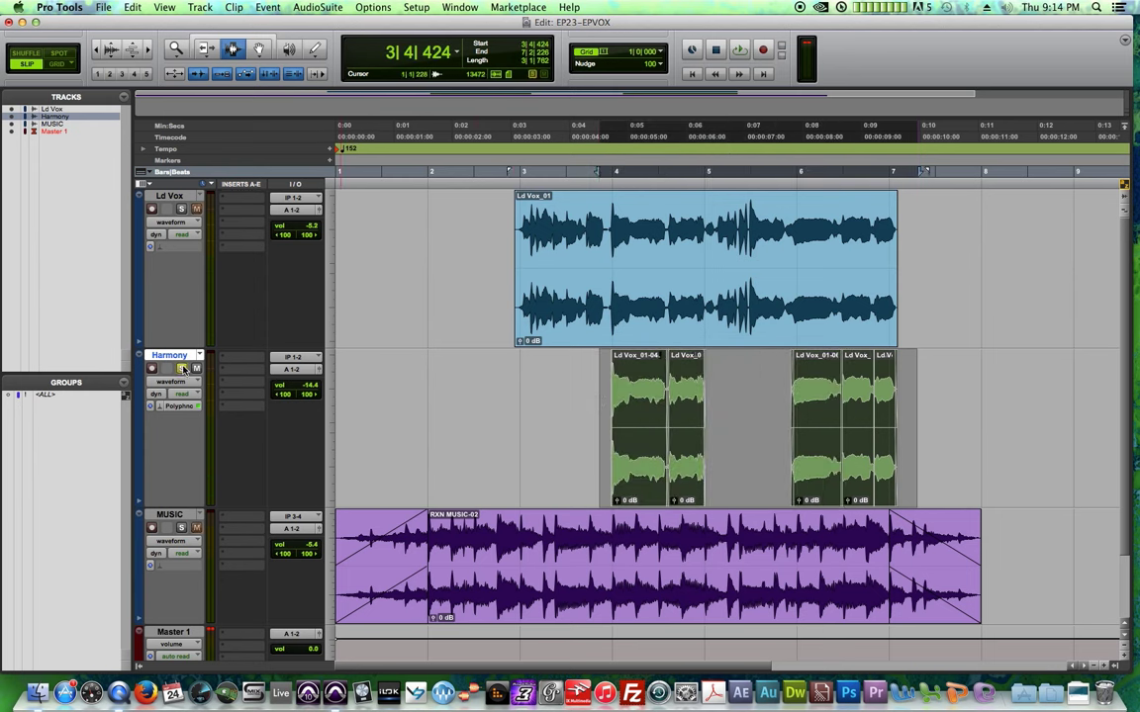
pyautogui.press('space')
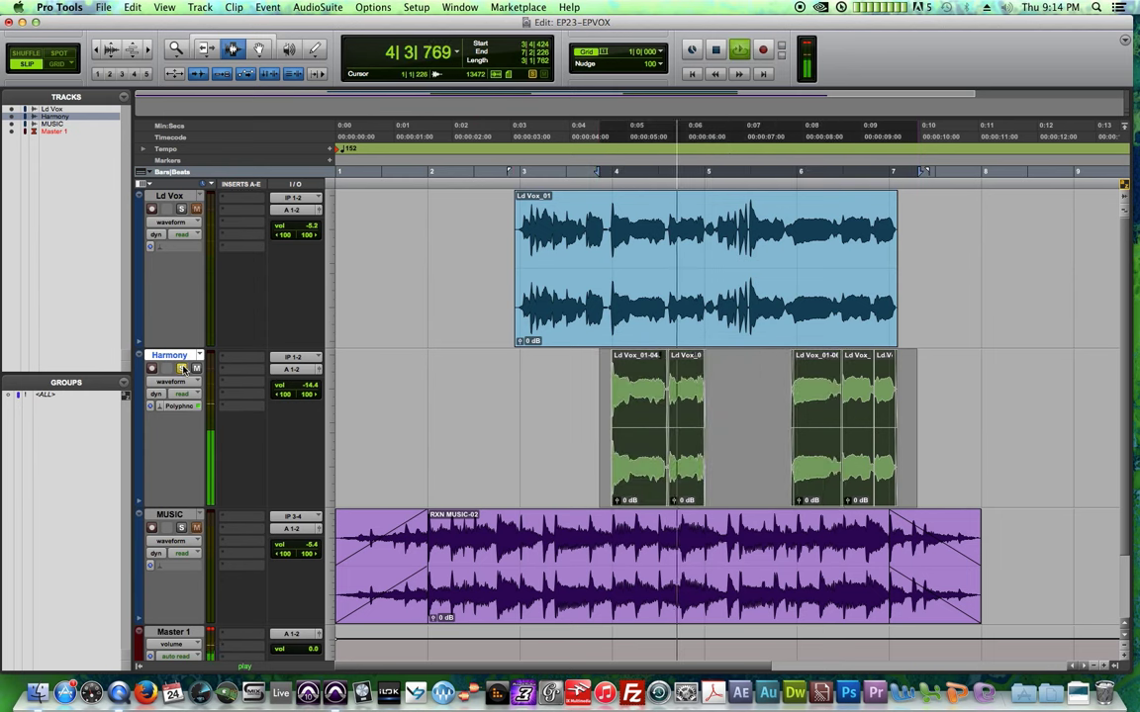
pyautogui.press('space')
# - Raise the Harmony track volume to -5.3 dB and select its clips from 3|4|198 to 7|2|085
pyautogui.click(560, 455)
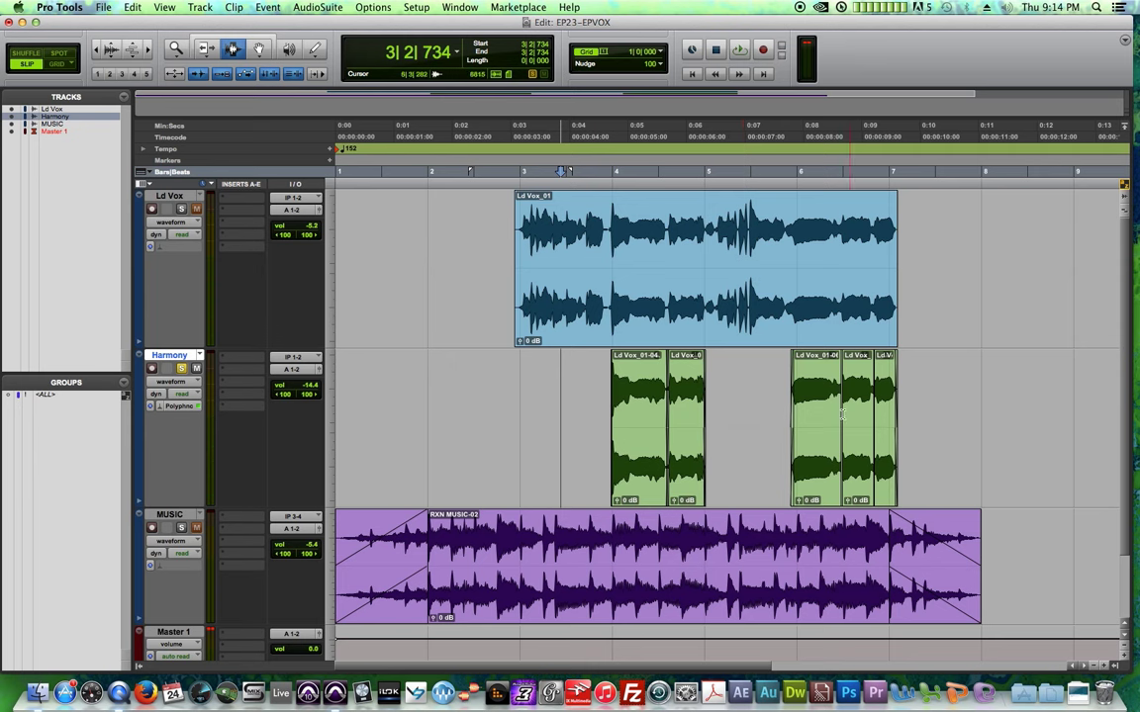
pyautogui.click(313, 388)
pyautogui.moveTo(598, 426); pyautogui.dragTo(867, 442)
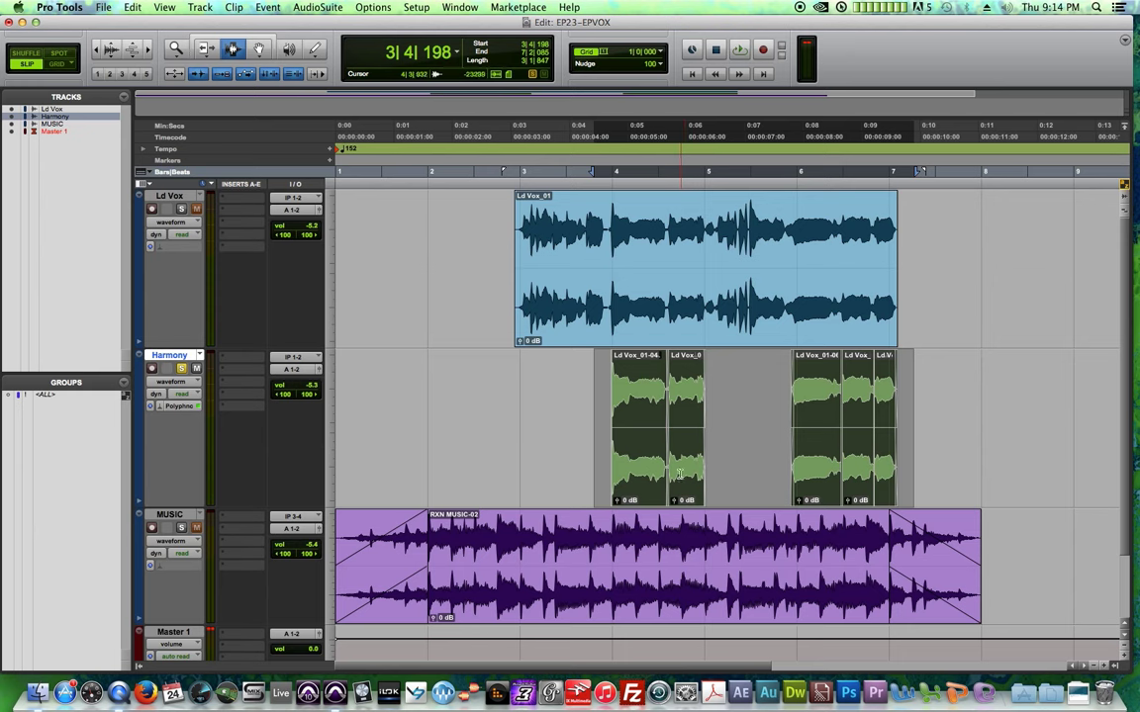
# - Change the Harmony track's Elastic Audio algorithm to X-Form (Rendered Only) and audition it from 3|4|593
pyautogui.click(158, 409)
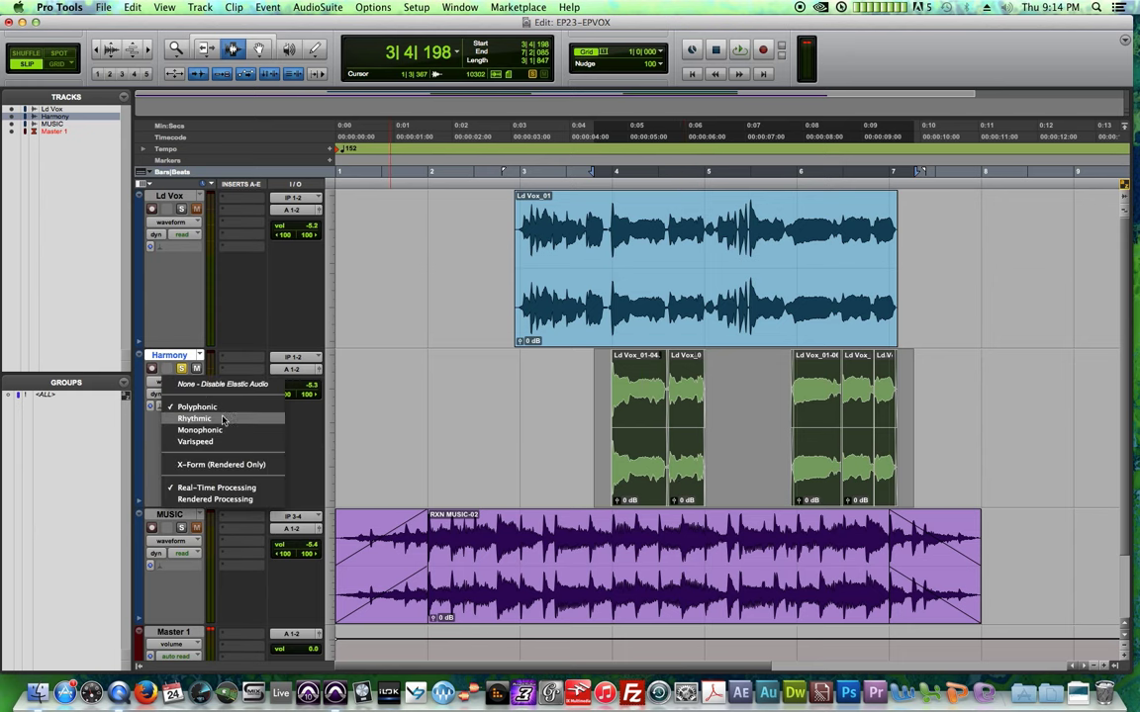
pyautogui.click(201, 467)
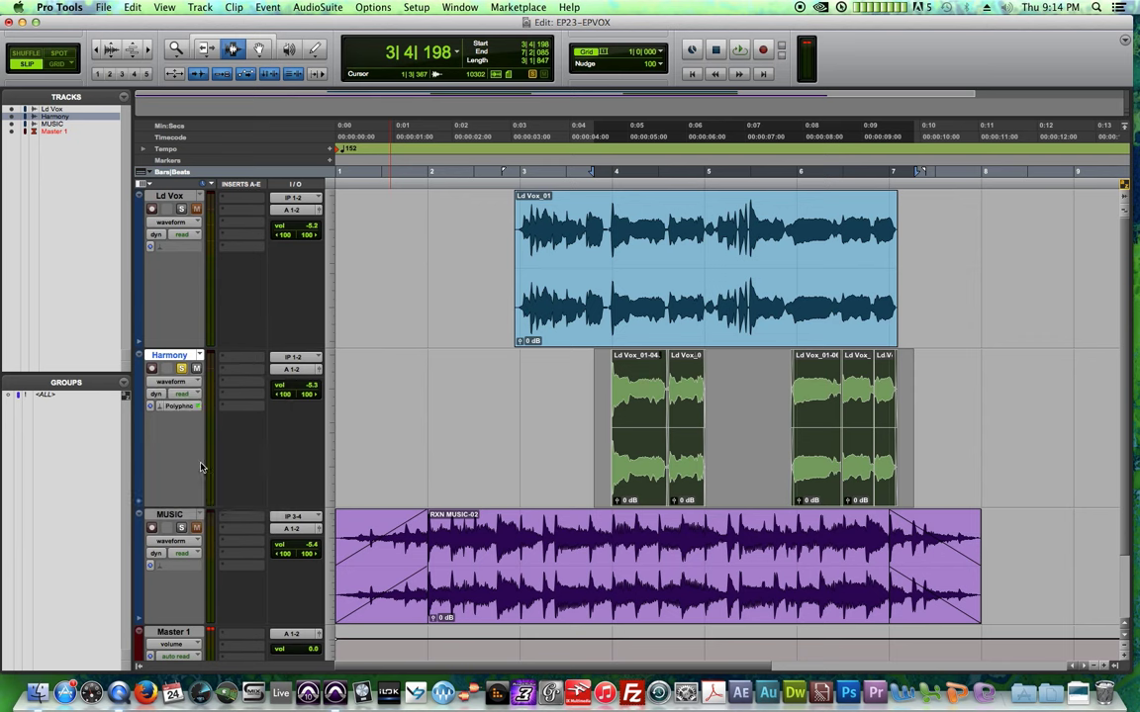
pyautogui.click(971, 410)
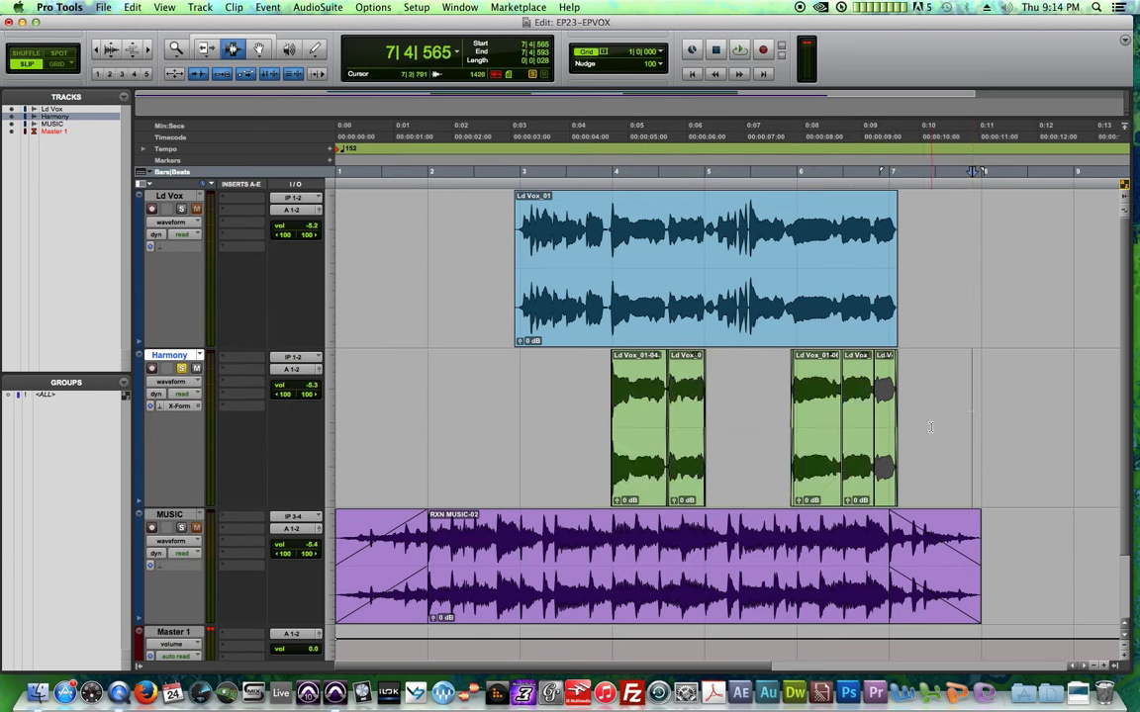
pyautogui.click(605, 415)
pyautogui.press('space')
pyautogui.press('space')
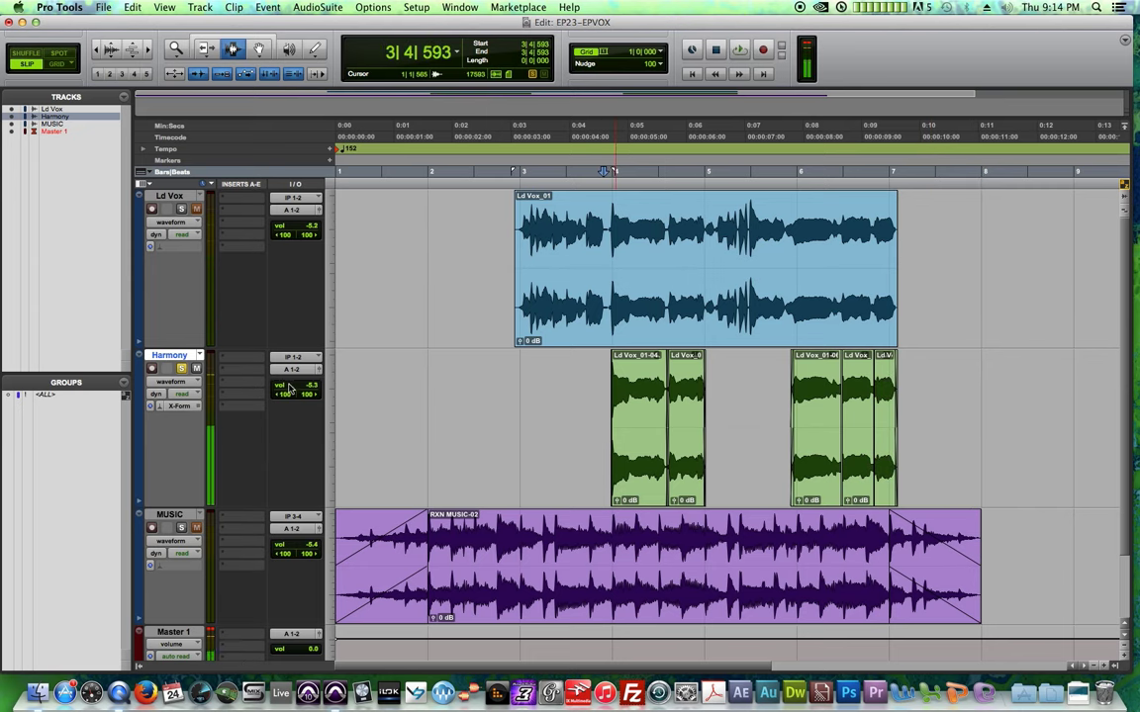
# - Set the Harmony track's X-Form to Maximum quality with Formant enabled, and audition the re-rendered harmony from 3|4|593
pyautogui.click(176, 406)
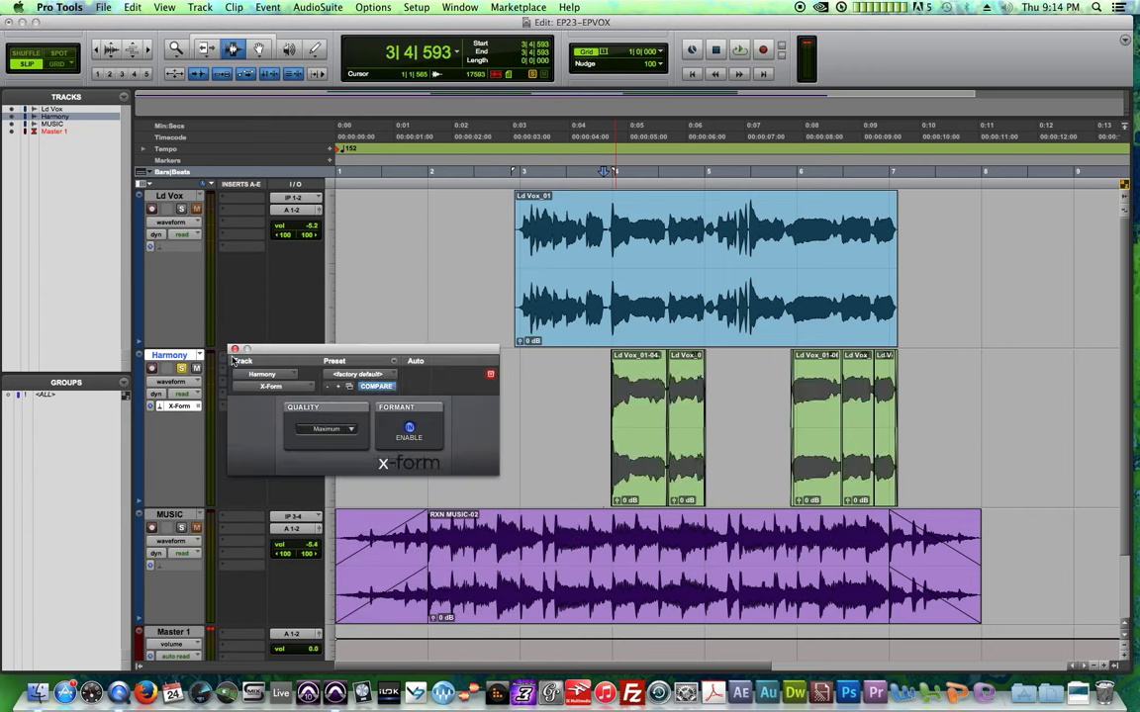
pyautogui.click(235, 350)
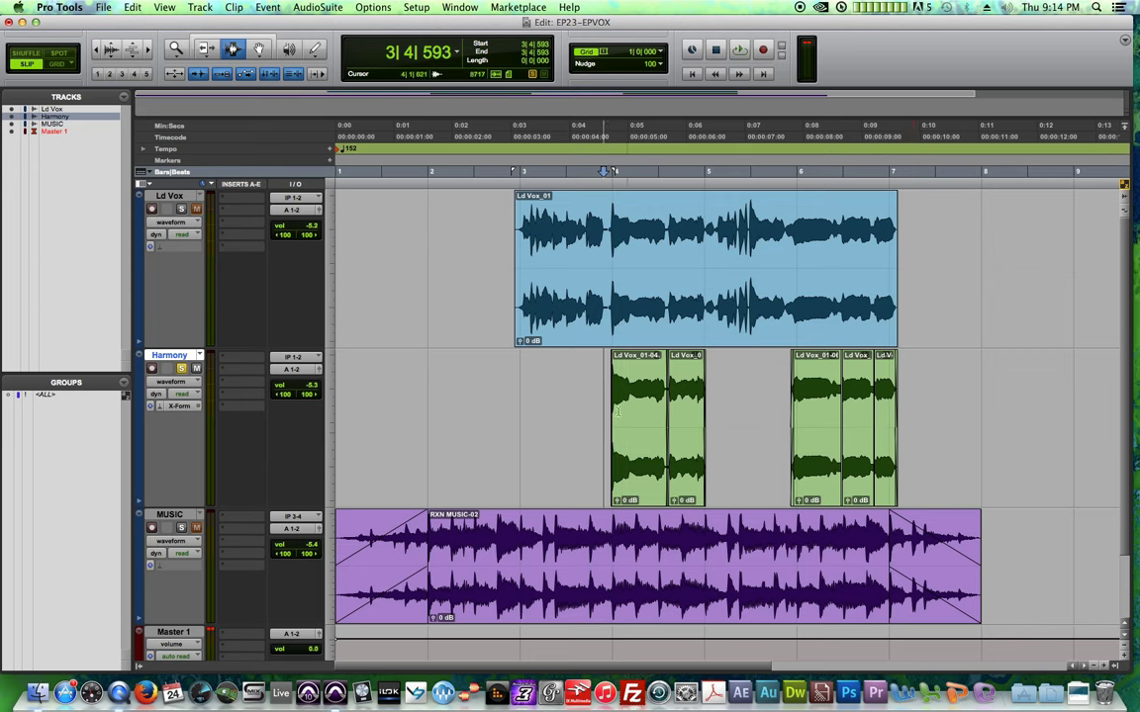
pyautogui.press('space')
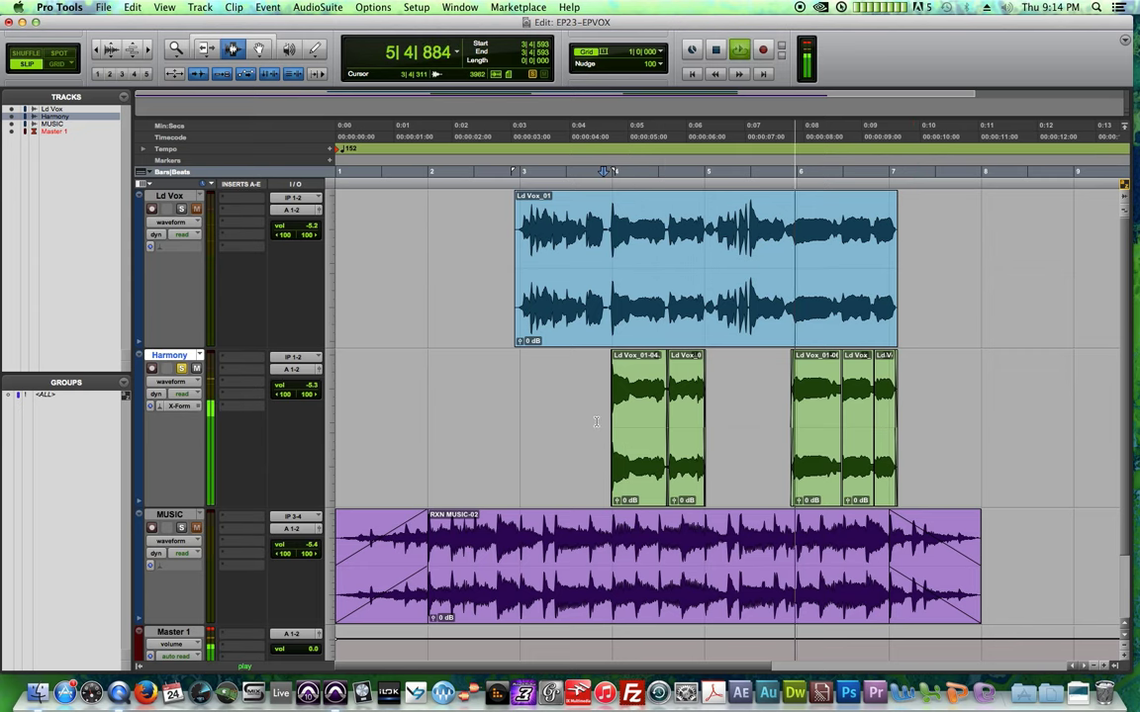
pyautogui.press('space')
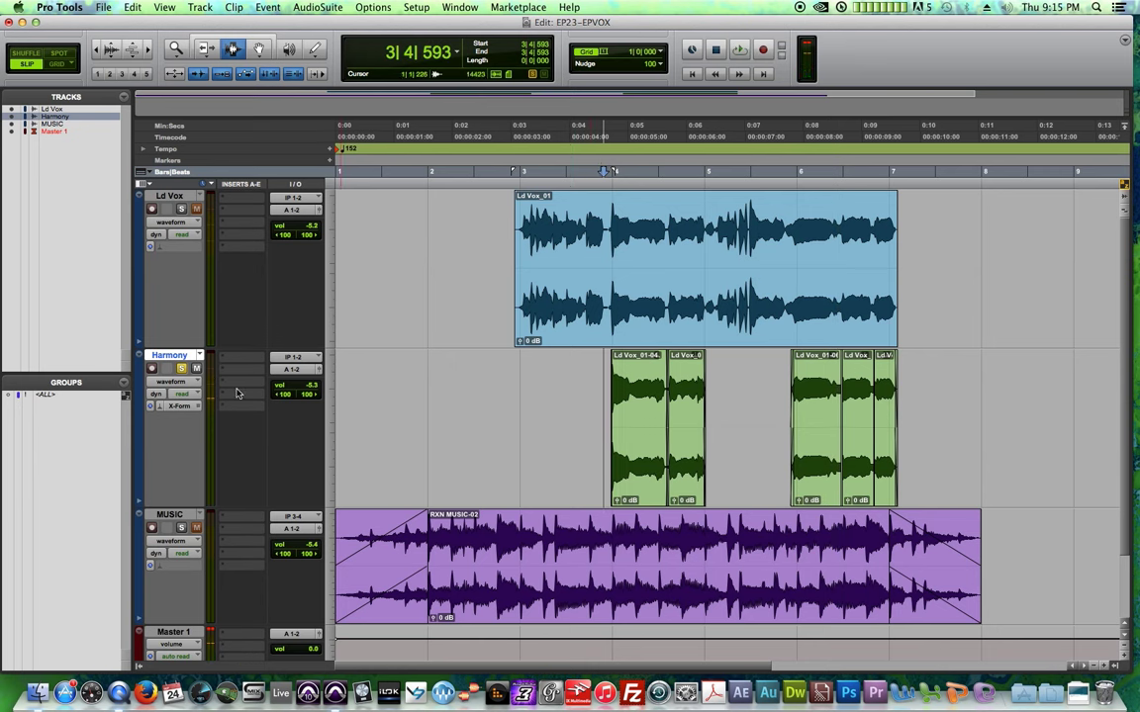
pyautogui.click(234, 357)
pyautogui.moveTo(250, 385)
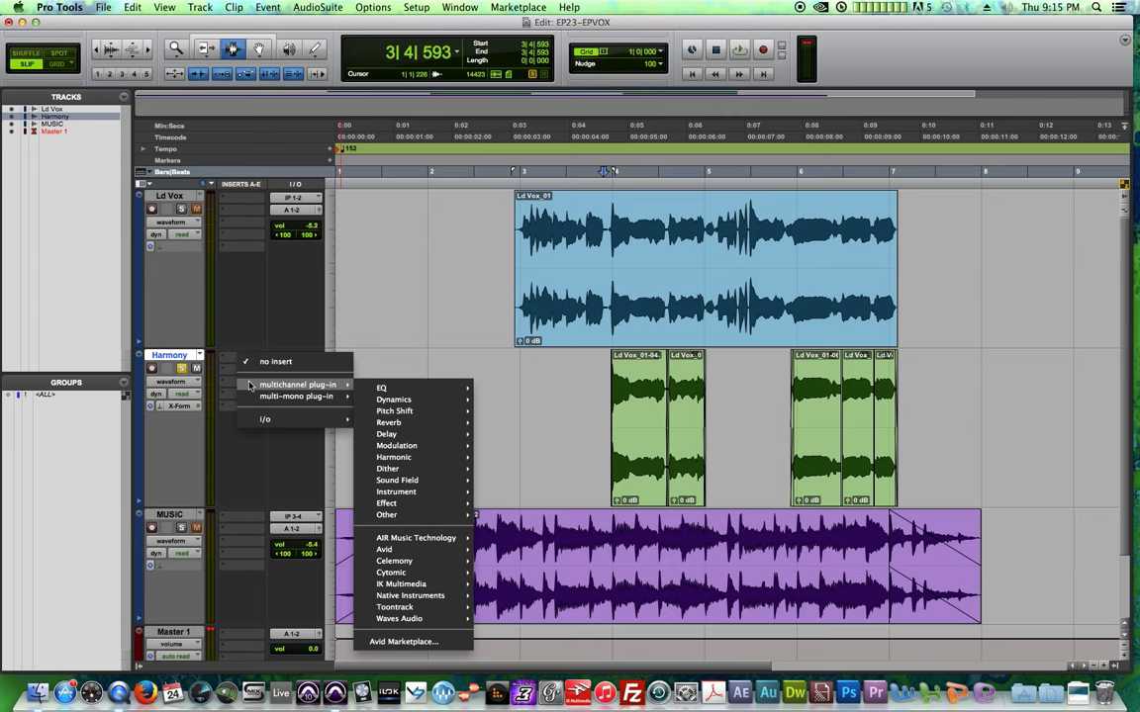
pyautogui.click(394, 338)
# - Insert a stereo EQ3 7-Band plug-in in the Harmony track's first insert slot and move its window clear of the Harmony track
pyautogui.click(232, 359)
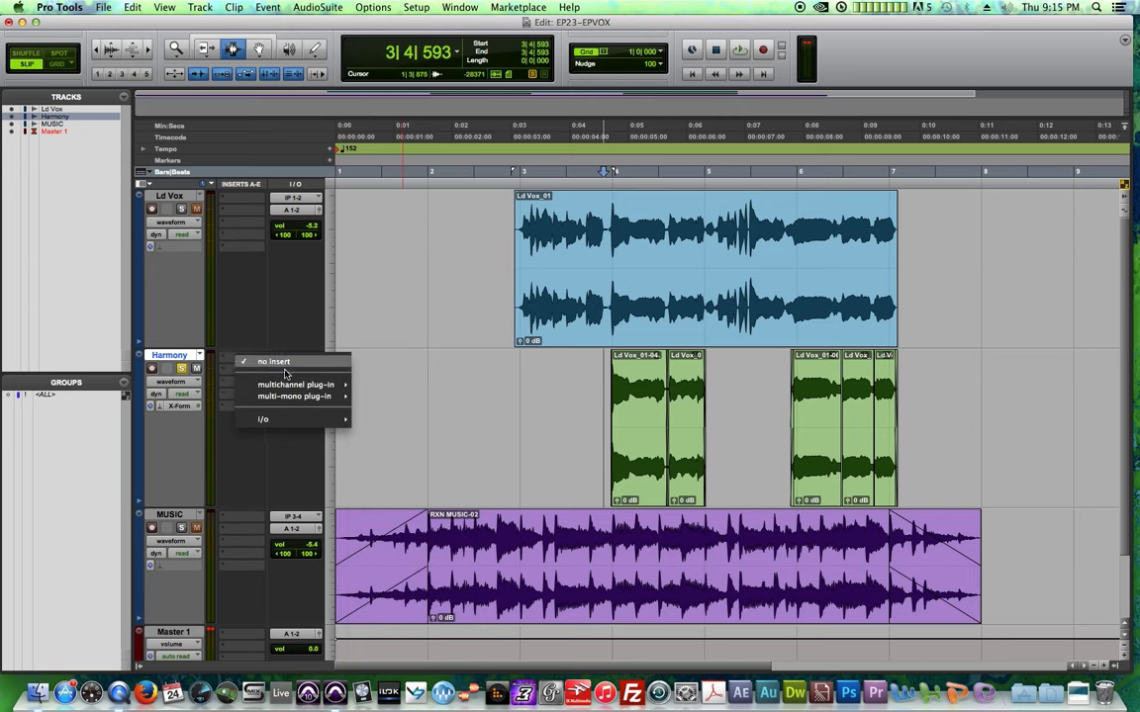
pyautogui.moveTo(295, 384)
pyautogui.moveTo(357, 389)
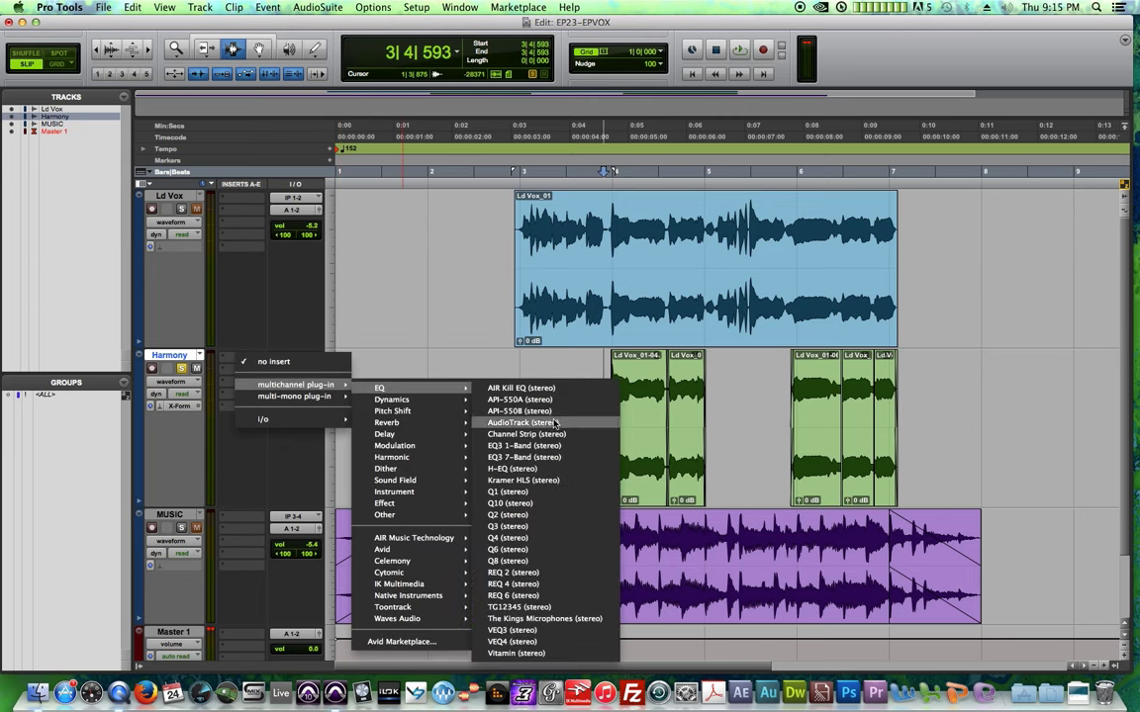
pyautogui.click(543, 458)
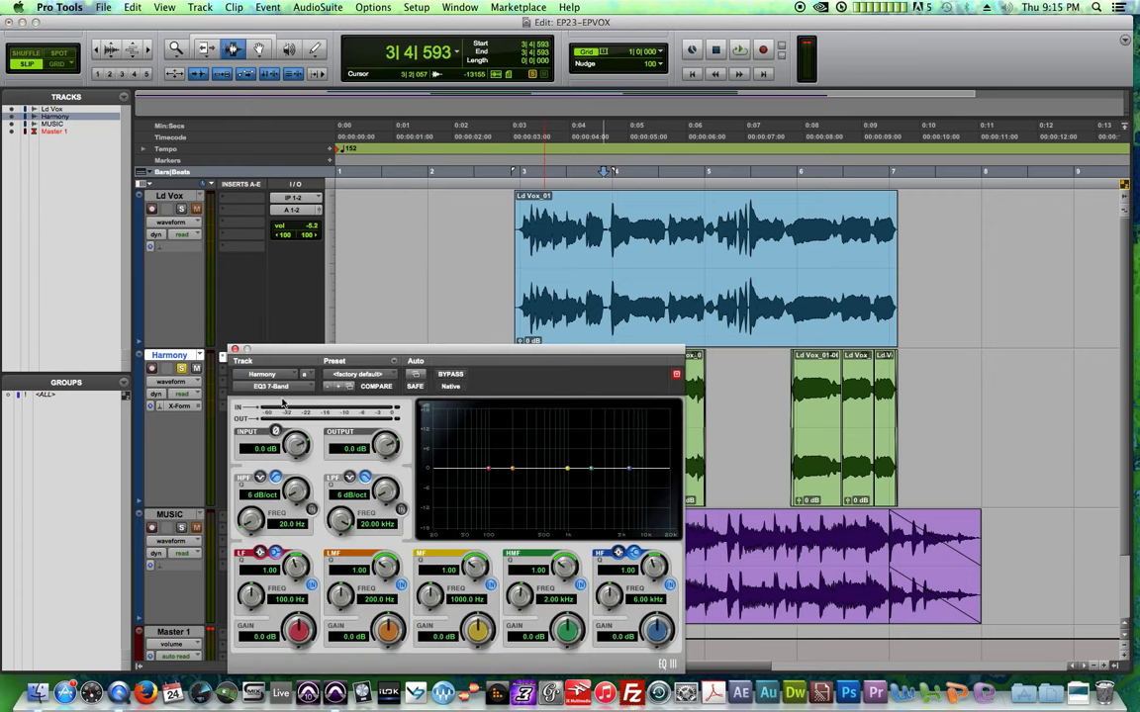
pyautogui.moveTo(305, 357); pyautogui.dragTo(302, 209)
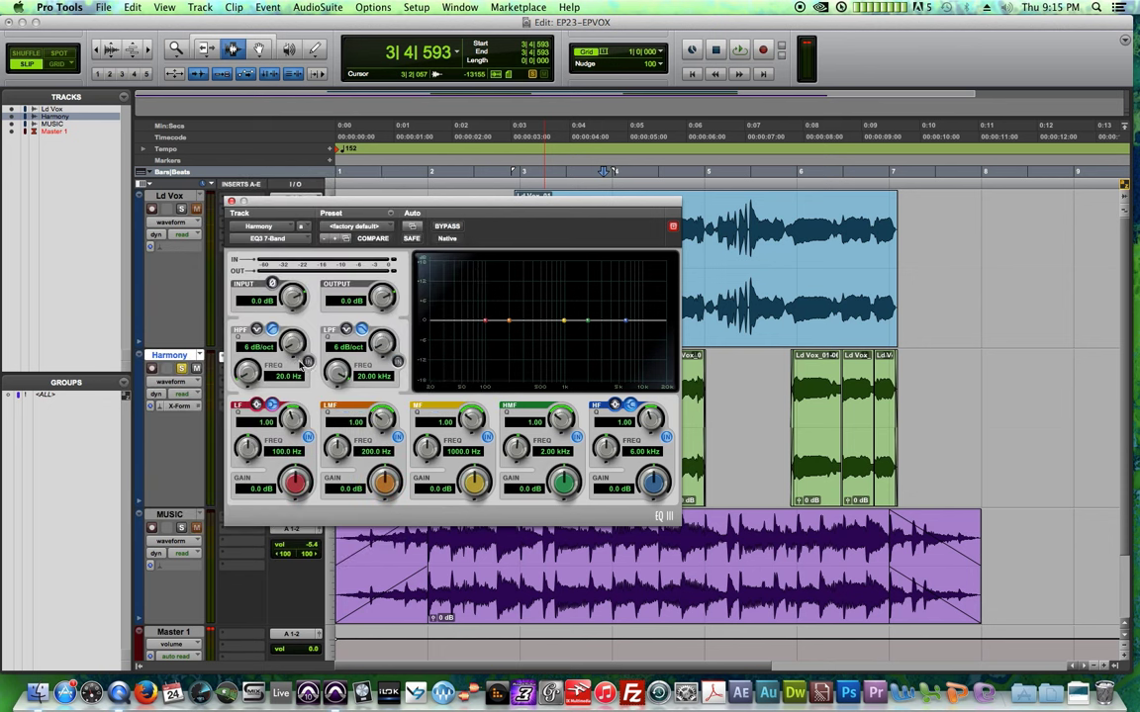
# - Enable the Harmony EQ's high-pass and low-pass filters at 24 dB/oct, set to 178.1 Hz and 5.57 kHz, and close the plug-in
pyautogui.click(309, 362)
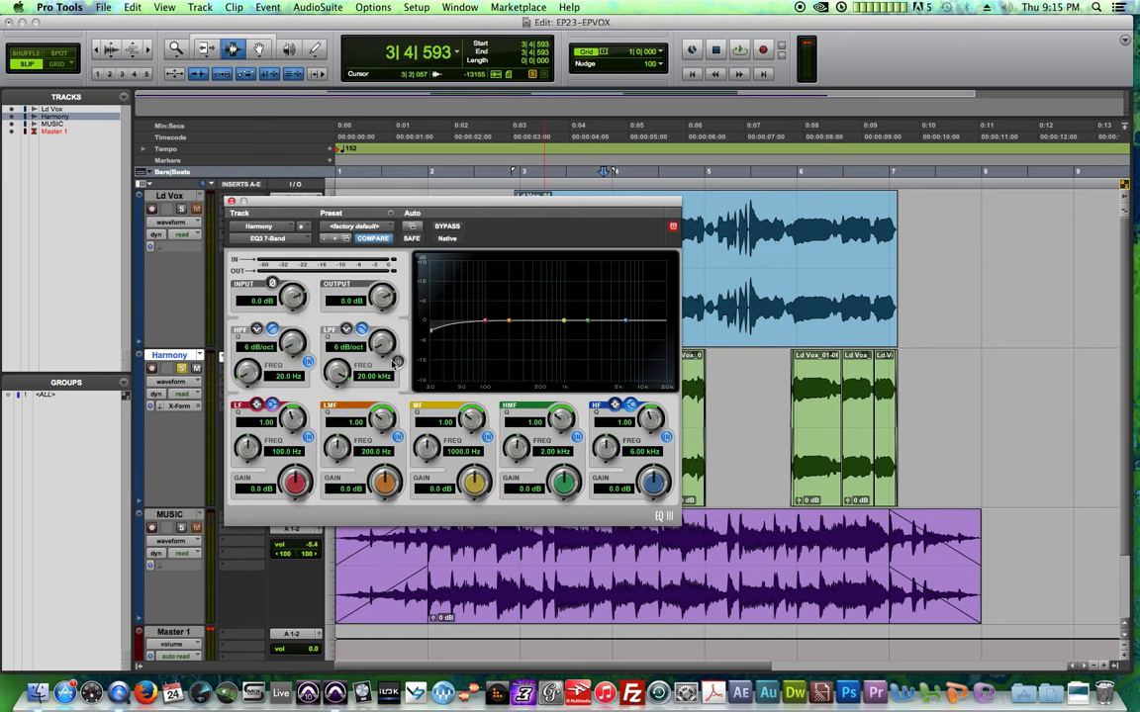
pyautogui.click(398, 363)
pyautogui.moveTo(292, 353); pyautogui.dragTo(296, 333)
pyautogui.moveTo(382, 343); pyautogui.dragTo(383, 296)
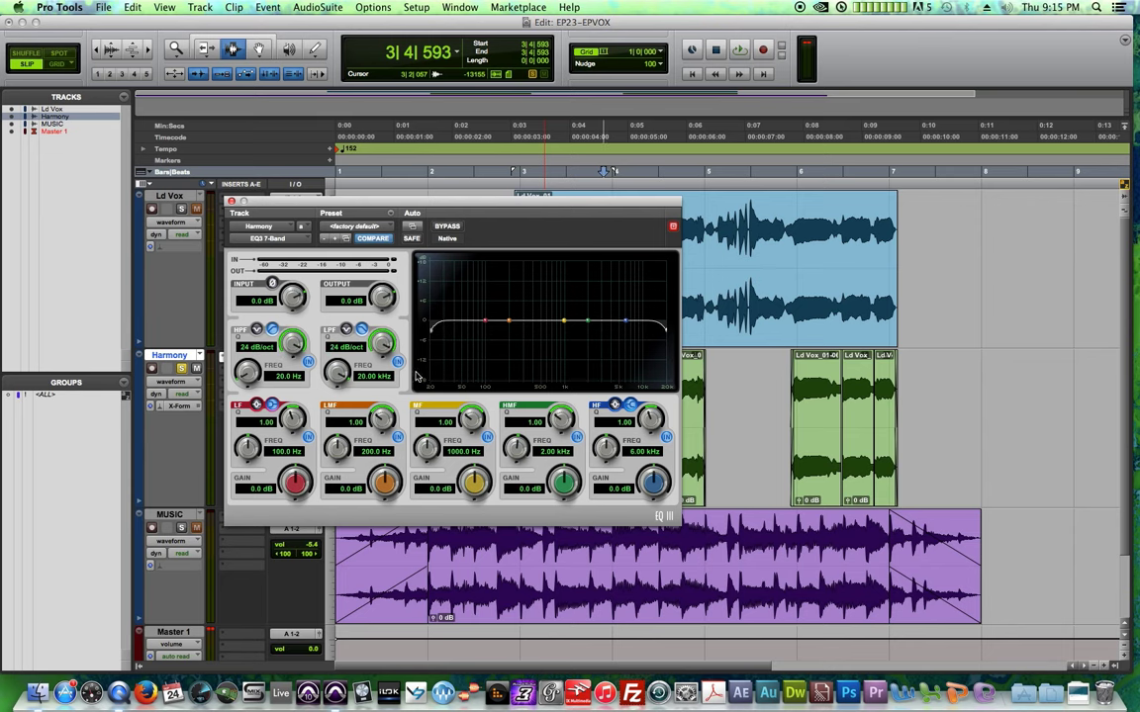
pyautogui.moveTo(247, 368); pyautogui.dragTo(252, 364)
pyautogui.moveTo(336, 382); pyautogui.dragTo(336, 429)
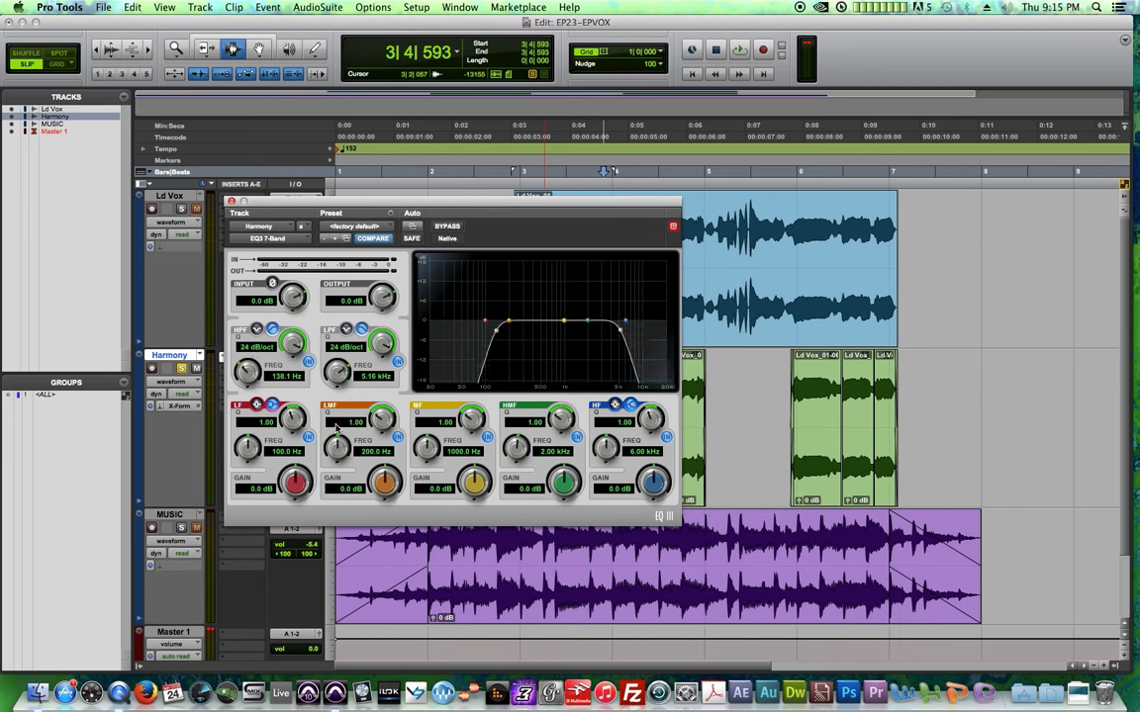
pyautogui.moveTo(249, 384); pyautogui.dragTo(247, 312)
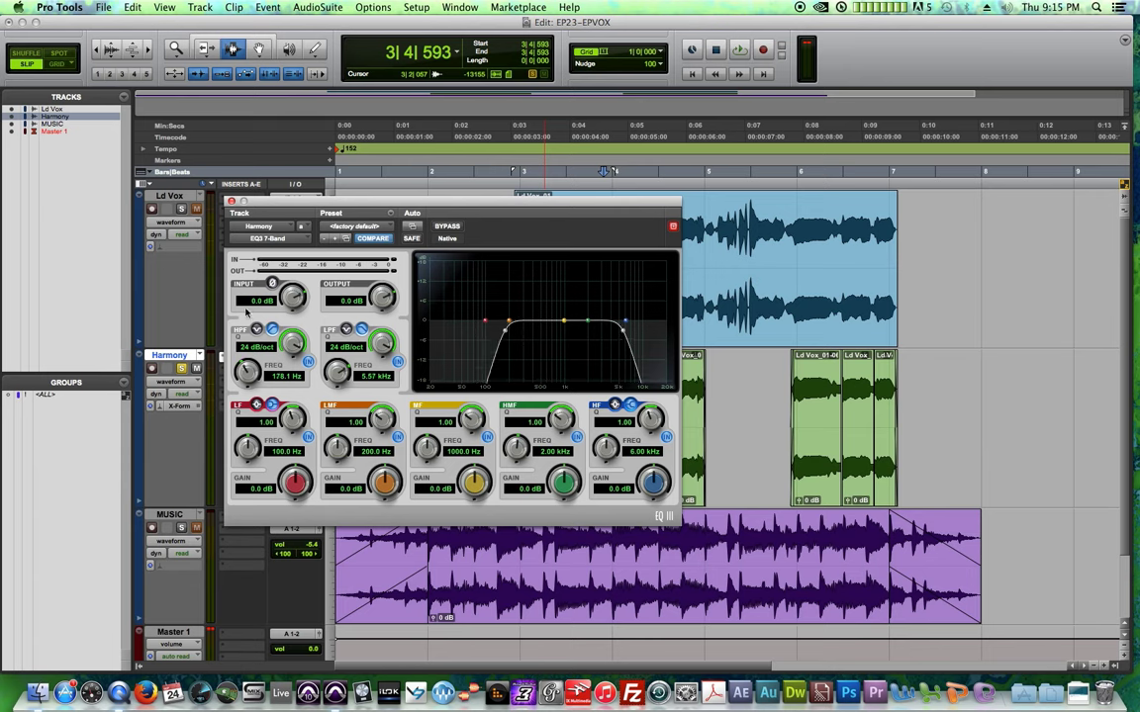
pyautogui.click(232, 202)
# - Audition from 2|4|452 with Ld Vox soloed alongside Harmony, and lower the Harmony track volume to -12.5 dB
pyautogui.click(509, 371)
pyautogui.press('space')
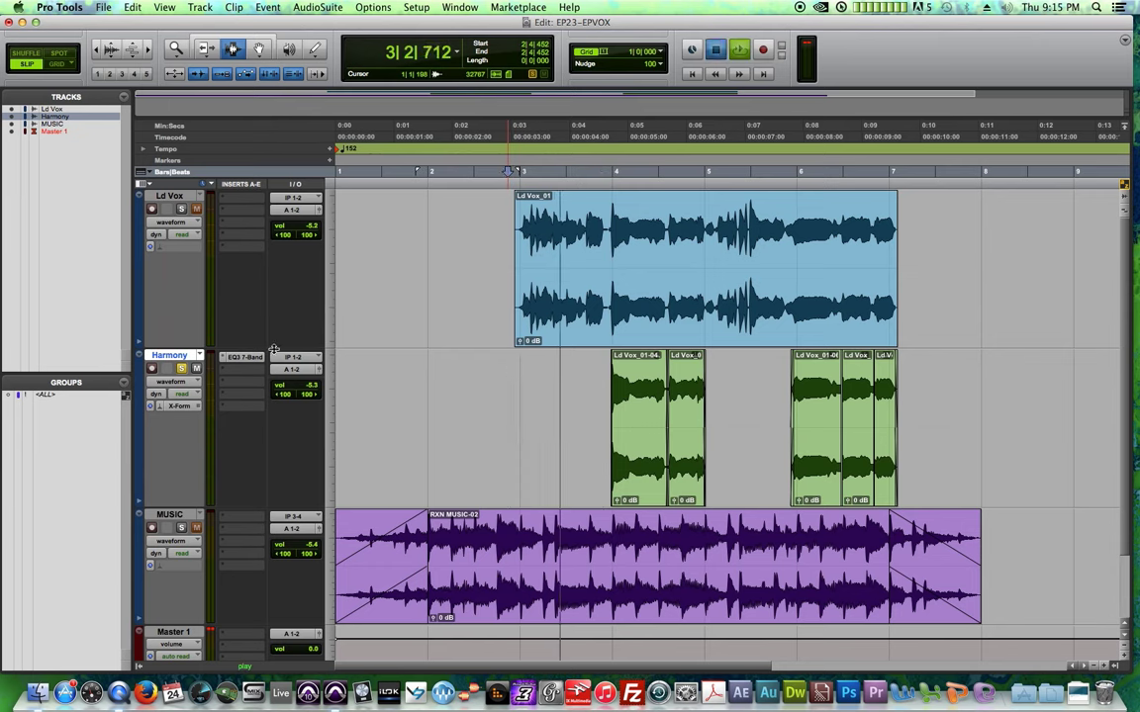
pyautogui.press('space')
pyautogui.press('space')
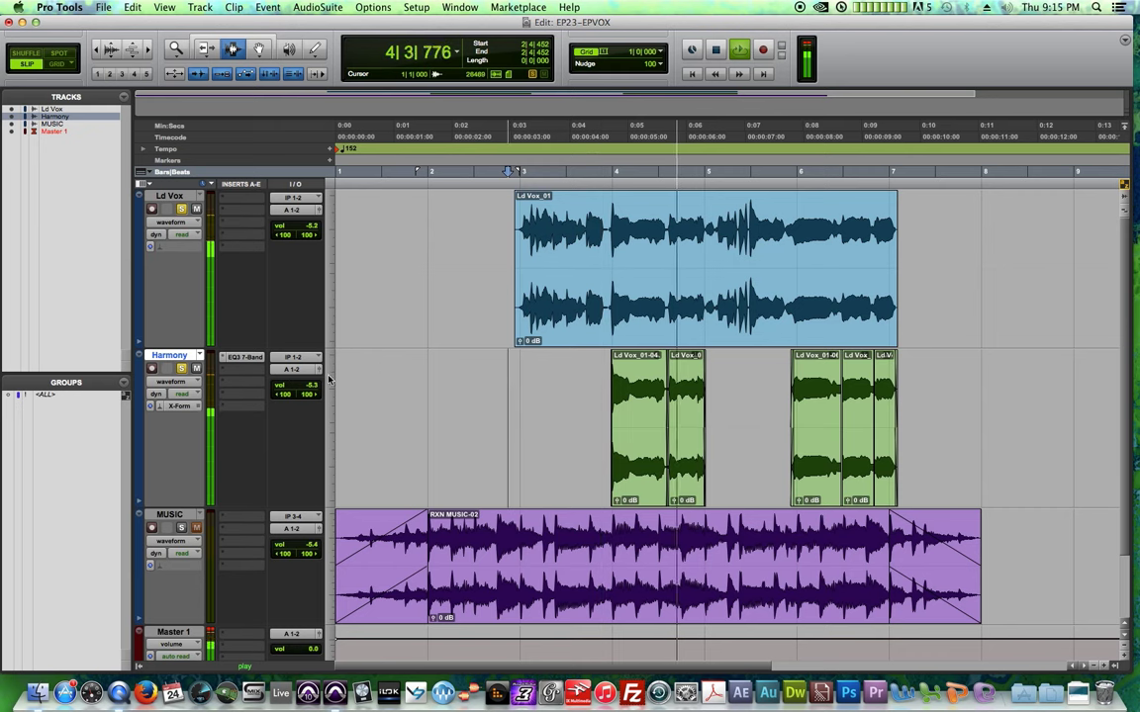
pyautogui.moveTo(327, 382); pyautogui.dragTo(319, 410)
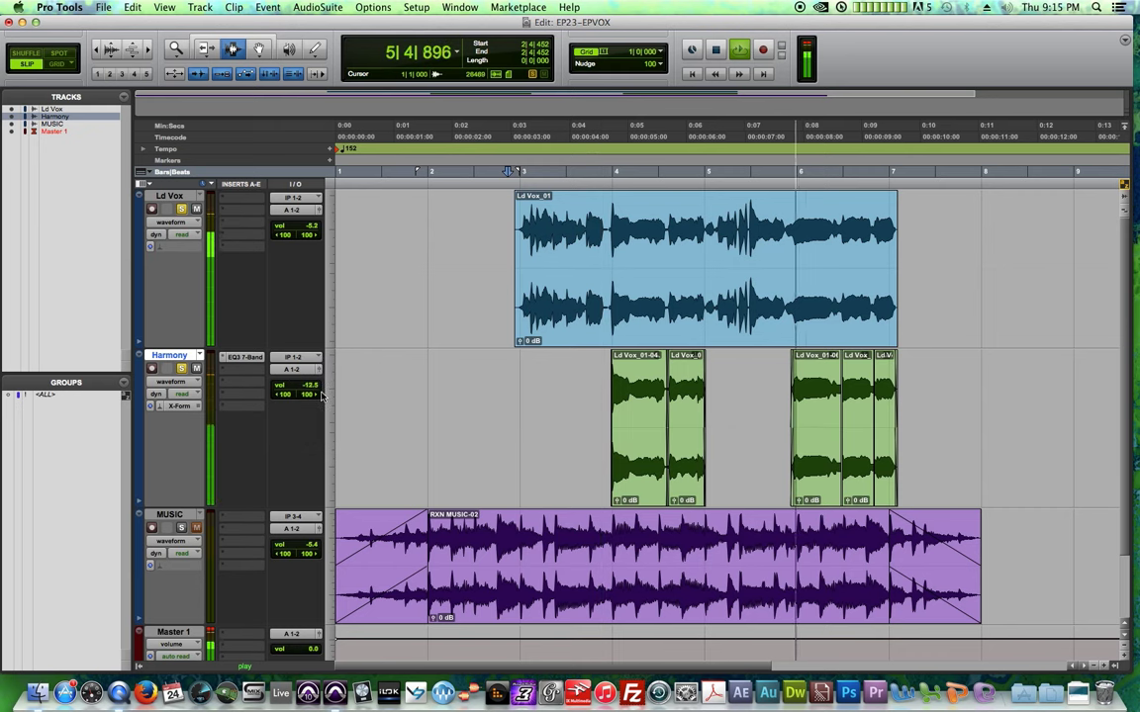
pyautogui.press('space')
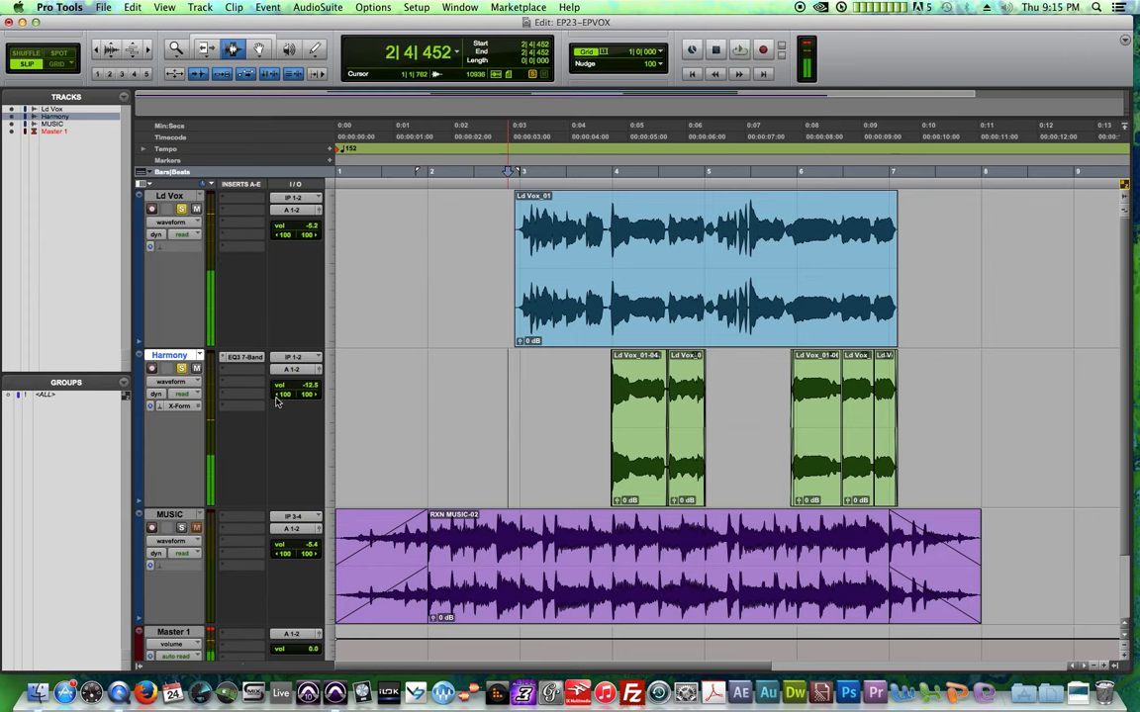
# - Audition the soloed lead vocal and harmony together from 3|2|875
pyautogui.click(562, 442)
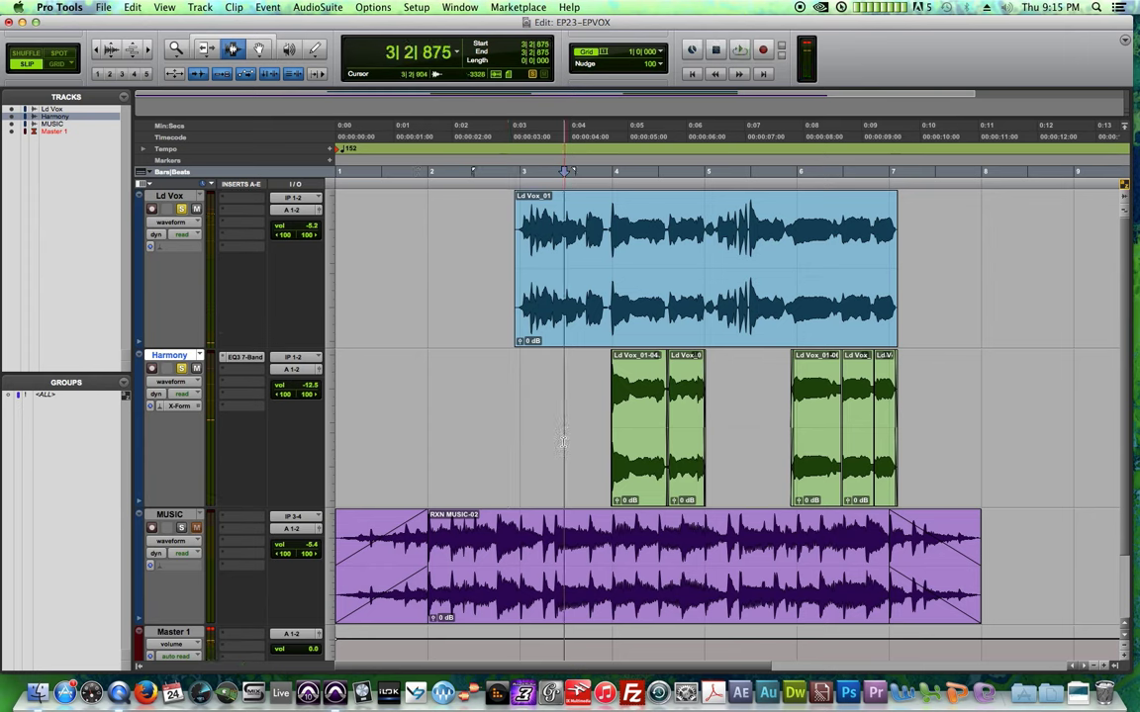
pyautogui.press('space')
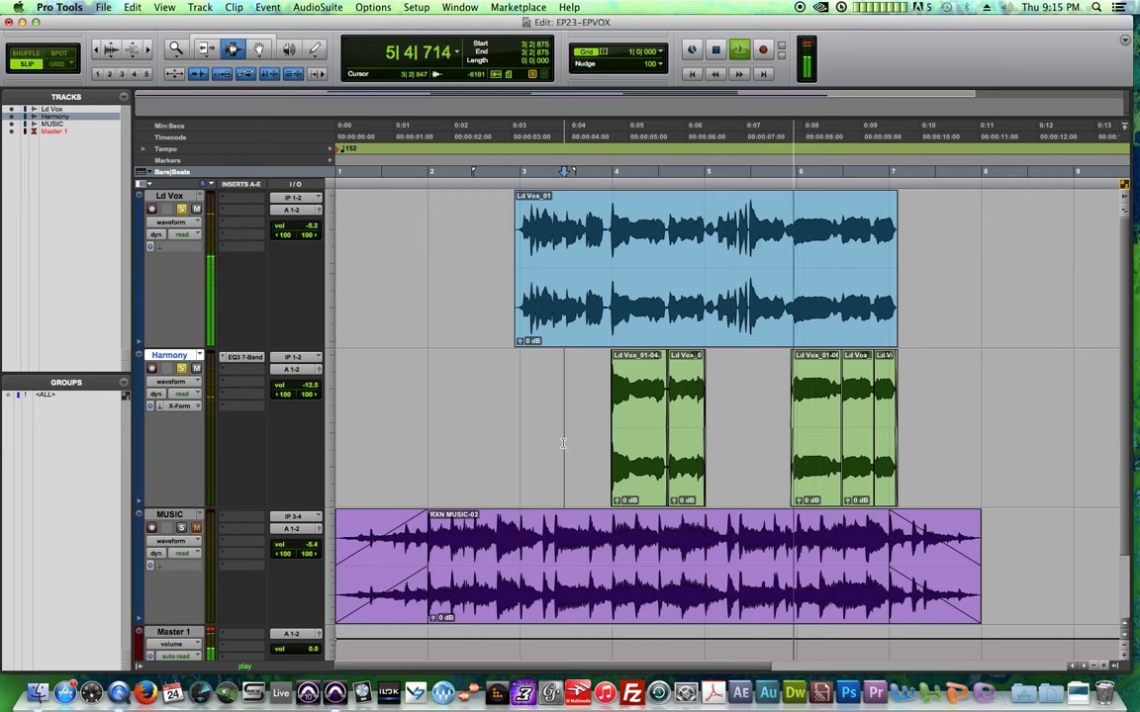
pyautogui.press('space')
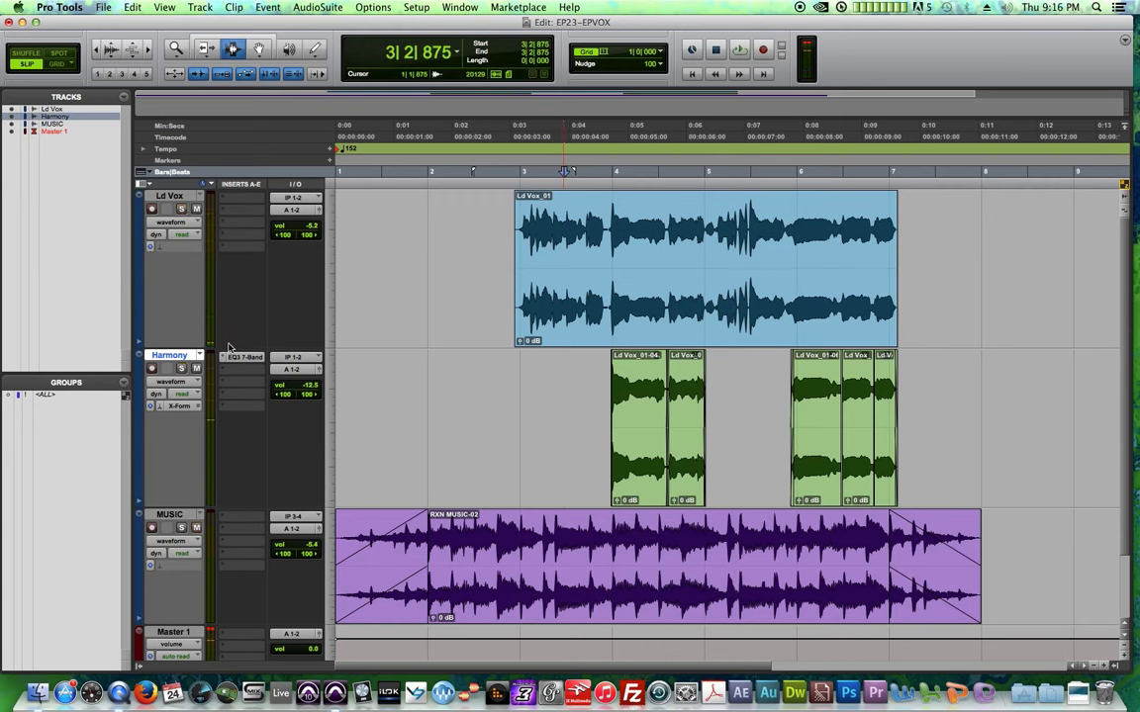
# - Reduce the height of all tracks and lower the Harmony track volume to -13.8 dB while playing the full mix from the start
pyautogui.moveTo(238, 346); pyautogui.dragTo(248, 257)
pyautogui.keyDown('alt'); pyautogui.click(244, 254); pyautogui.keyUp('alt')
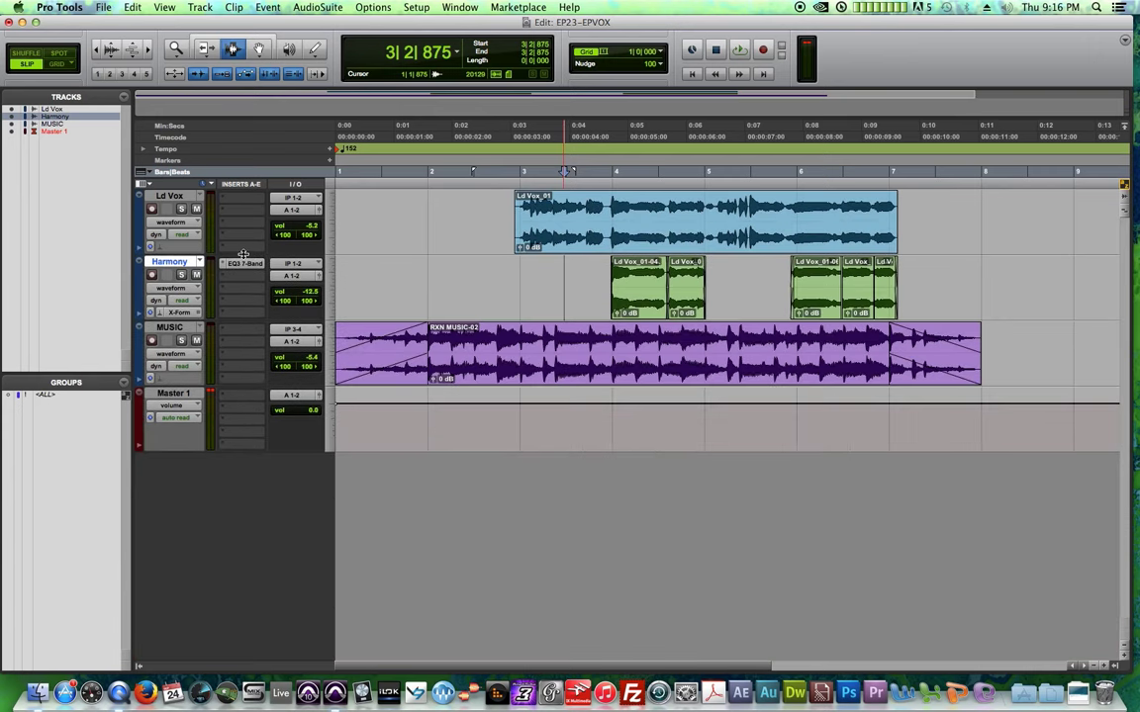
pyautogui.press('space')
pyautogui.press('Return')
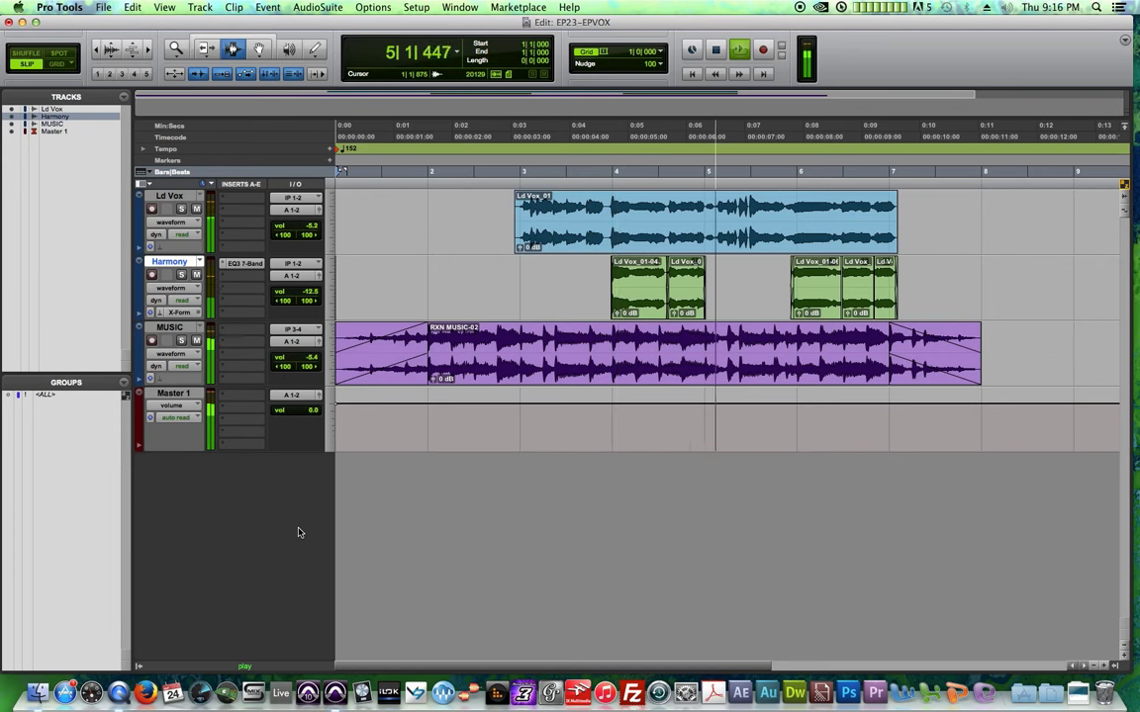
pyautogui.moveTo(311, 291); pyautogui.dragTo(313, 297)
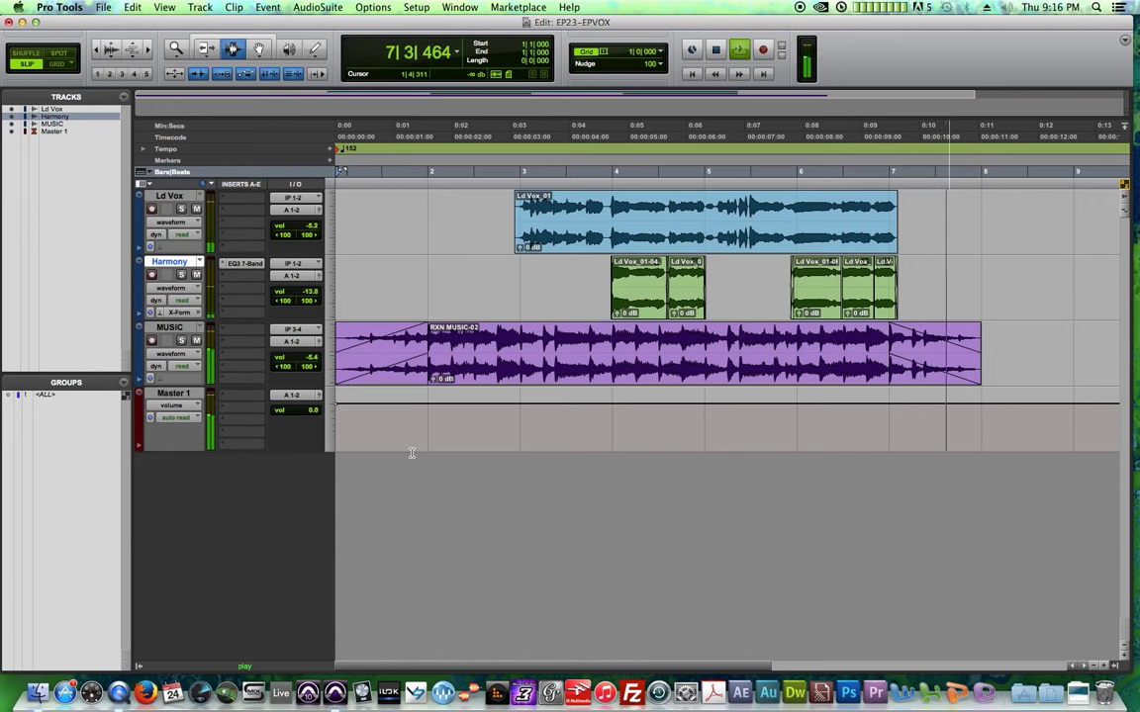
pyautogui.press('space')
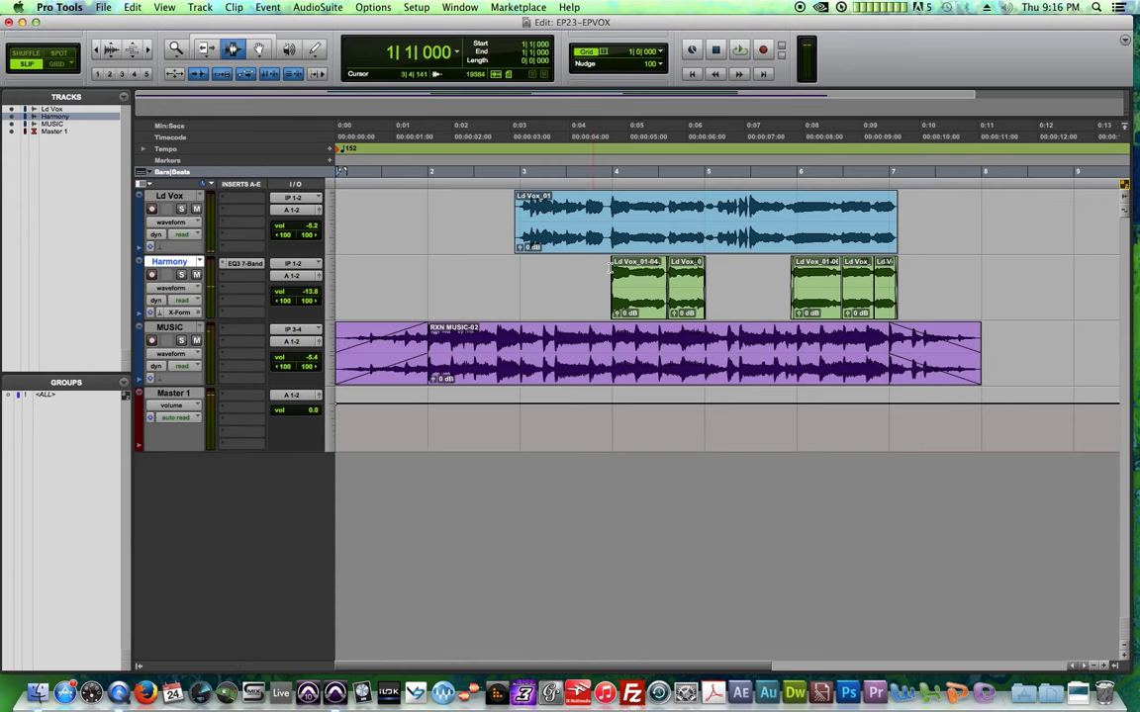
# - Select the range from 3|4|762 to 7|1|593 across the Ld Vox and Harmony tracks
pyautogui.moveTo(616, 268); pyautogui.dragTo(887, 293)
pyautogui.click(769, 282)
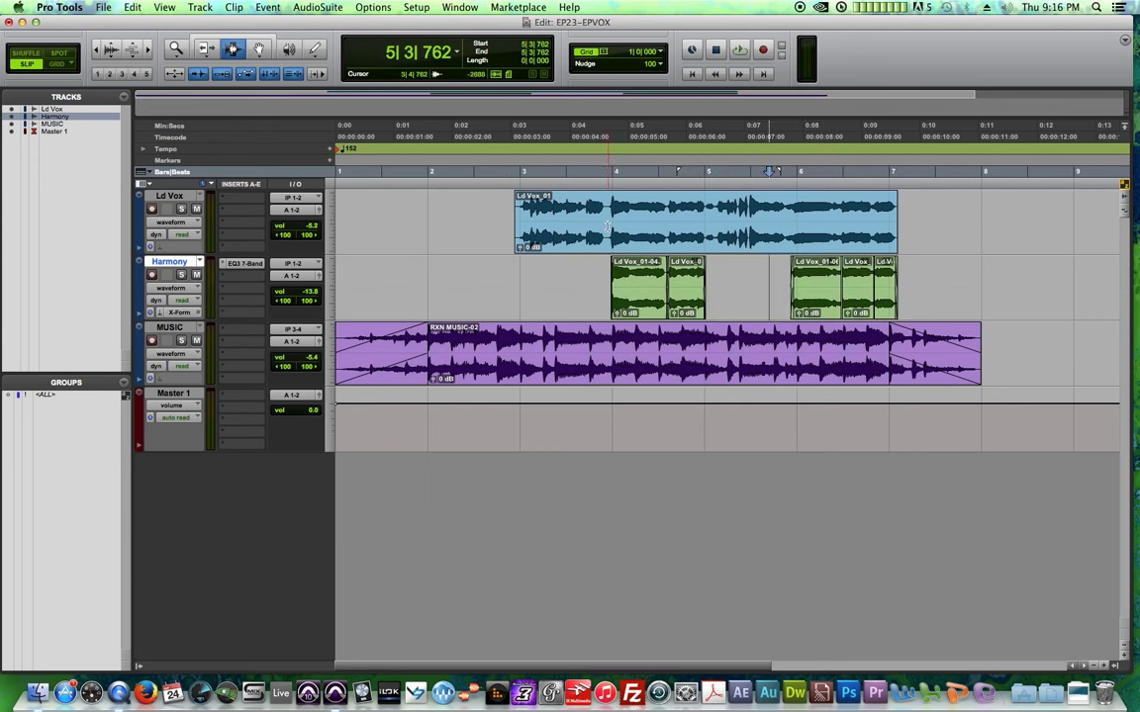
pyautogui.moveTo(608, 229); pyautogui.dragTo(901, 284)
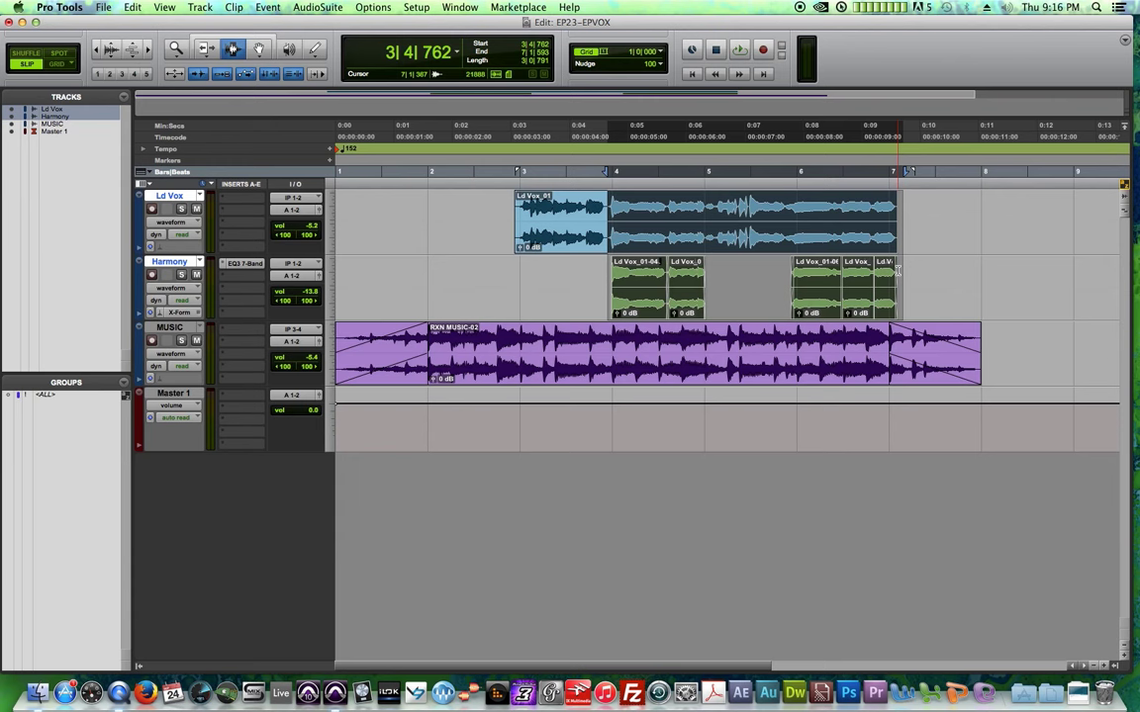